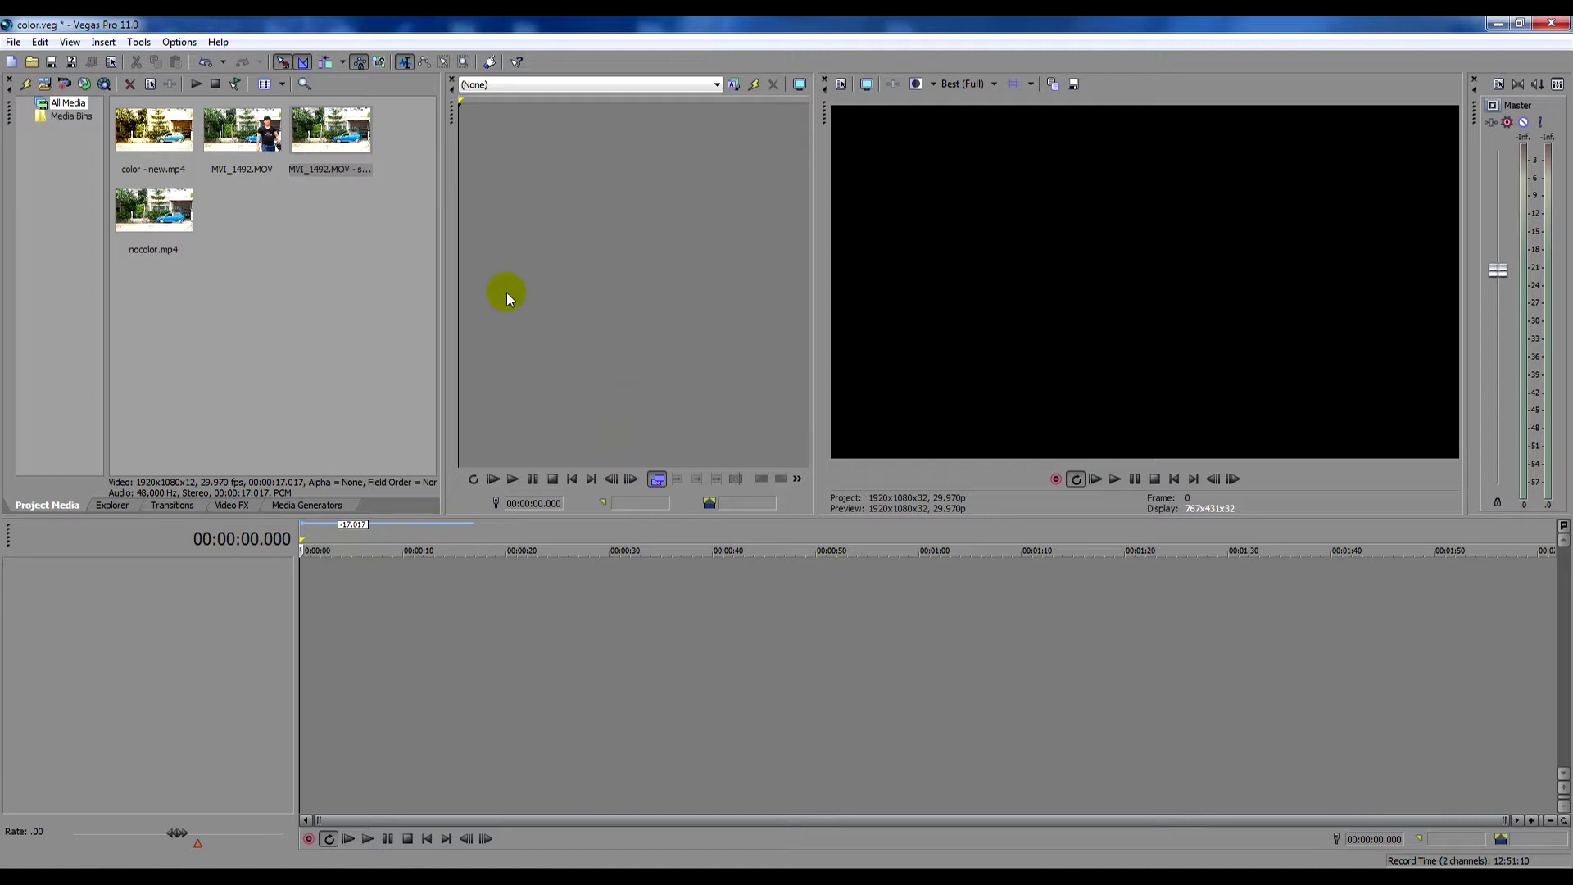
- Place the MVI_1492.MOV subclip at the start of the timeline and delete its audio track
drag(323, 136, 287, 624)
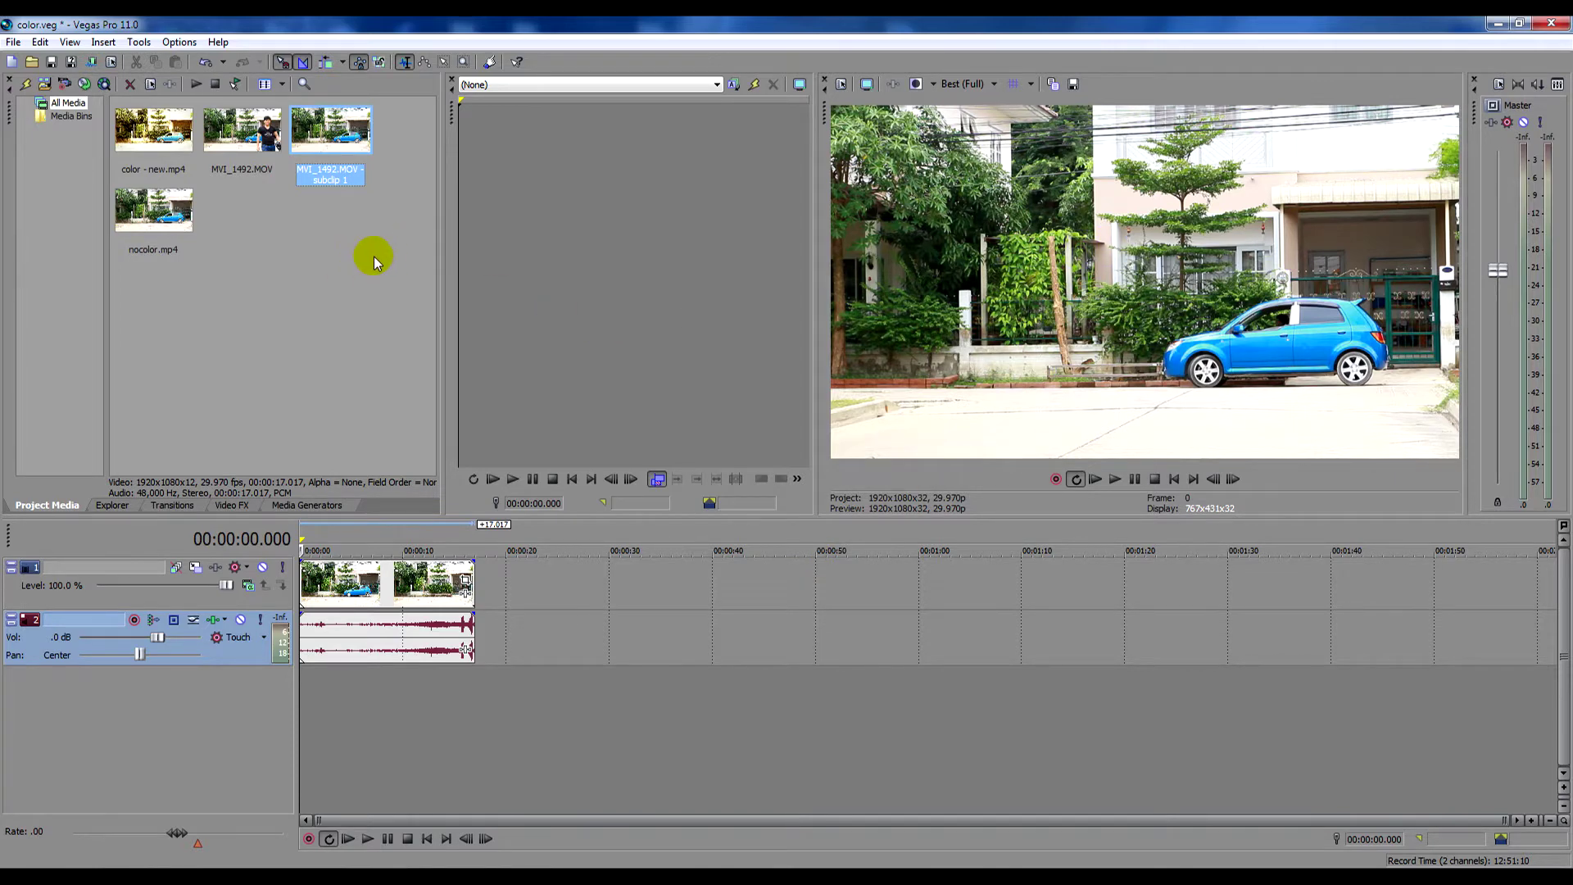
right_click(240, 651)
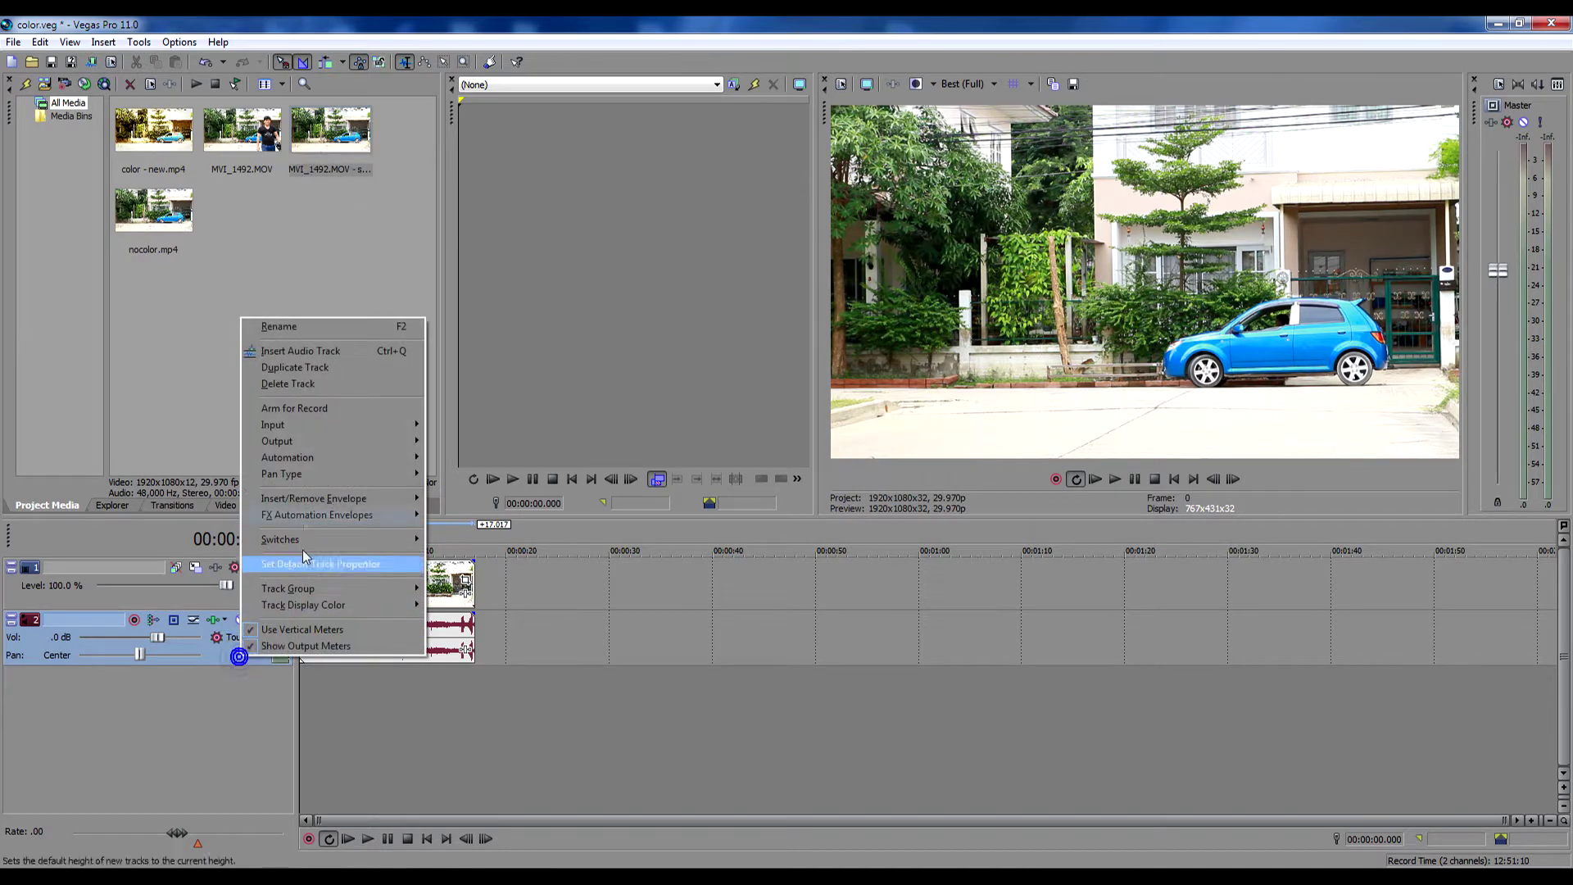
click(308, 391)
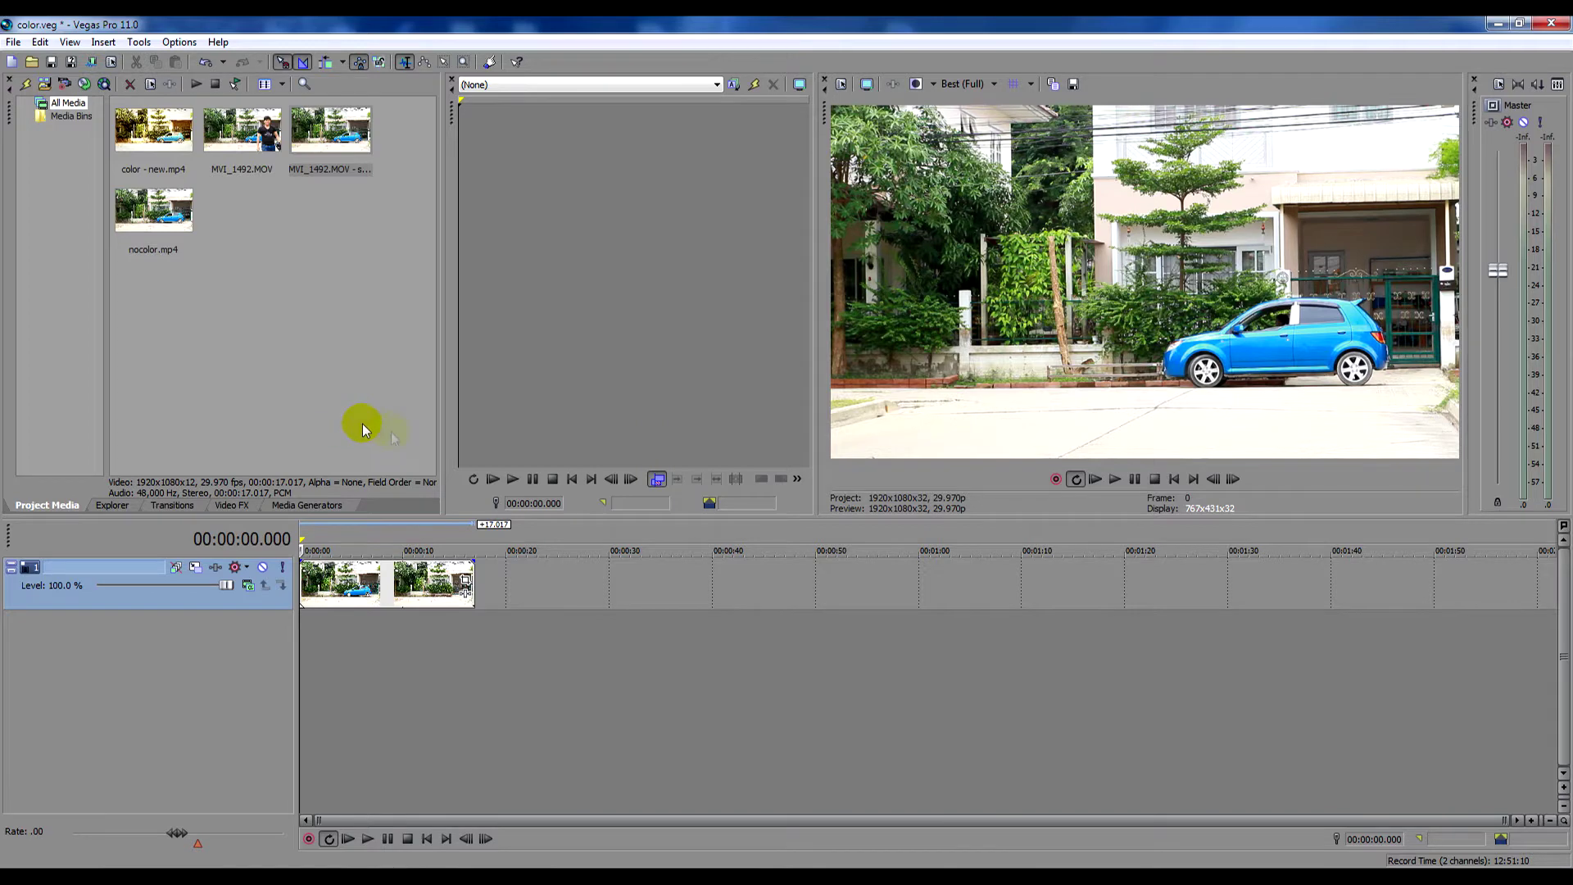
- Apply the default preset of the Color Corrector (Secondary) video effect to the clip on the timeline
click(231, 504)
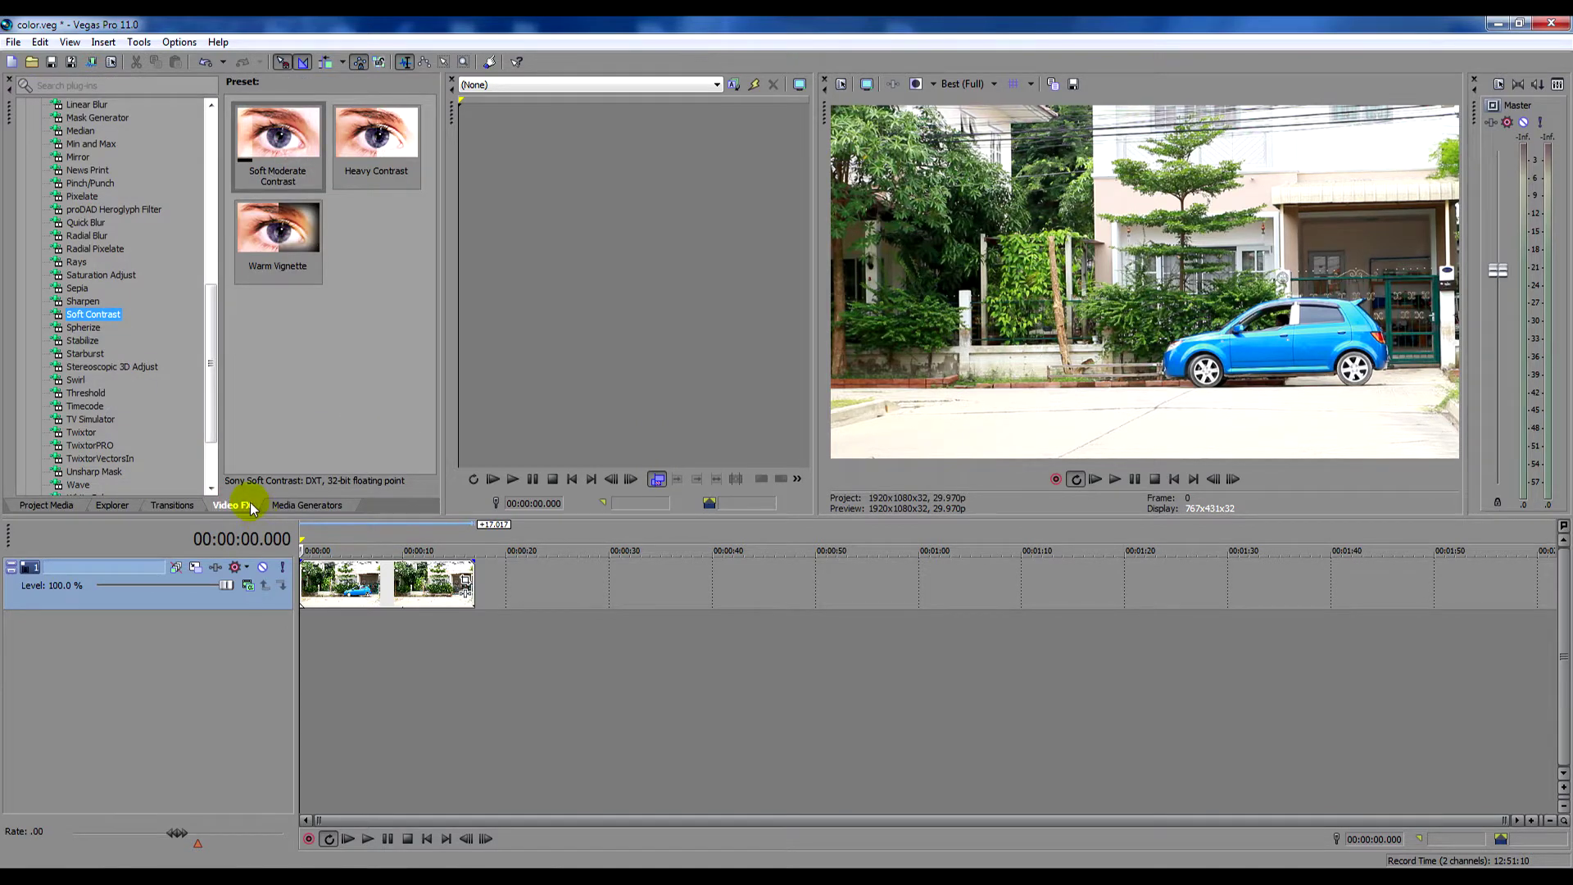
drag(212, 323, 200, 161)
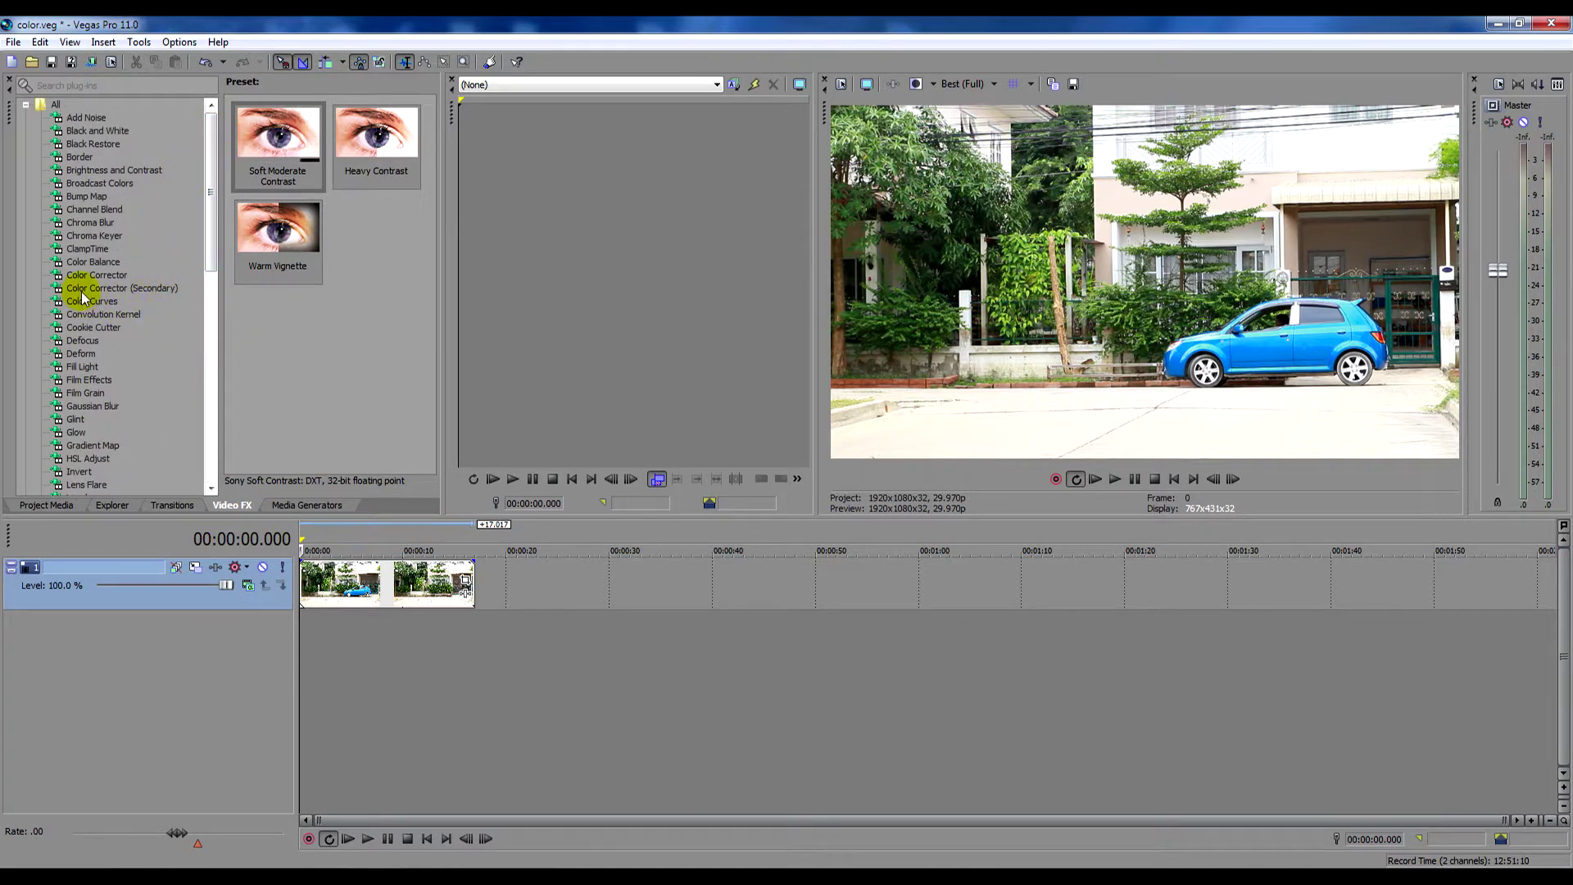
click(123, 274)
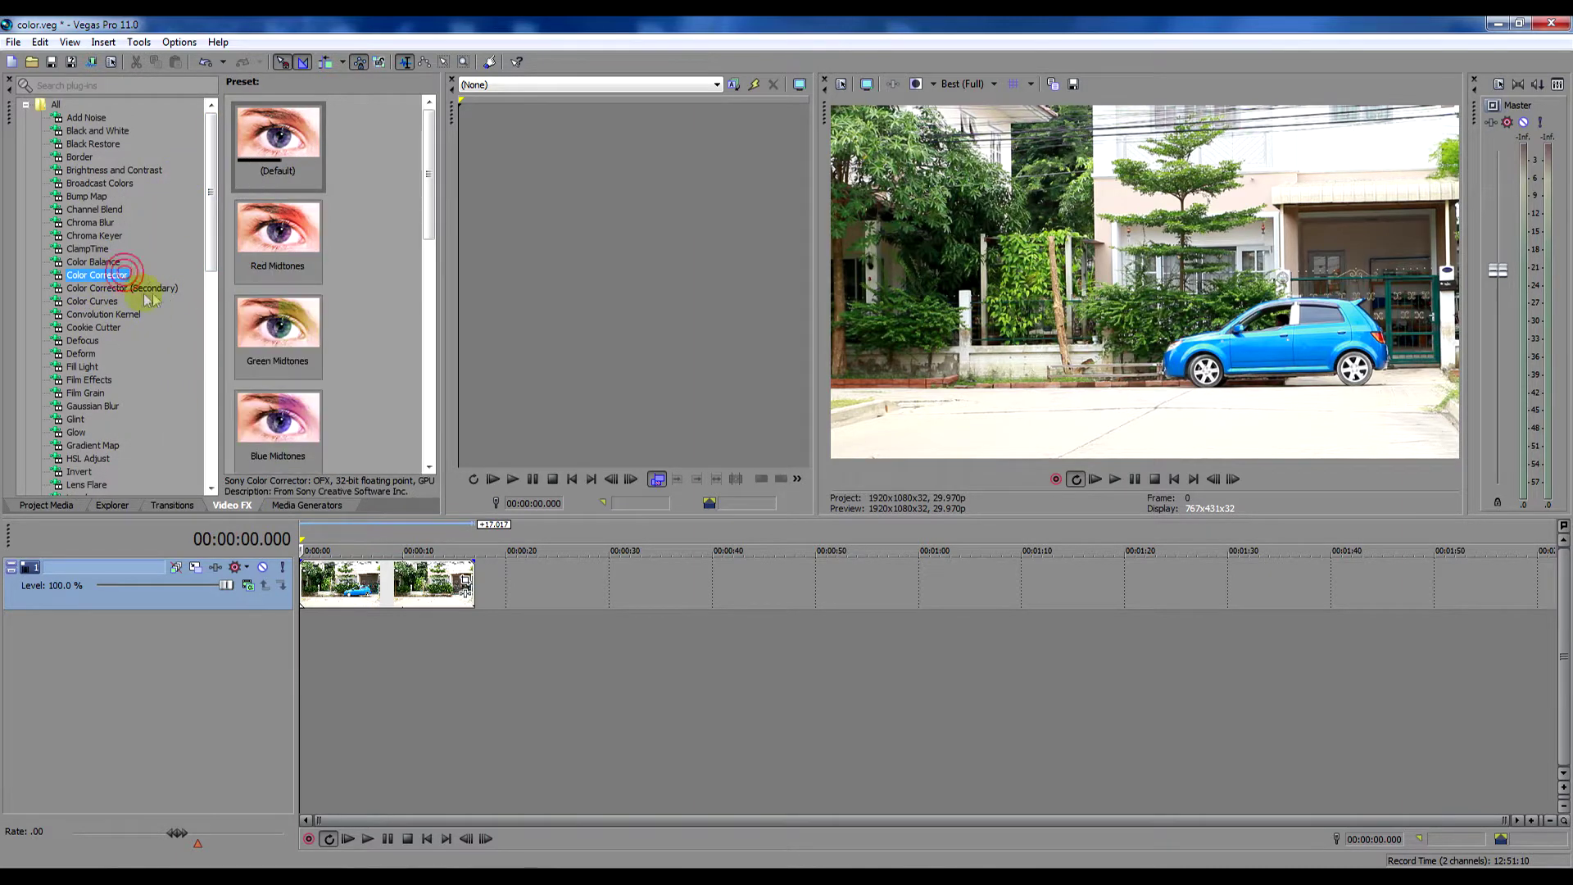
drag(439, 304, 561, 293)
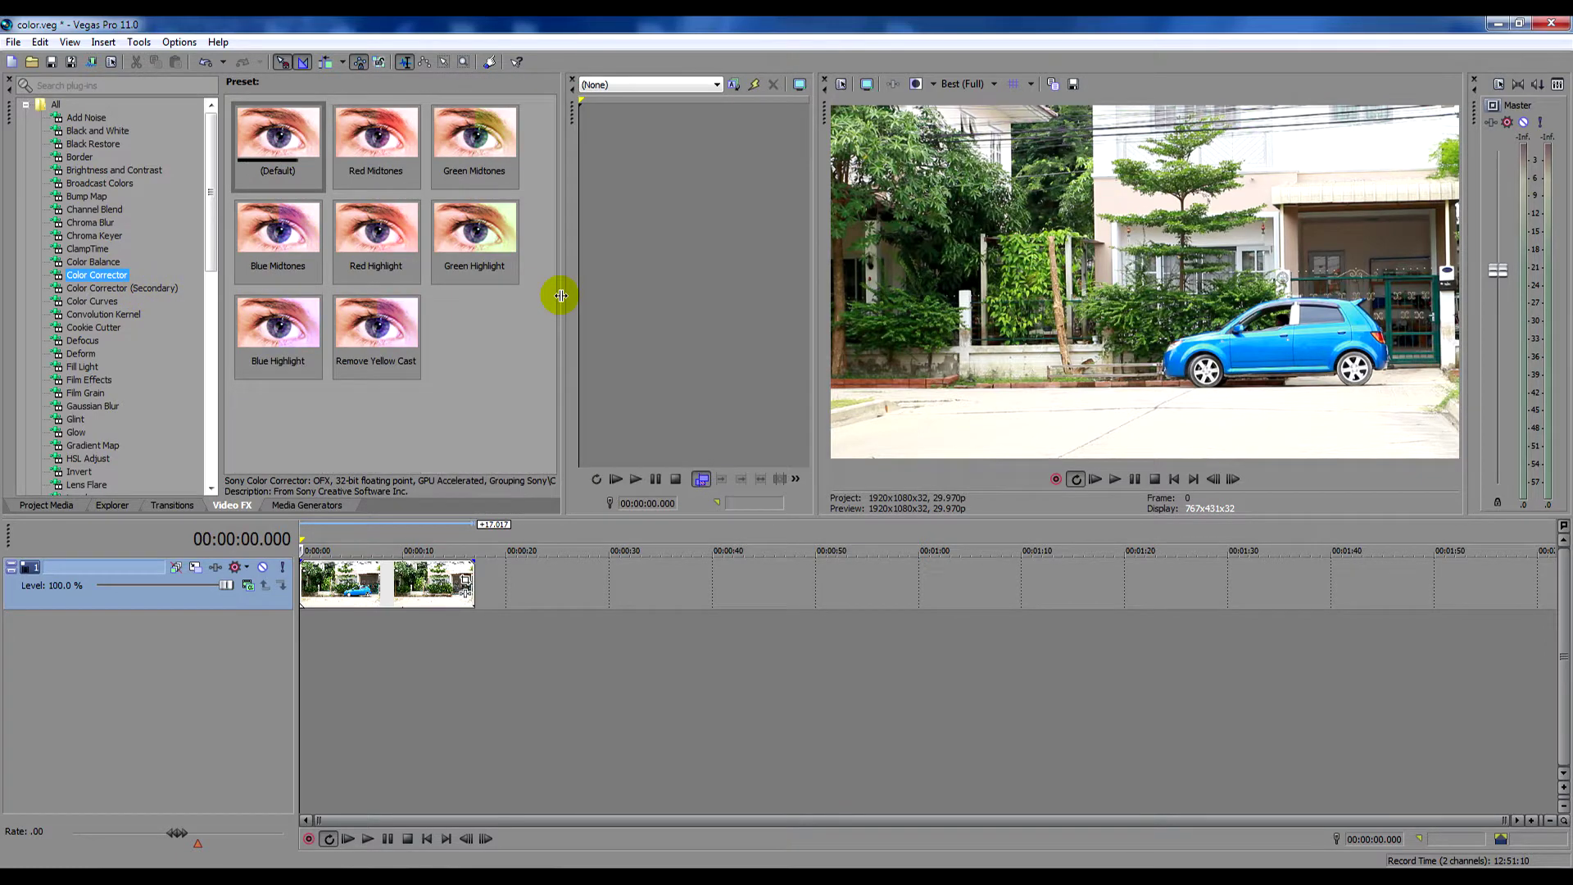
click(106, 289)
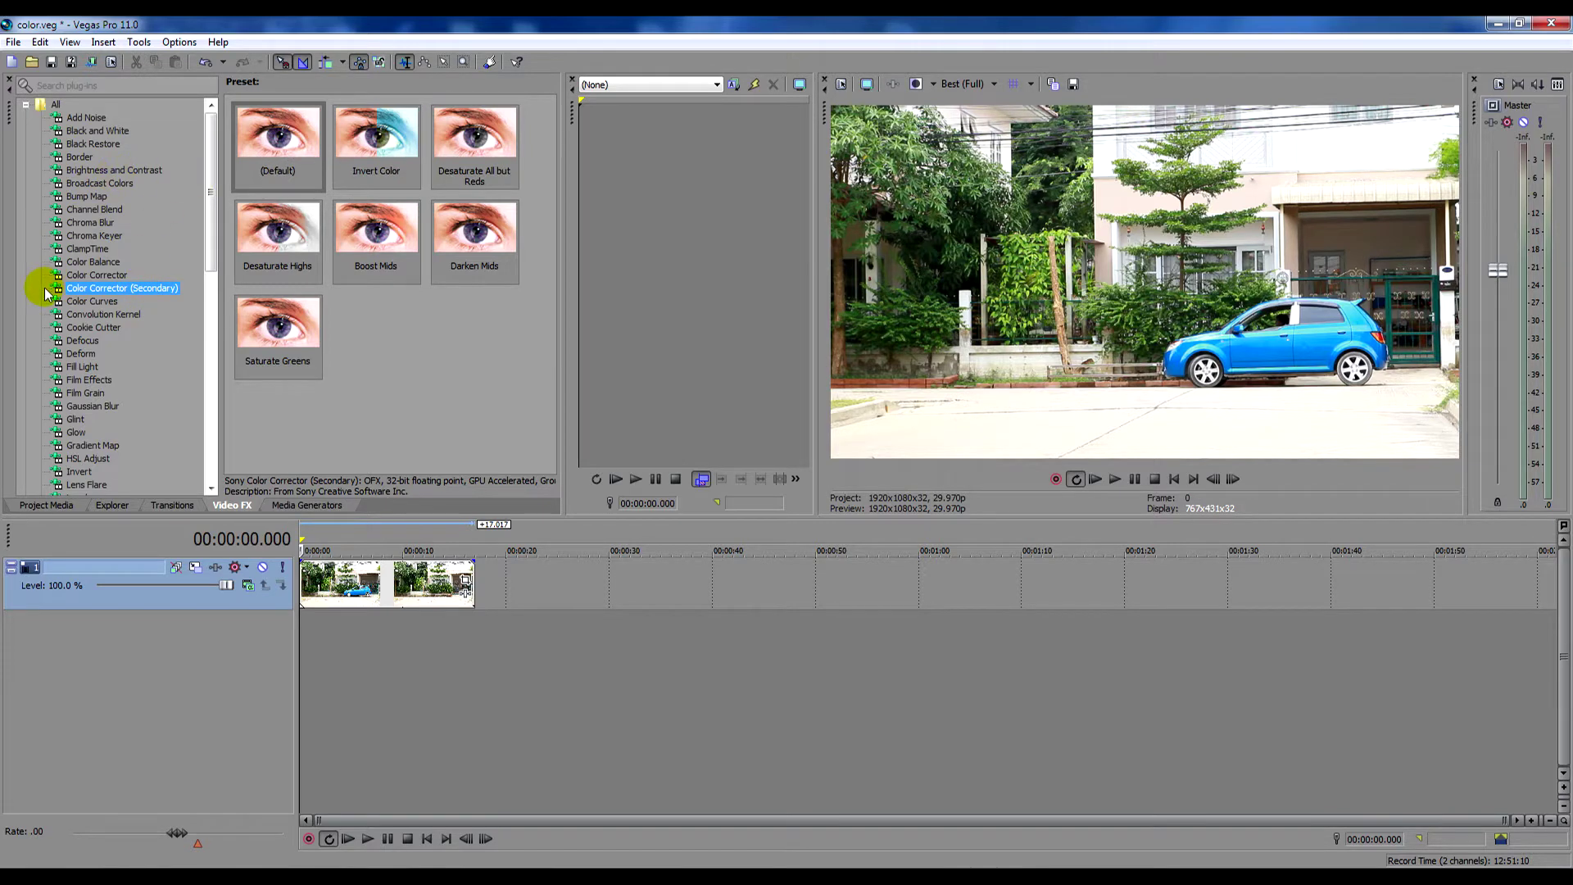
click(93, 273)
click(96, 287)
click(97, 275)
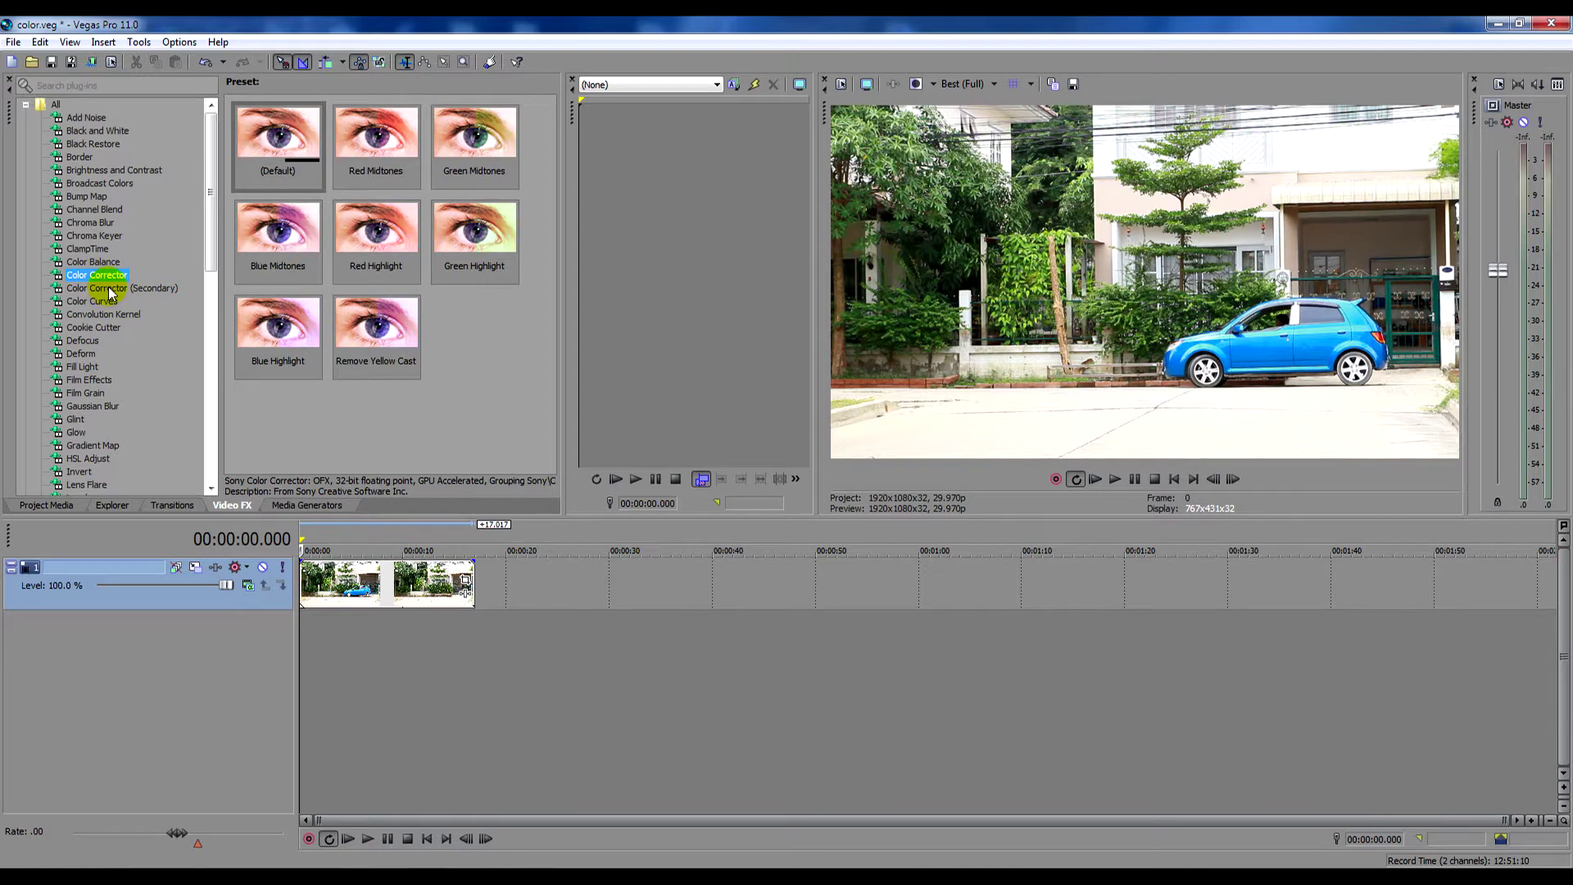
click(103, 288)
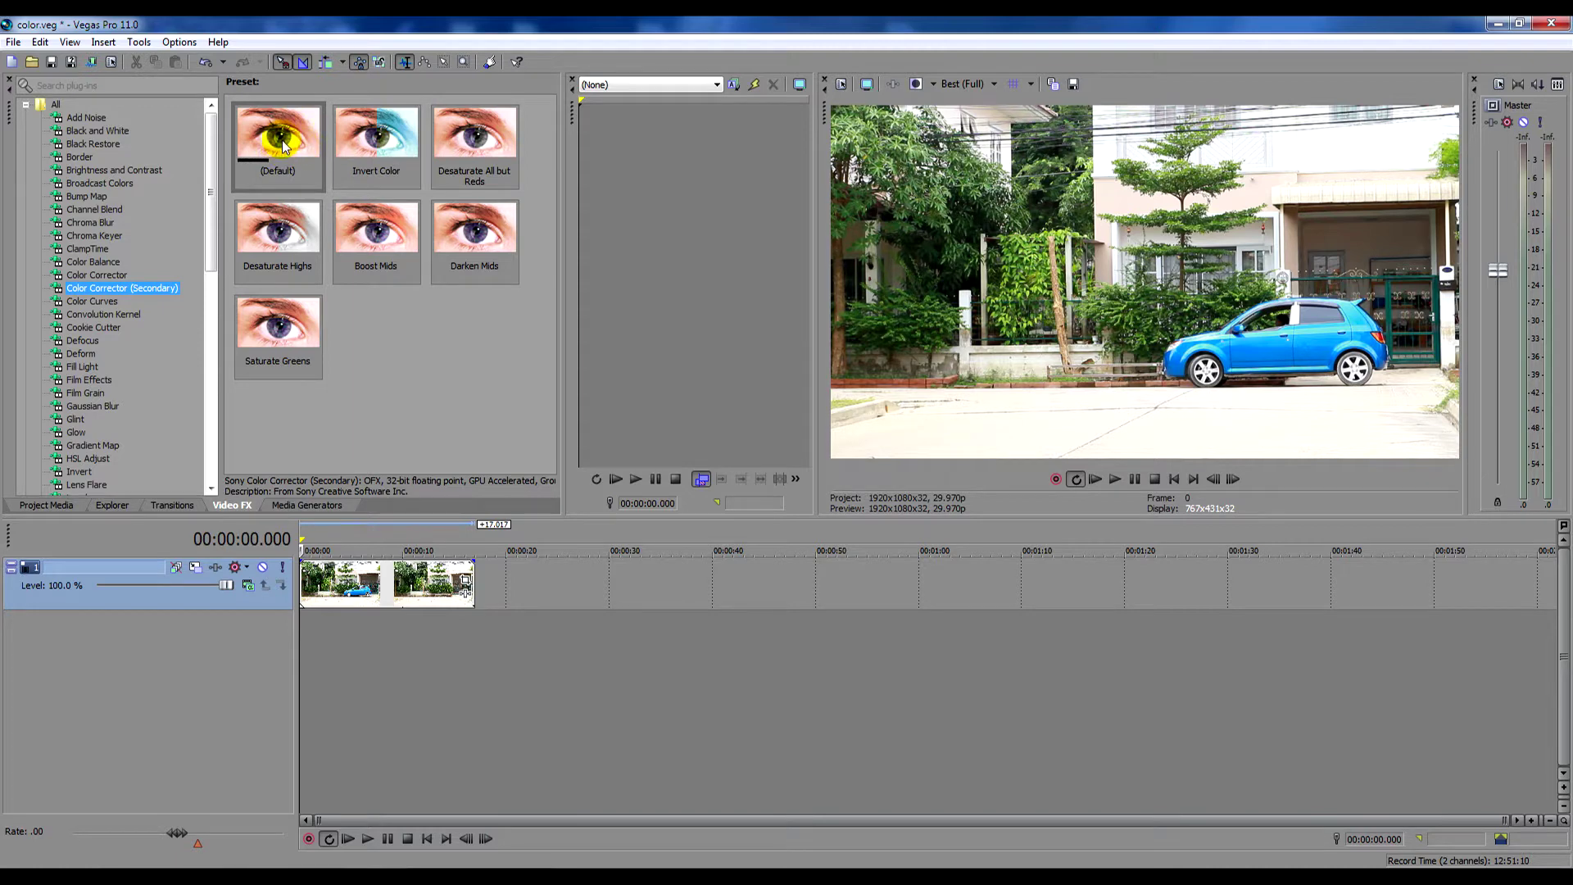
drag(270, 145, 385, 588)
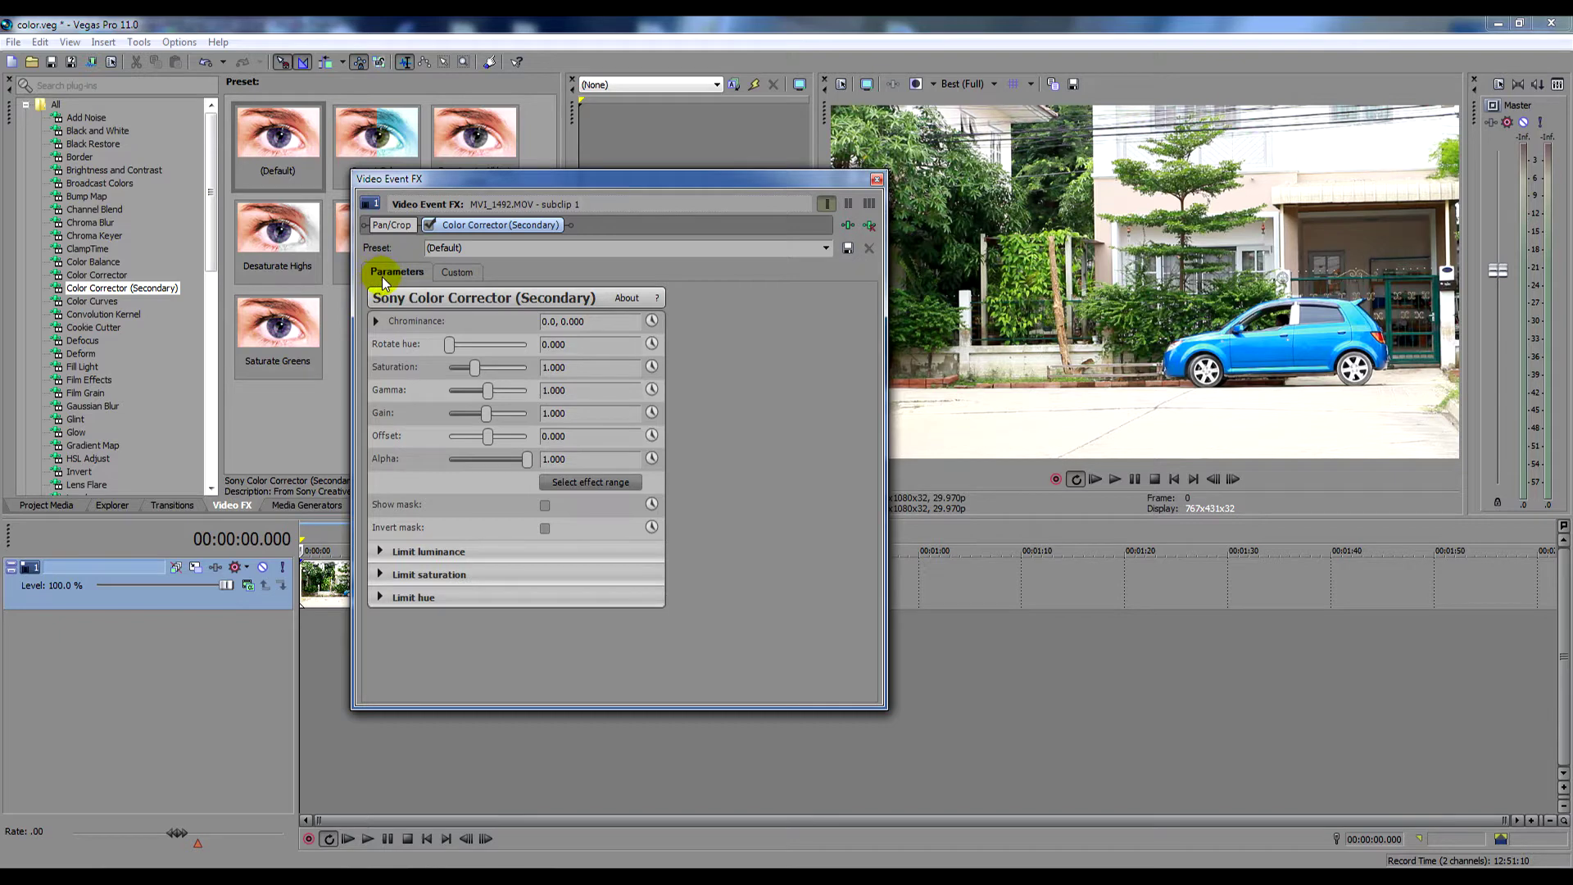
- Try shifting the effect's chrominance point toward yellow and orange in the custom controls, and return it to the wheel's centre
click(453, 272)
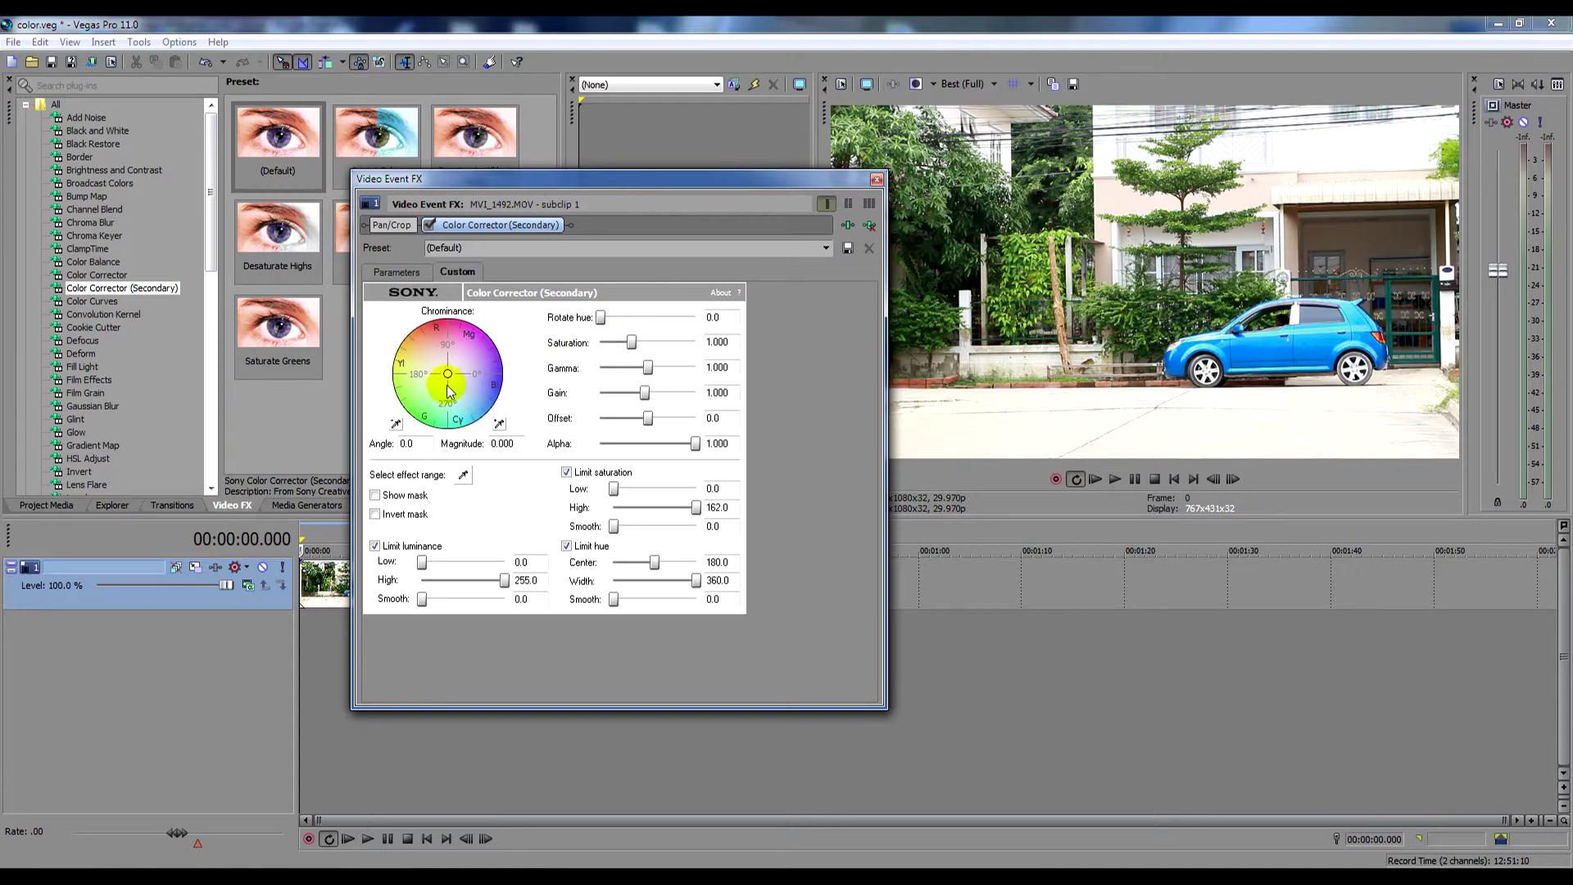
drag(447, 375, 437, 368)
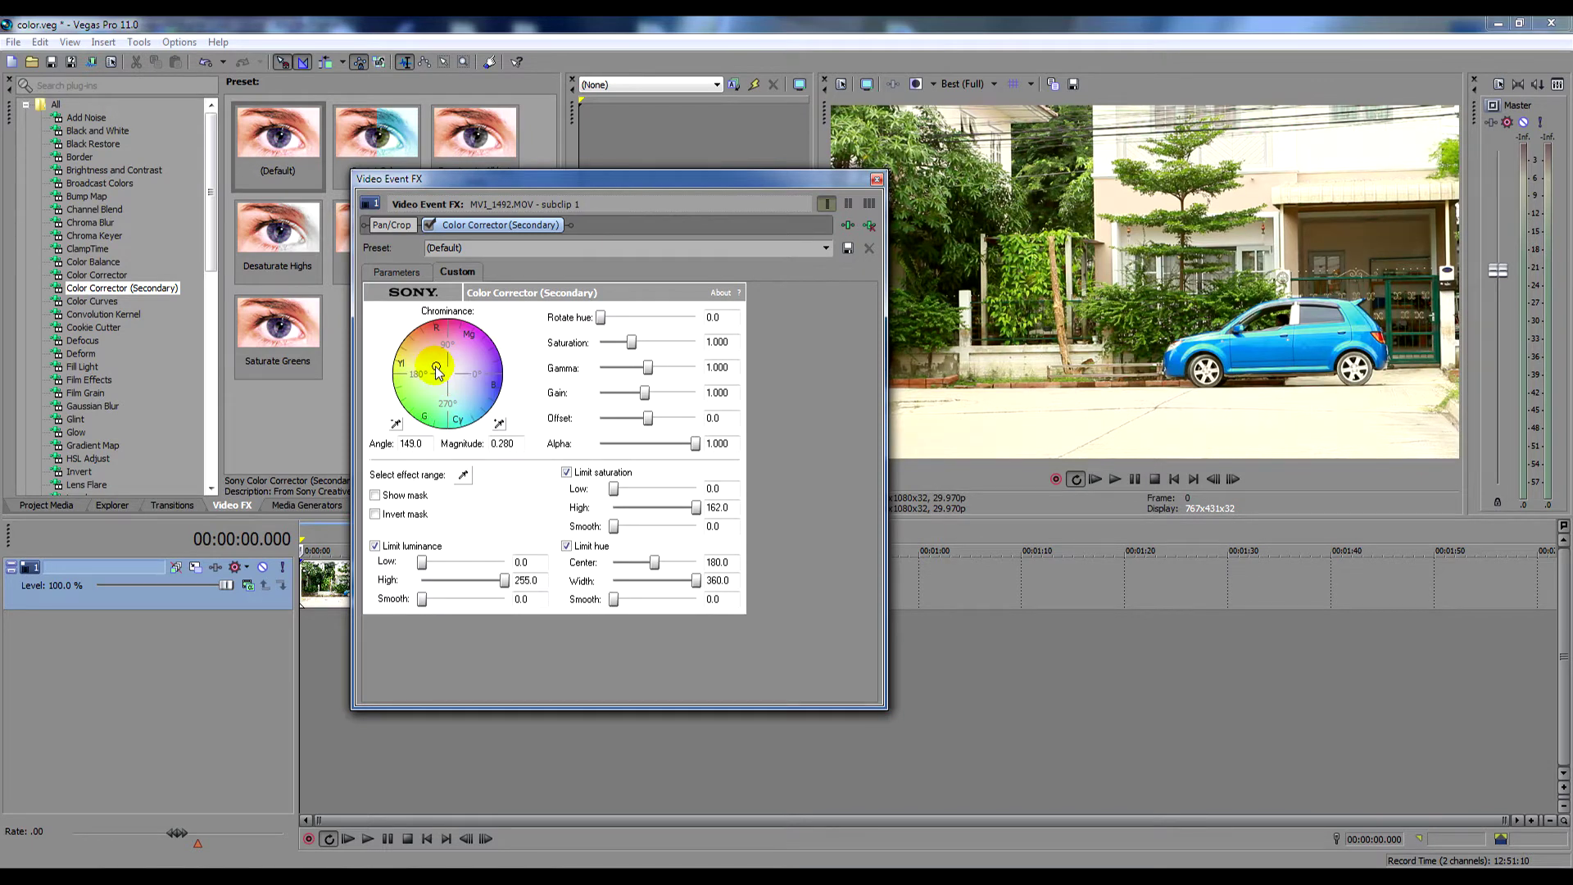
drag(438, 371, 398, 358)
drag(413, 331, 449, 378)
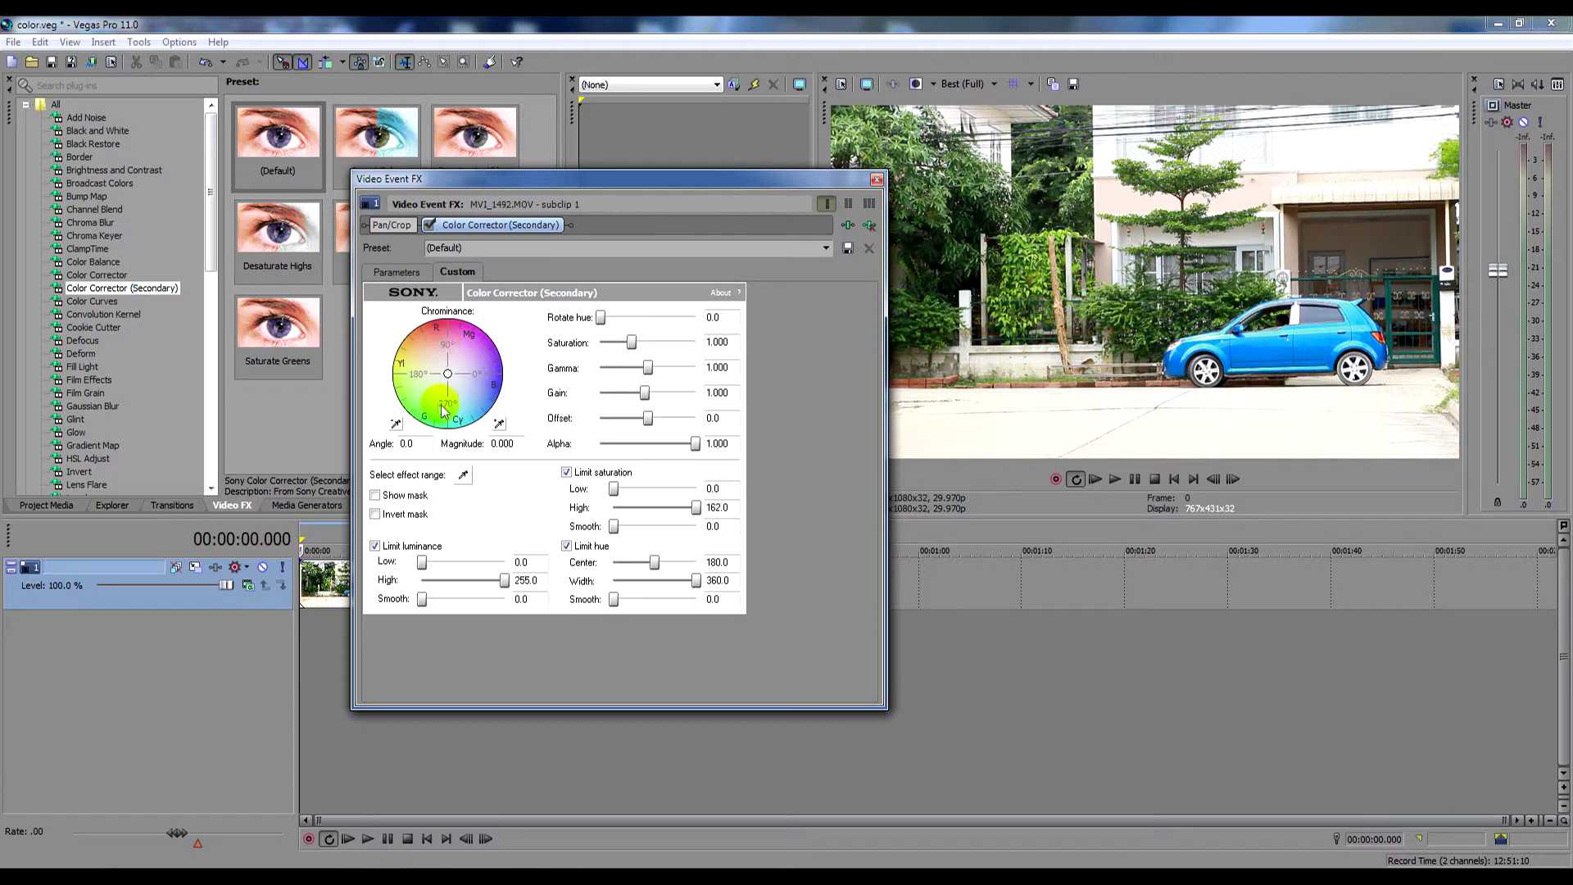
- Try setting the chrominance angle to 137.3, and reopen the clip's video effect settings
click(403, 443)
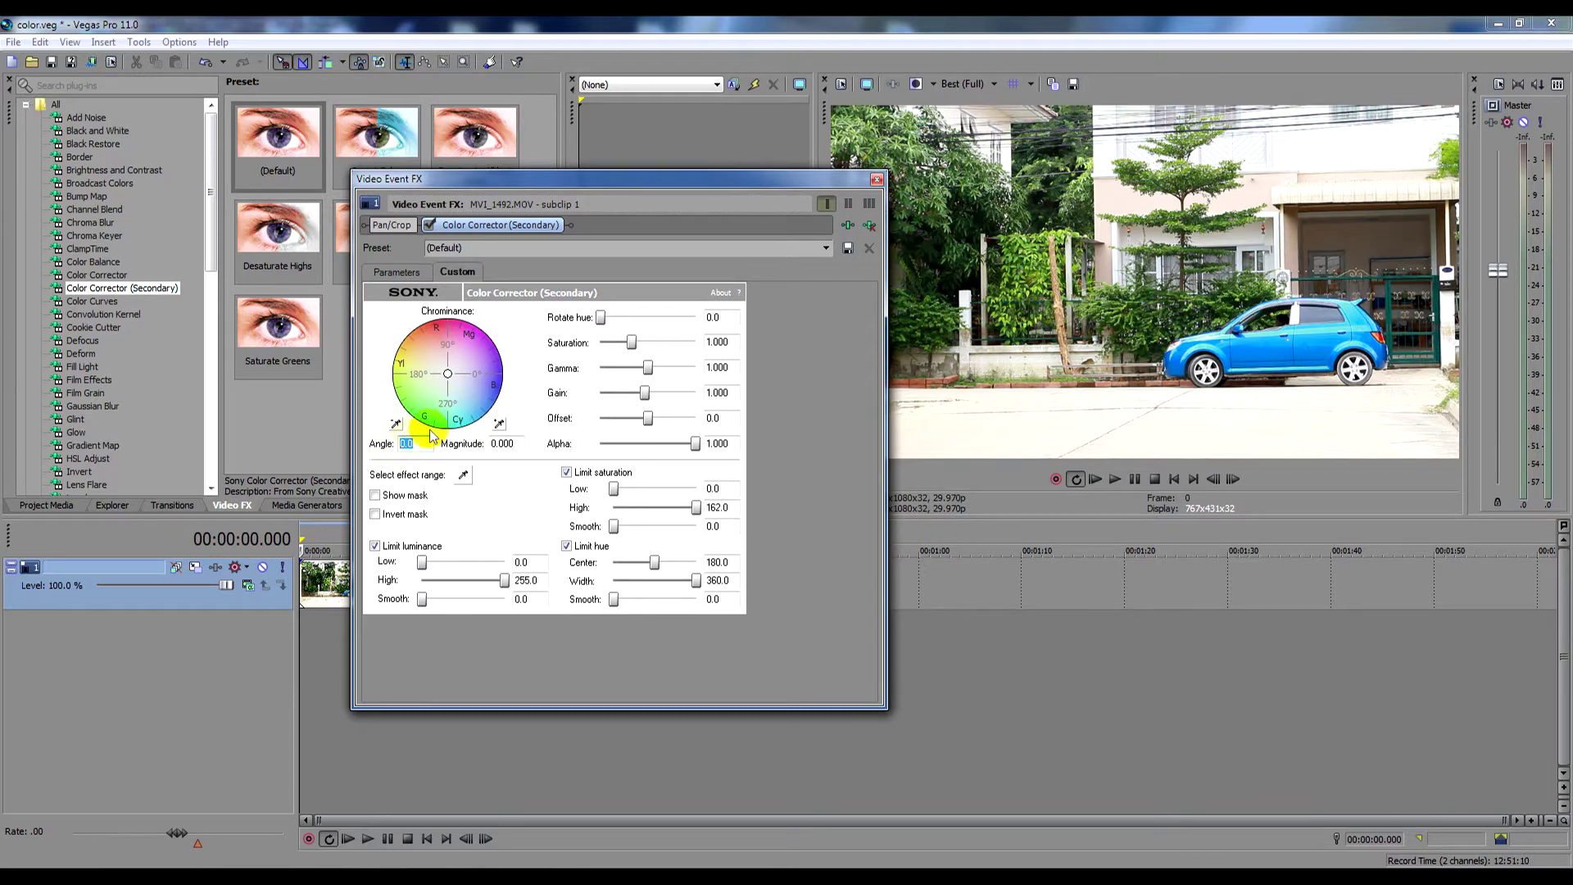
text(137.3)
click(600, 318)
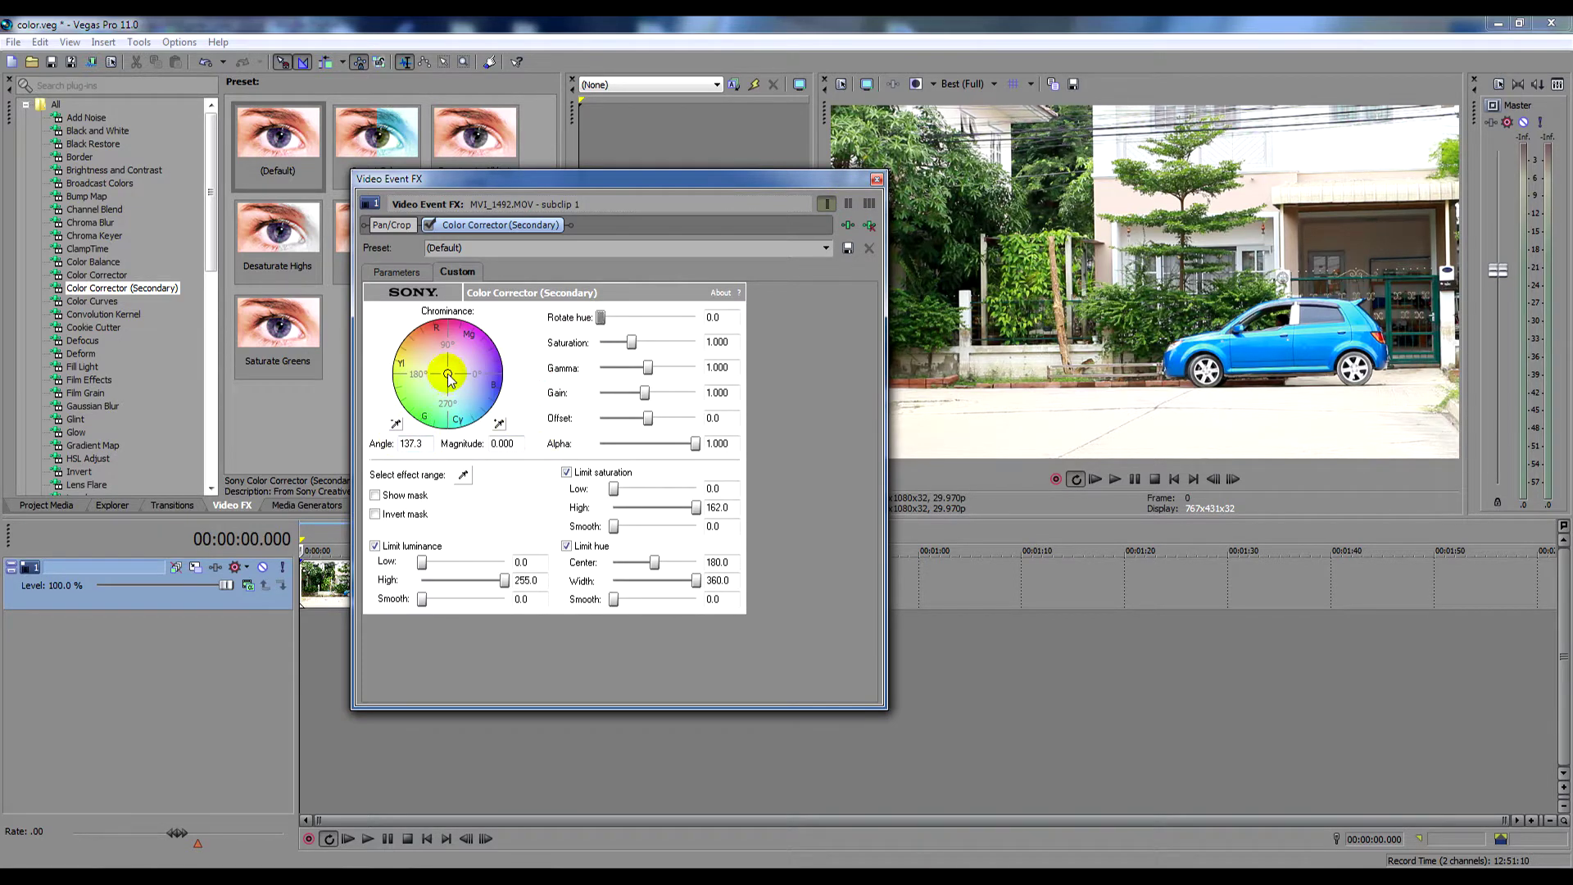
click(876, 178)
click(465, 582)
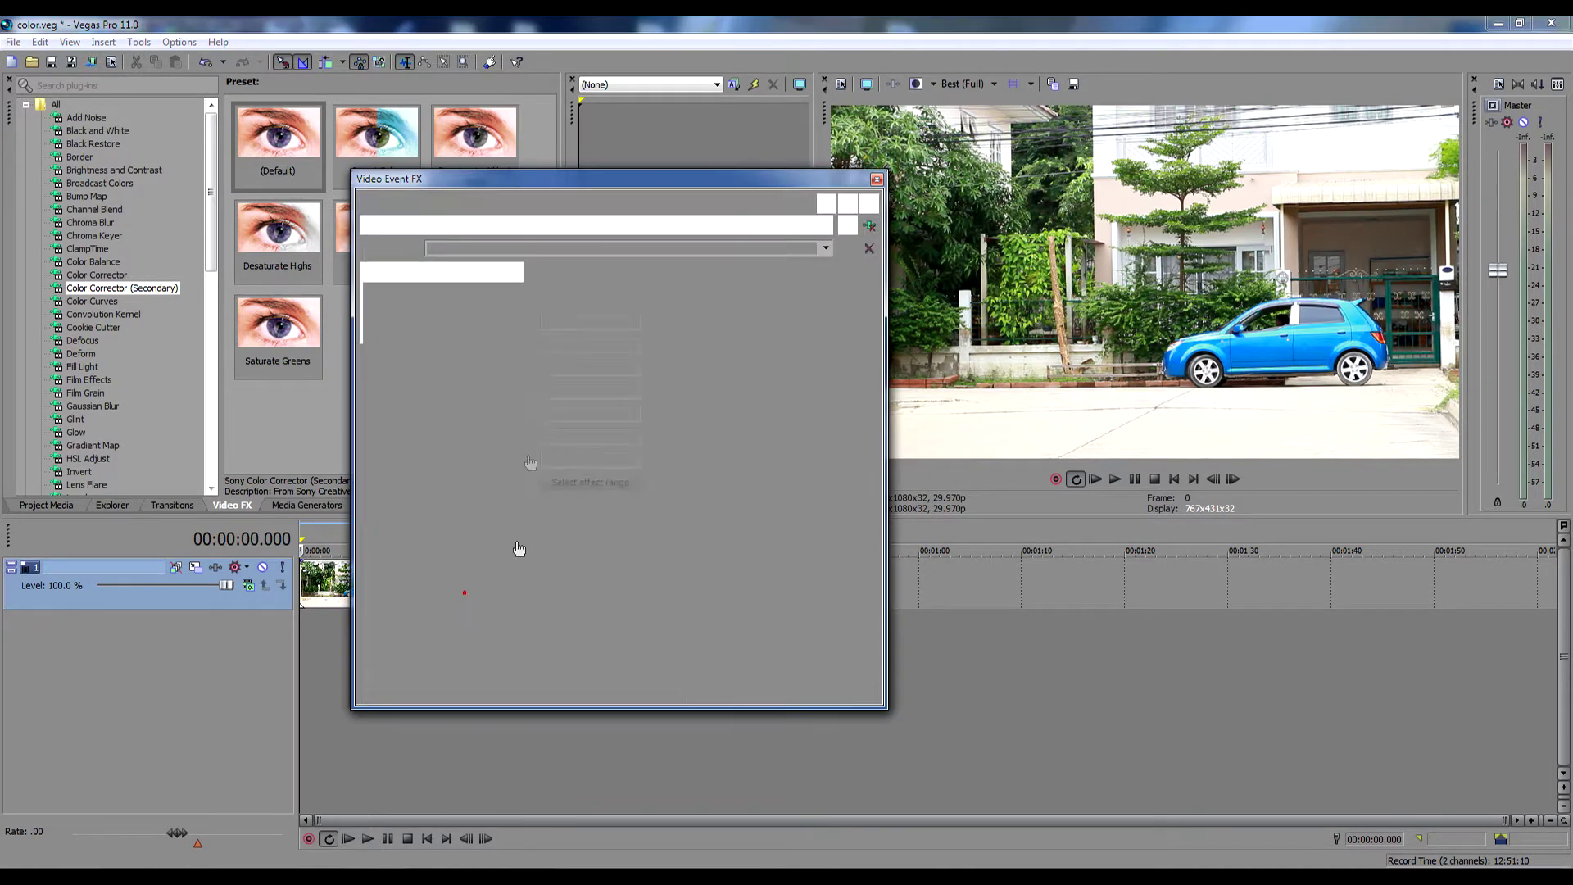
- In the custom controls, set the chrominance angle to 137.3 and move the colour wheel point slightly off centre toward orange-red
click(464, 275)
click(413, 444)
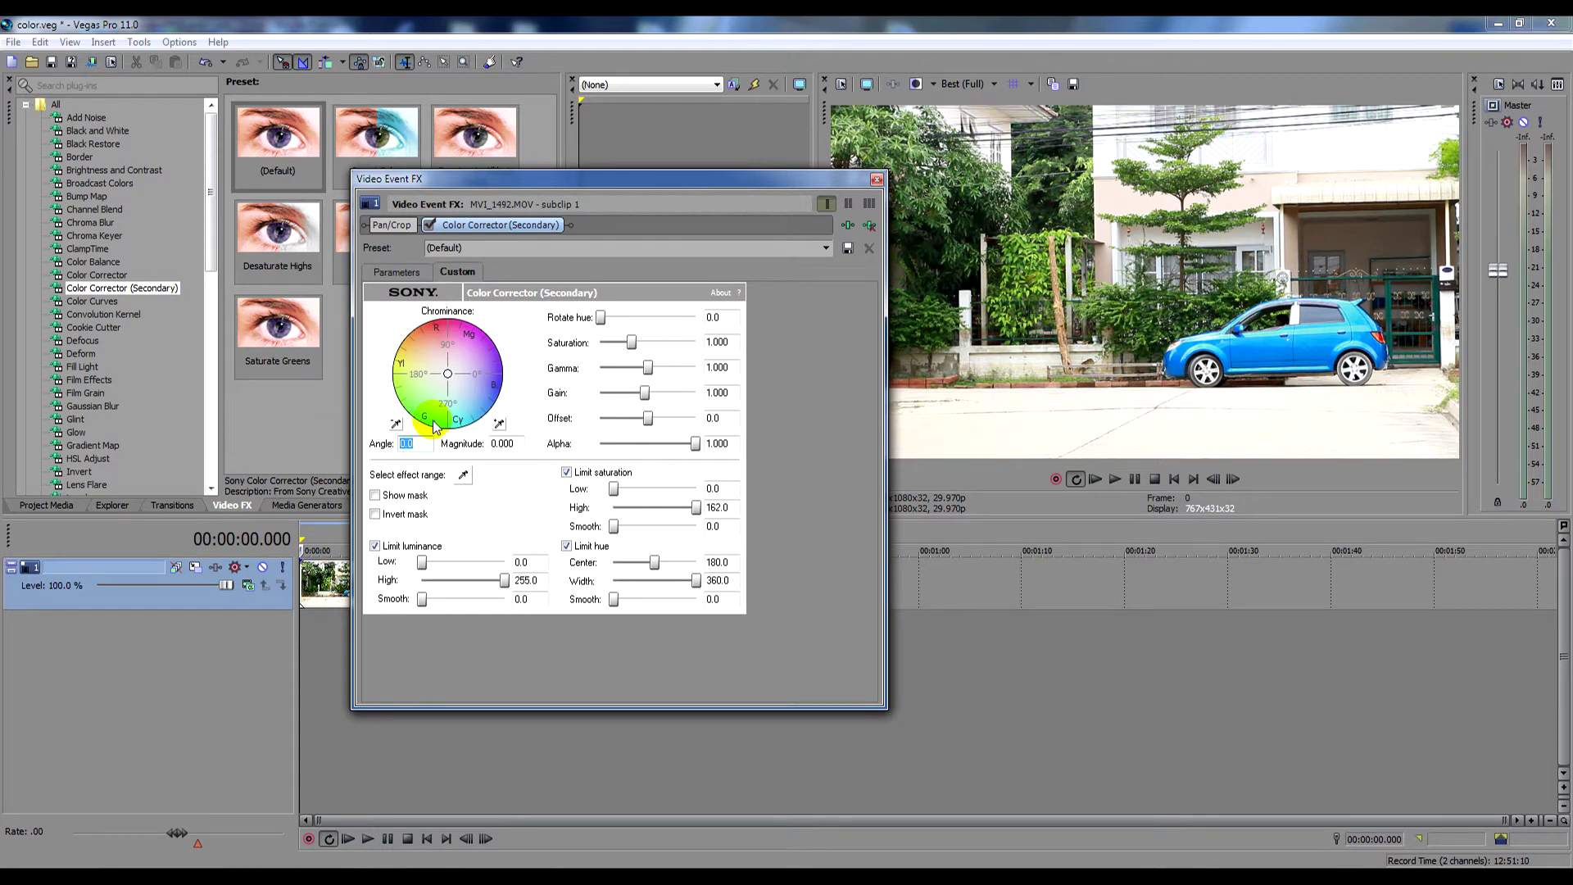
text(137.3)
click(502, 443)
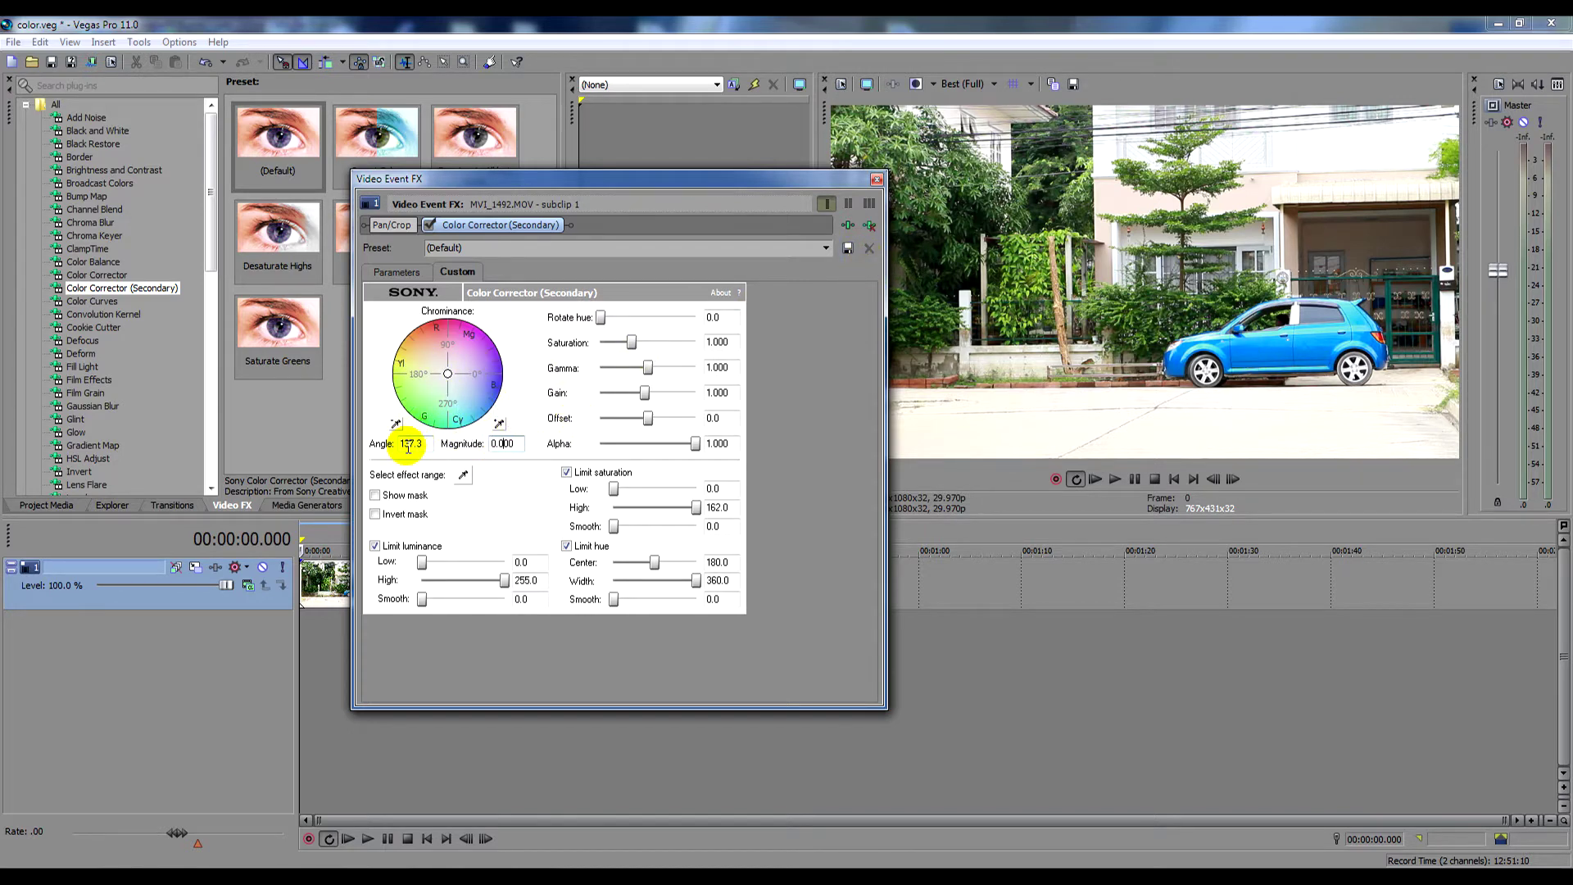
drag(448, 375, 439, 367)
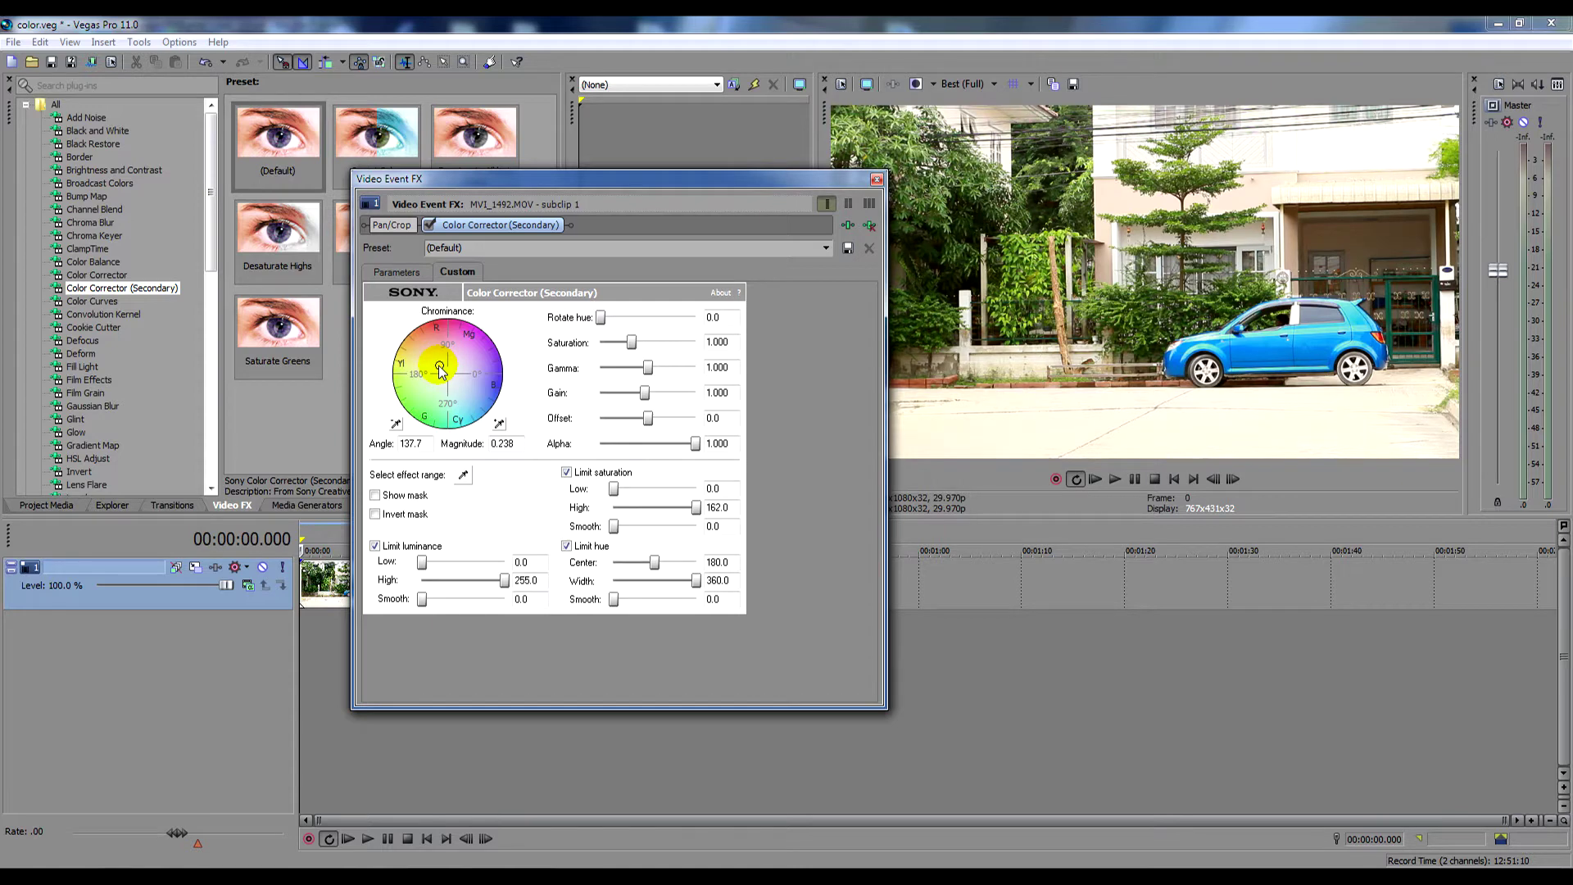
drag(441, 371, 444, 369)
- Set the chrominance magnitude to 0.566 and the angle to 137.3
double_click(501, 443)
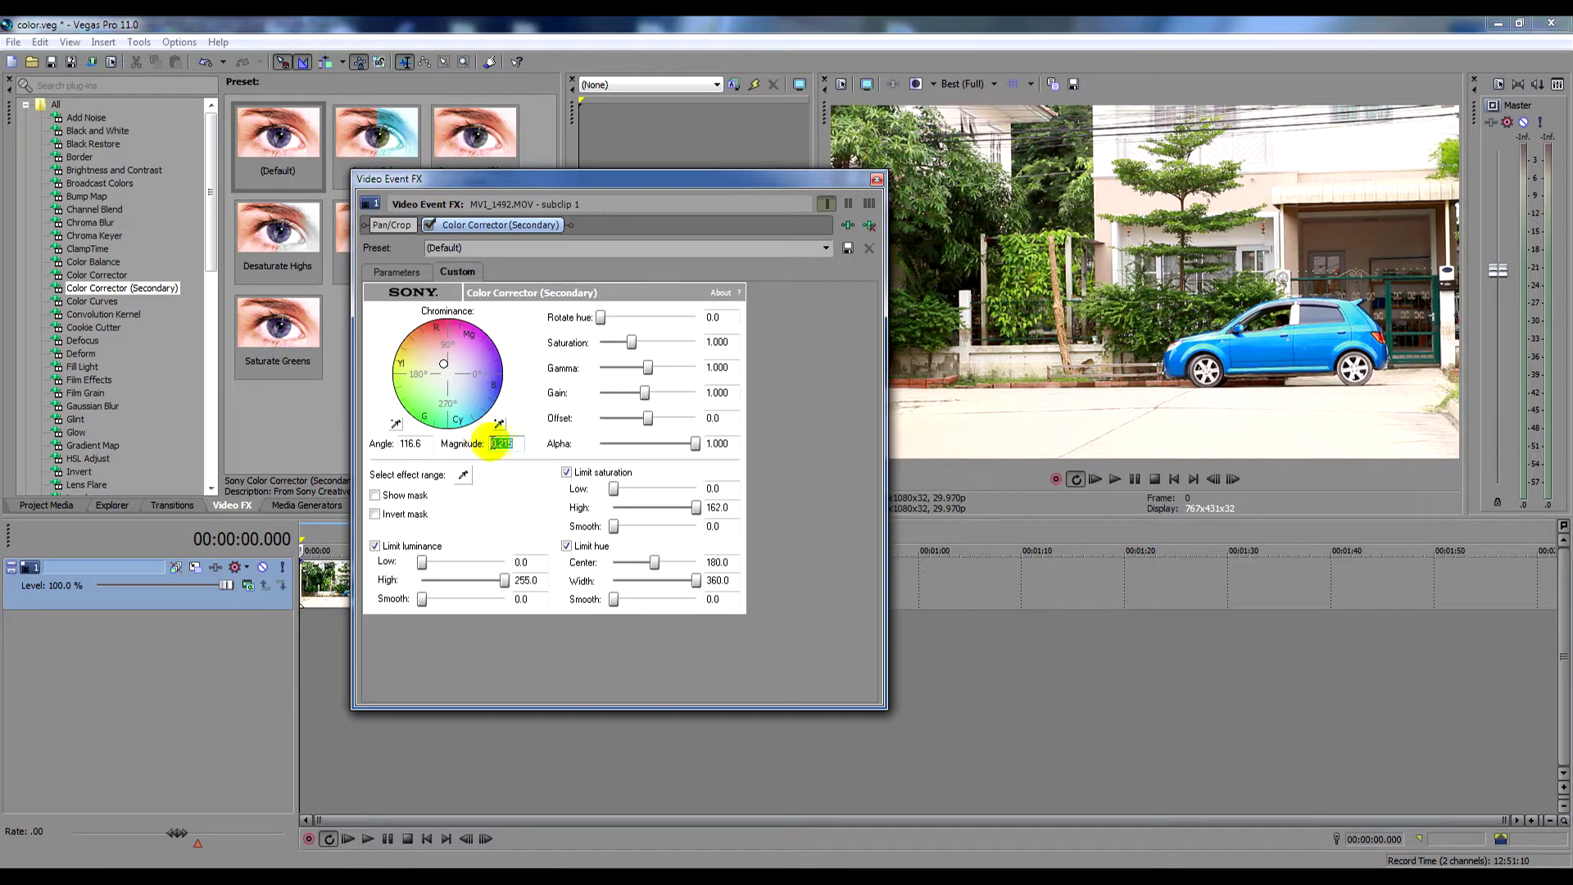
text(0.566)
key(Return)
double_click(407, 445)
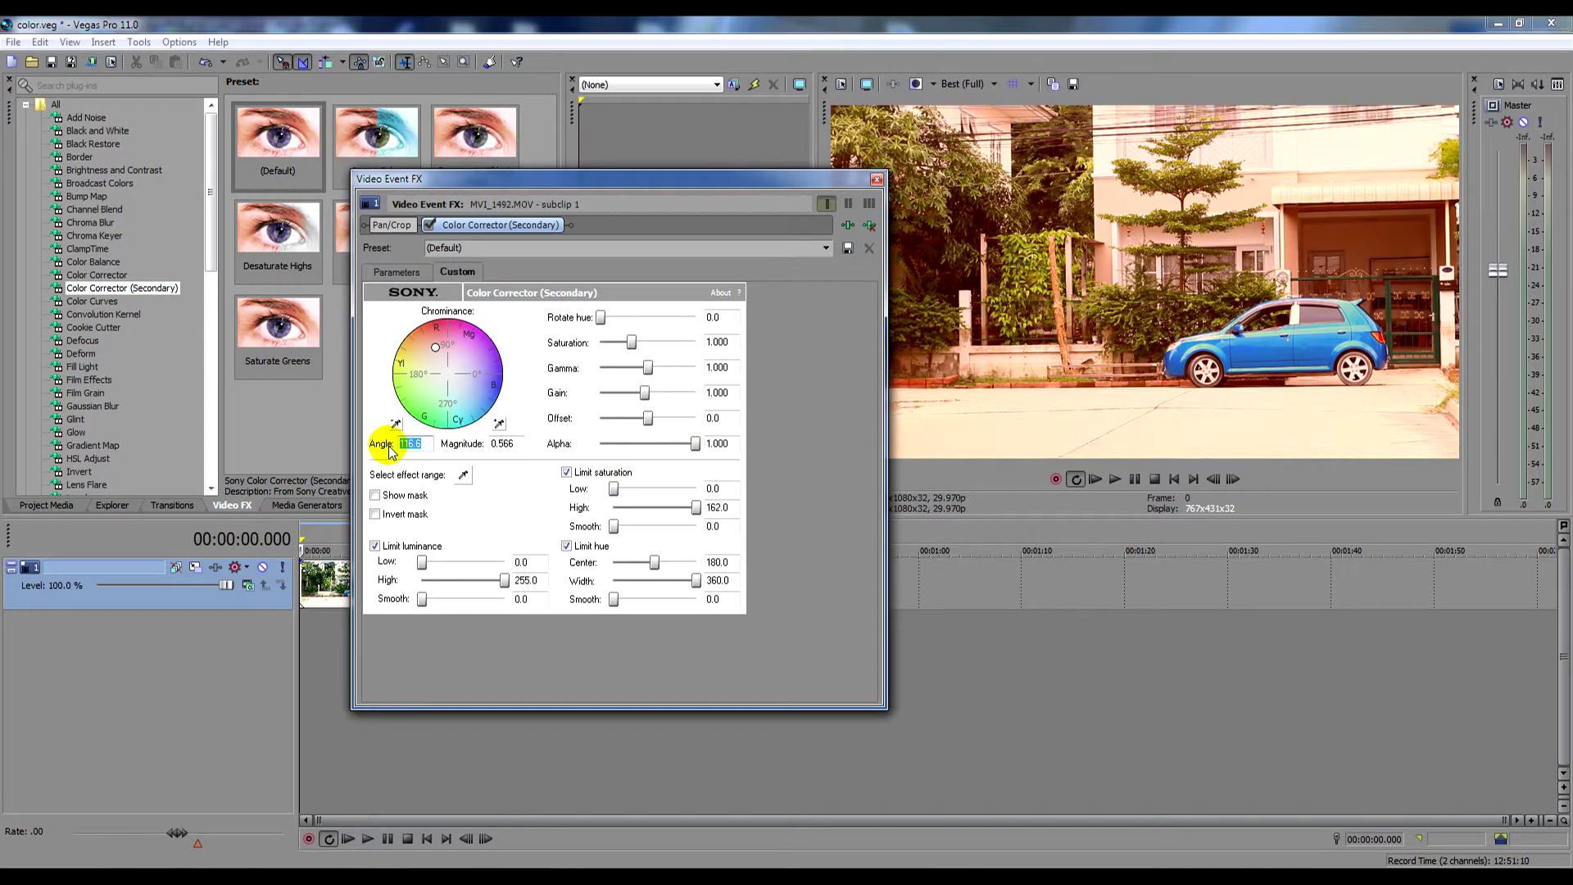
text(137.3)
click(546, 459)
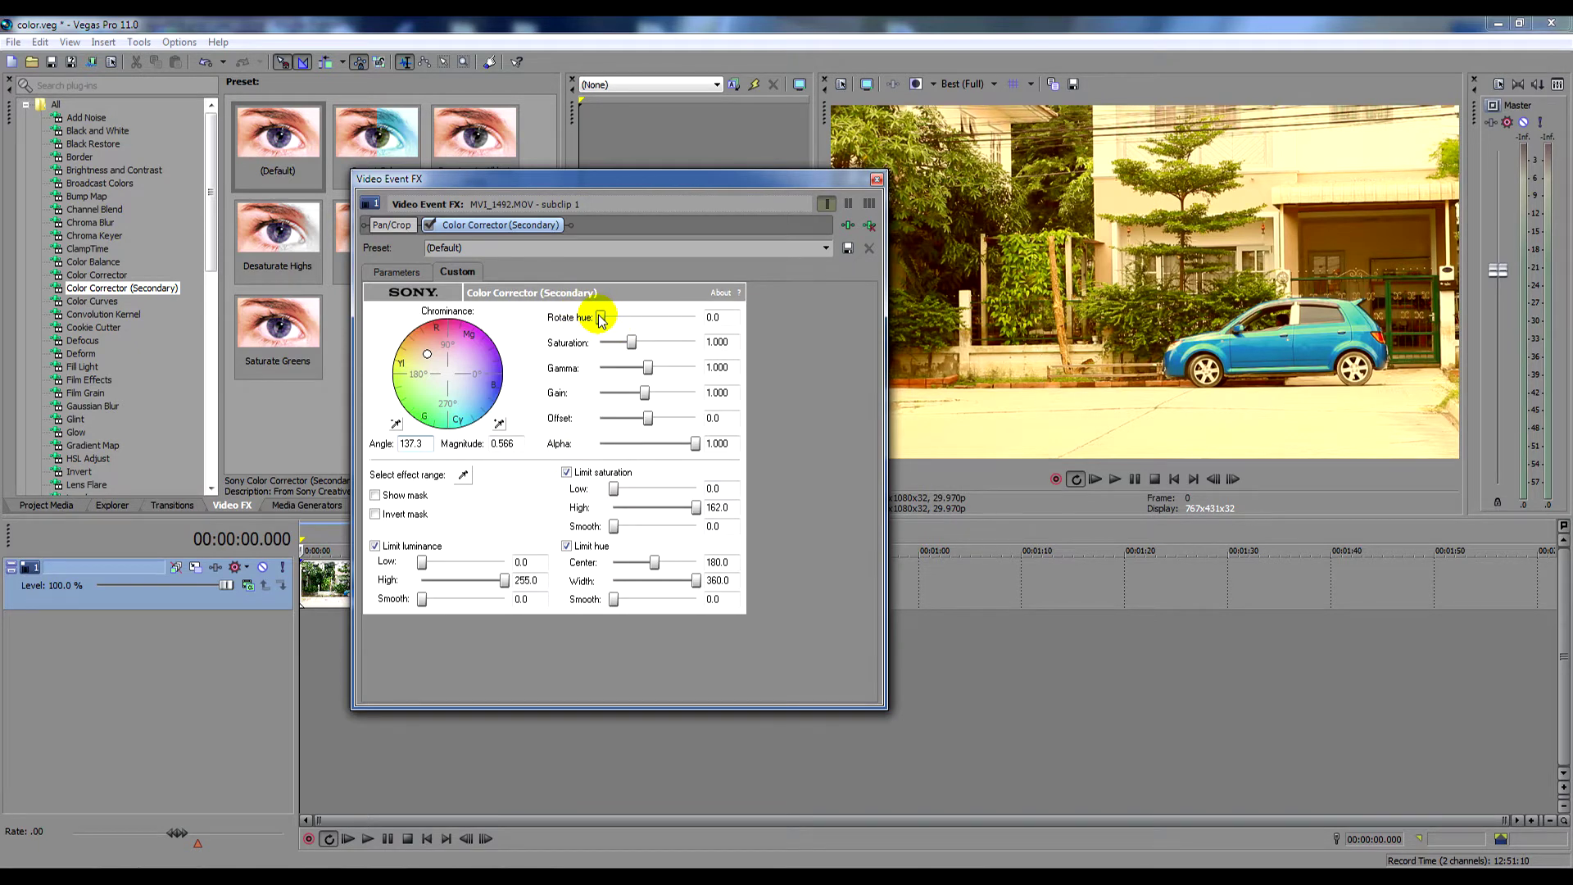
- Try hue rotations of about 164 and 307 on the clip, and reset the hue rotation to 0
drag(602, 319, 644, 317)
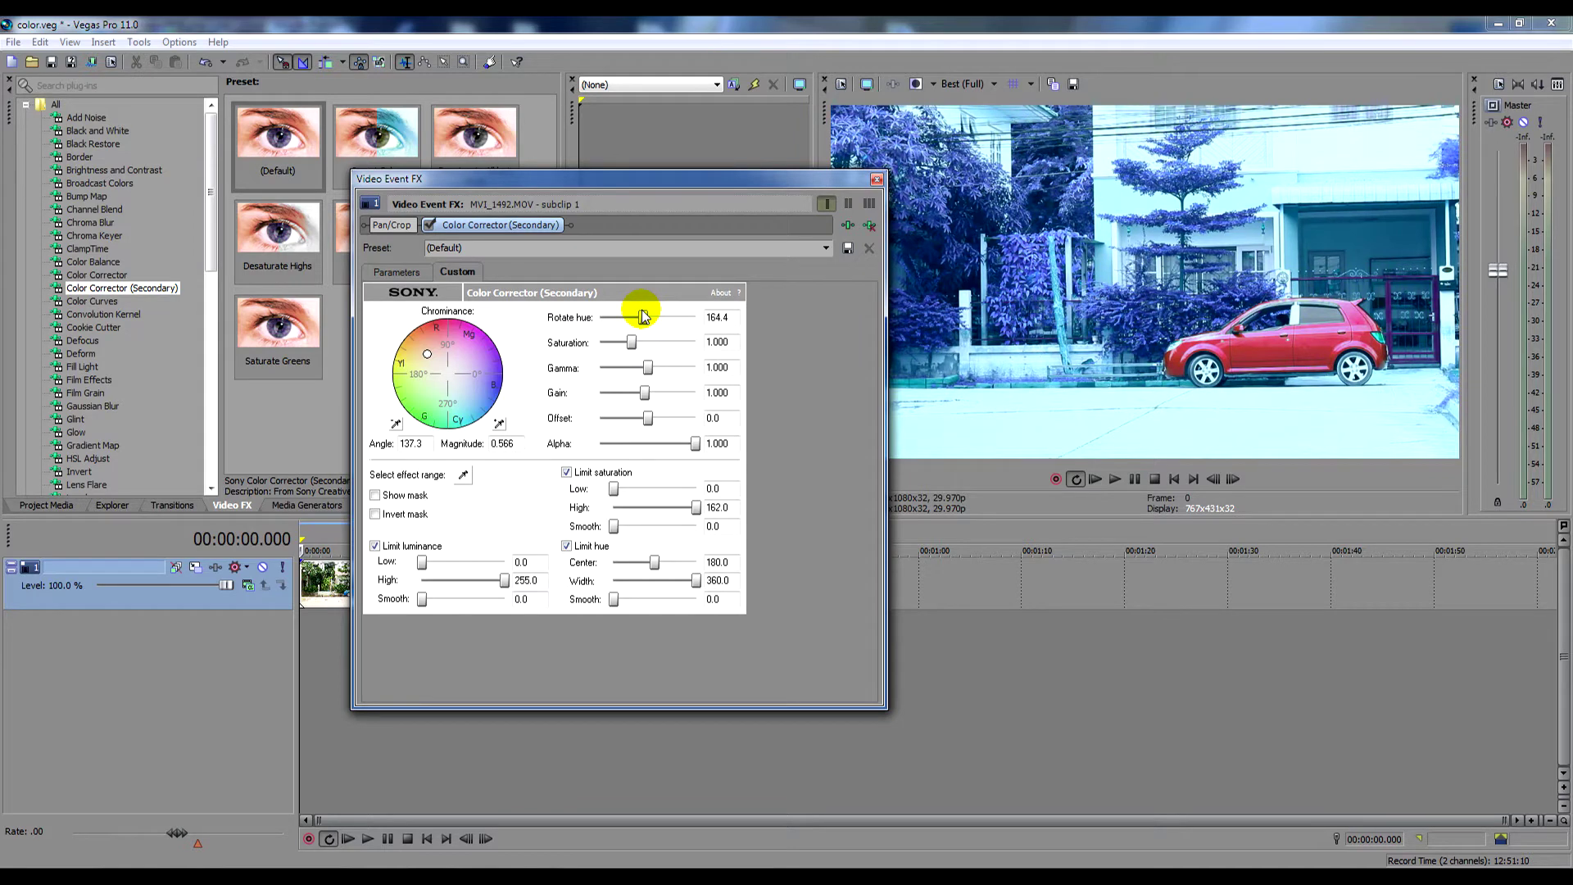
drag(644, 317, 684, 326)
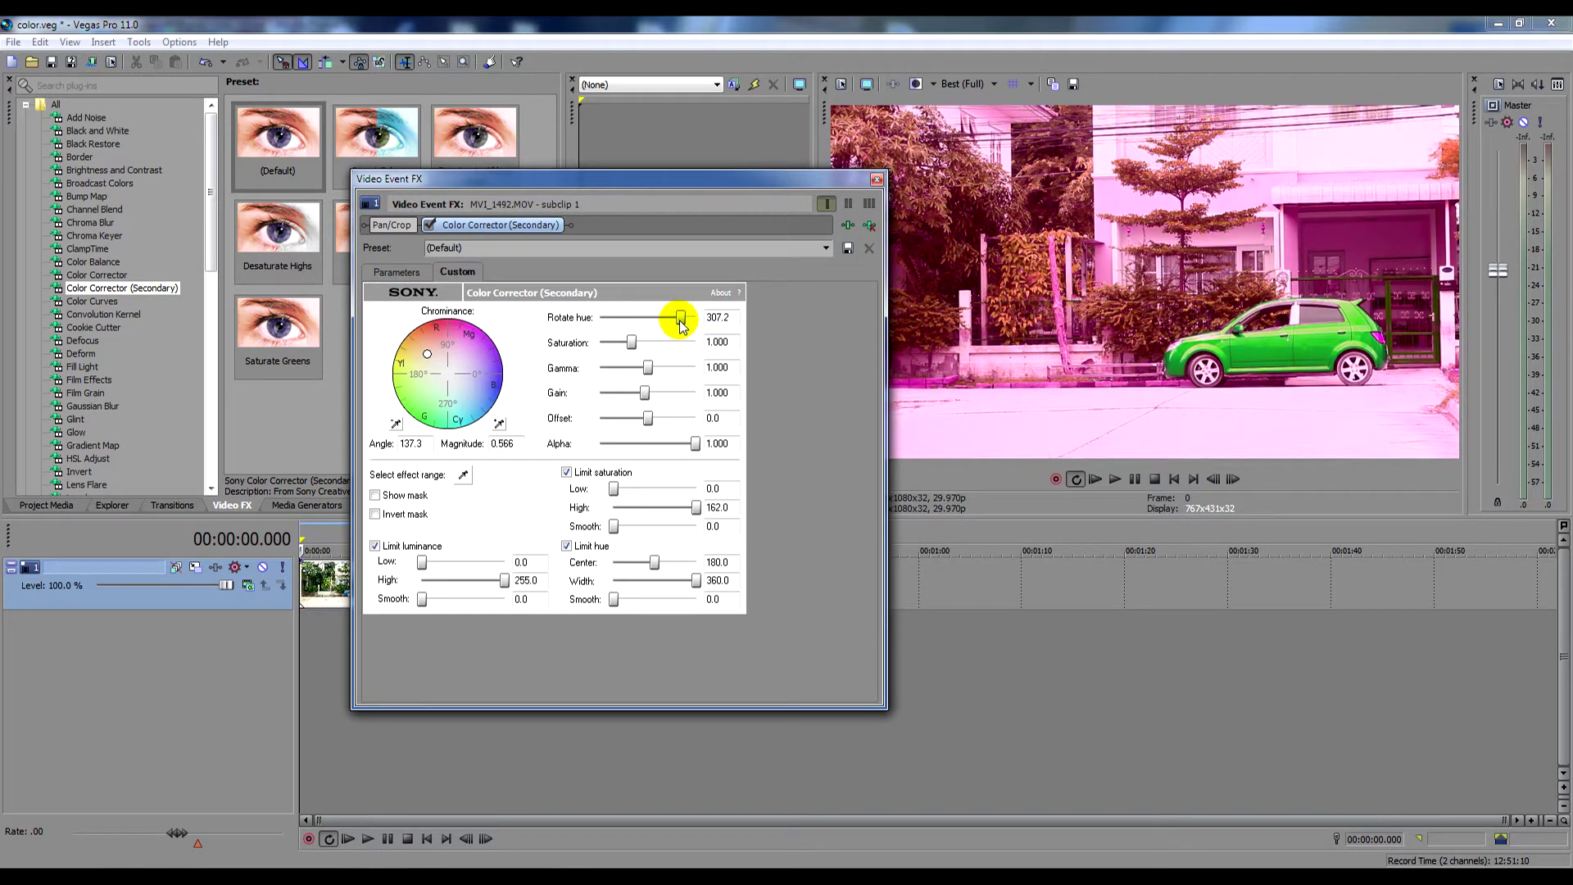
drag(681, 326, 600, 320)
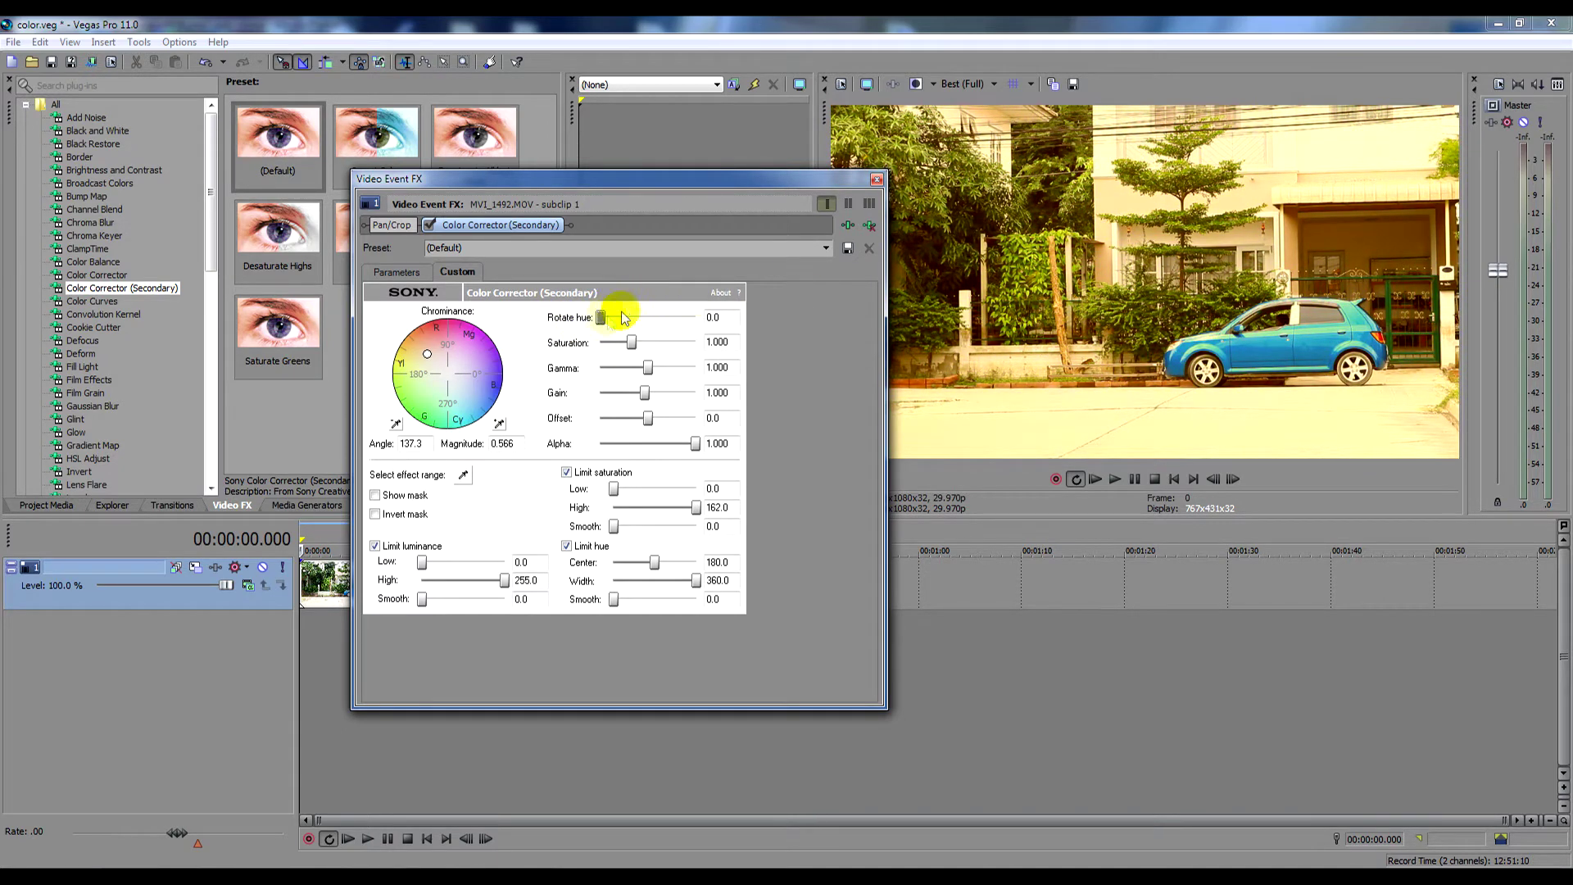
drag(601, 317, 653, 320)
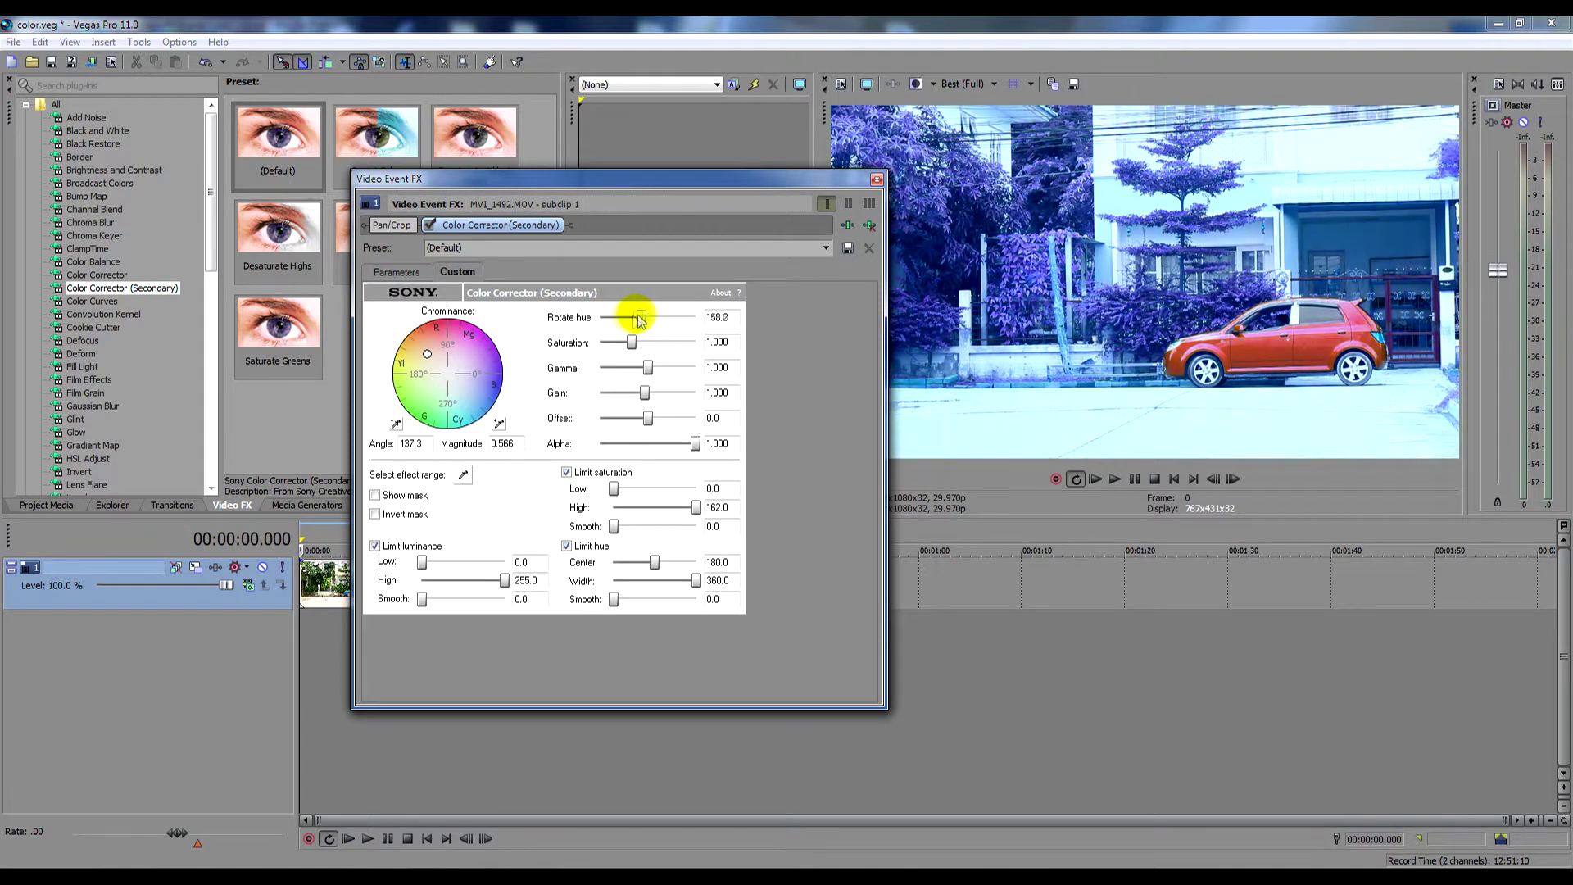
double_click(652, 319)
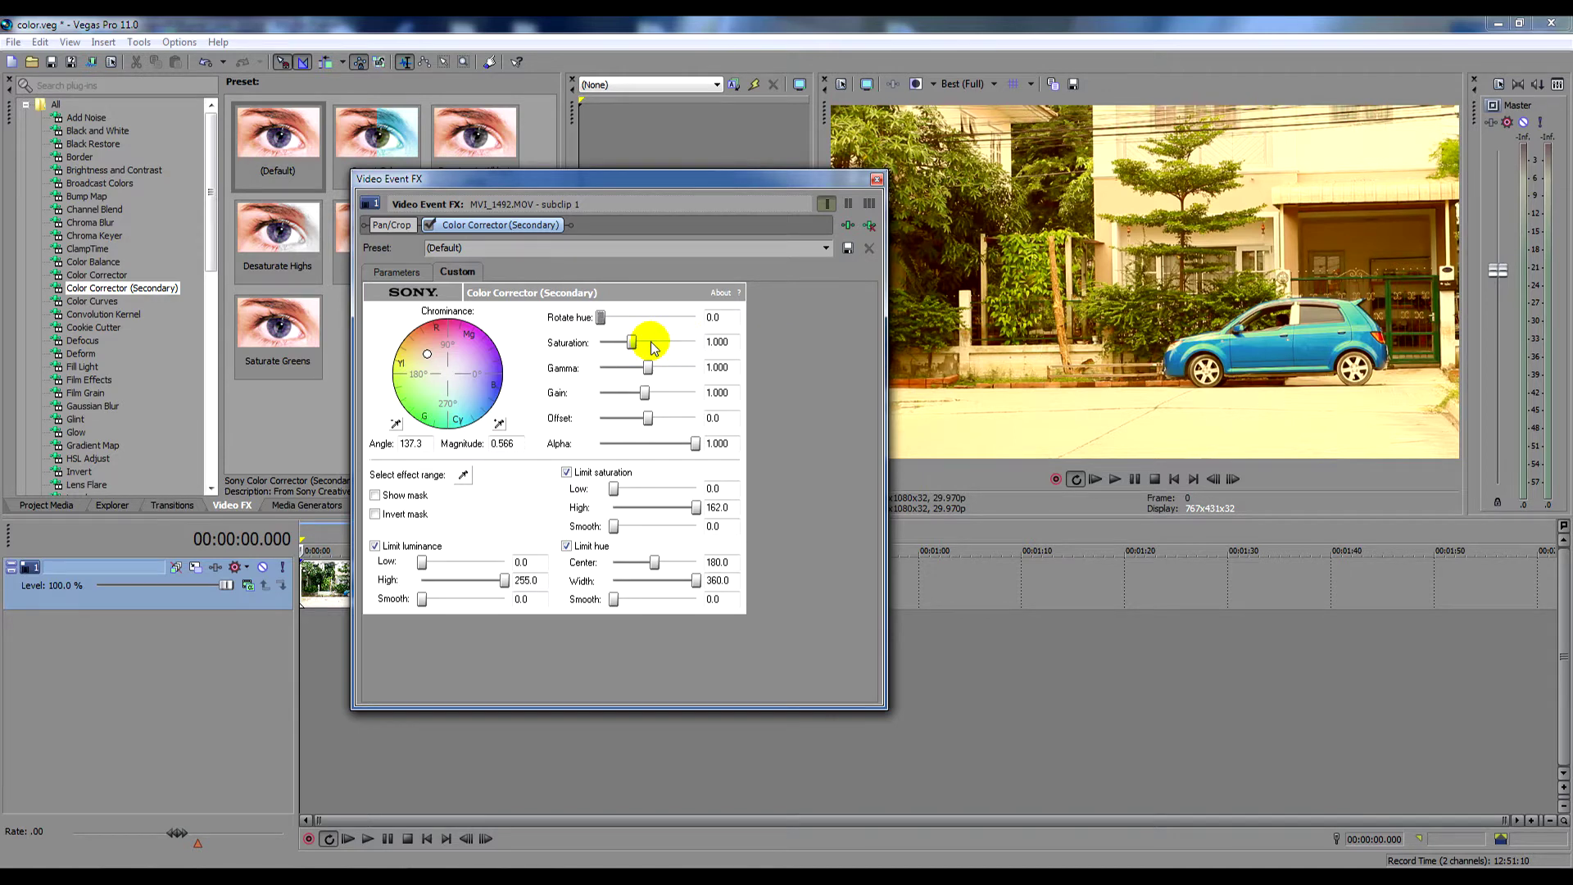
click(600, 319)
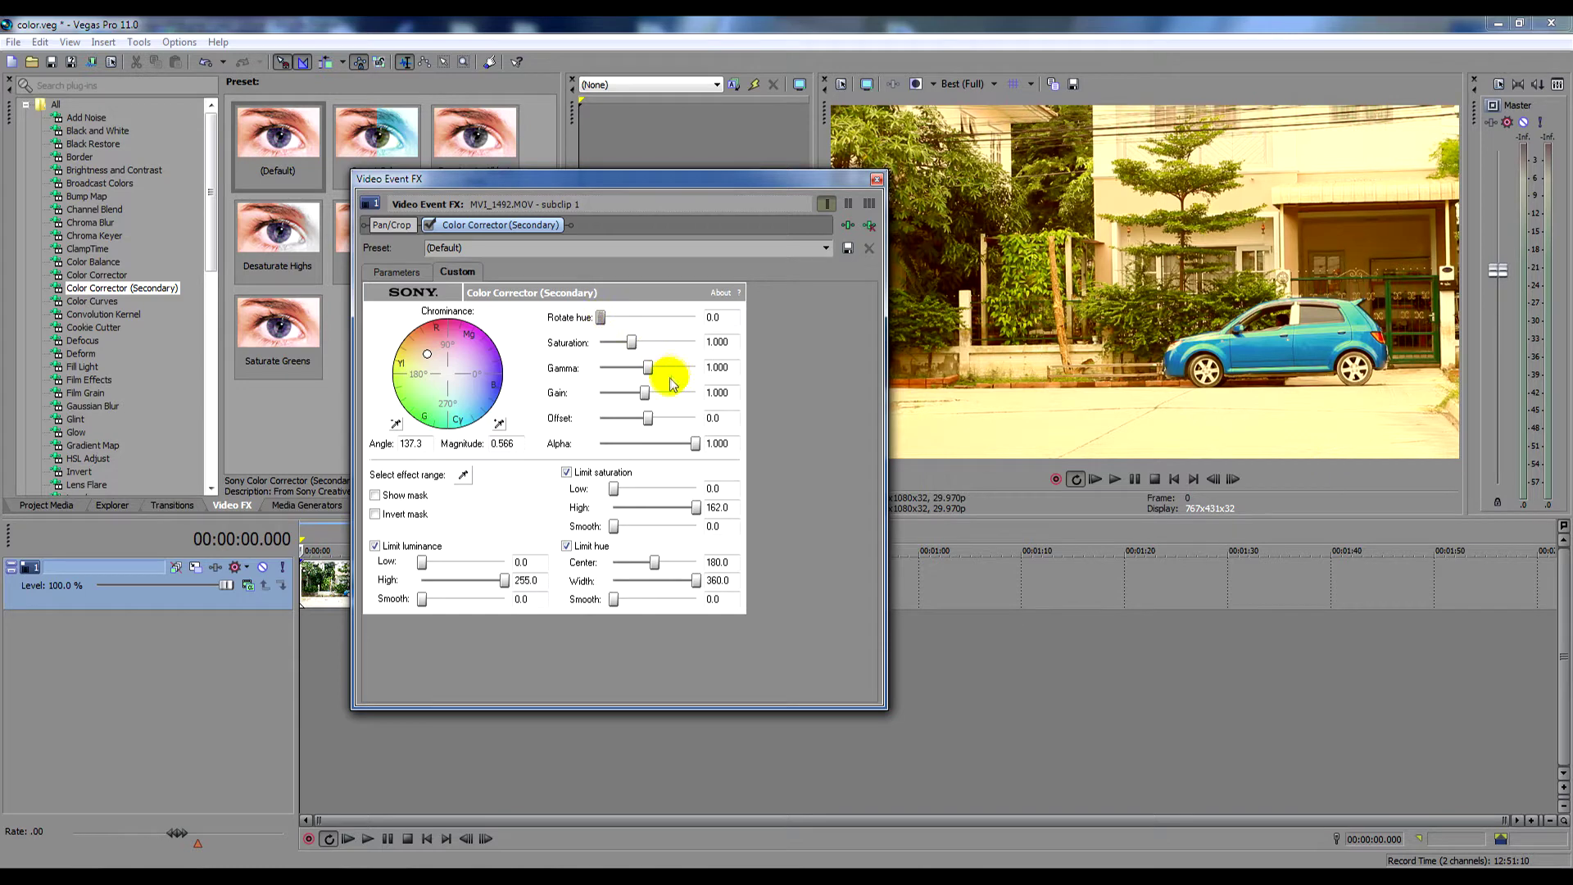
- Lower the saturation to about 0.672 and raise the gamma to about 1.327
mouse_move(632, 341)
mouse_down()
mouse_move(709, 354)
mouse_move(590, 334)
mouse_move(636, 337)
mouse_move(620, 341)
mouse_up()
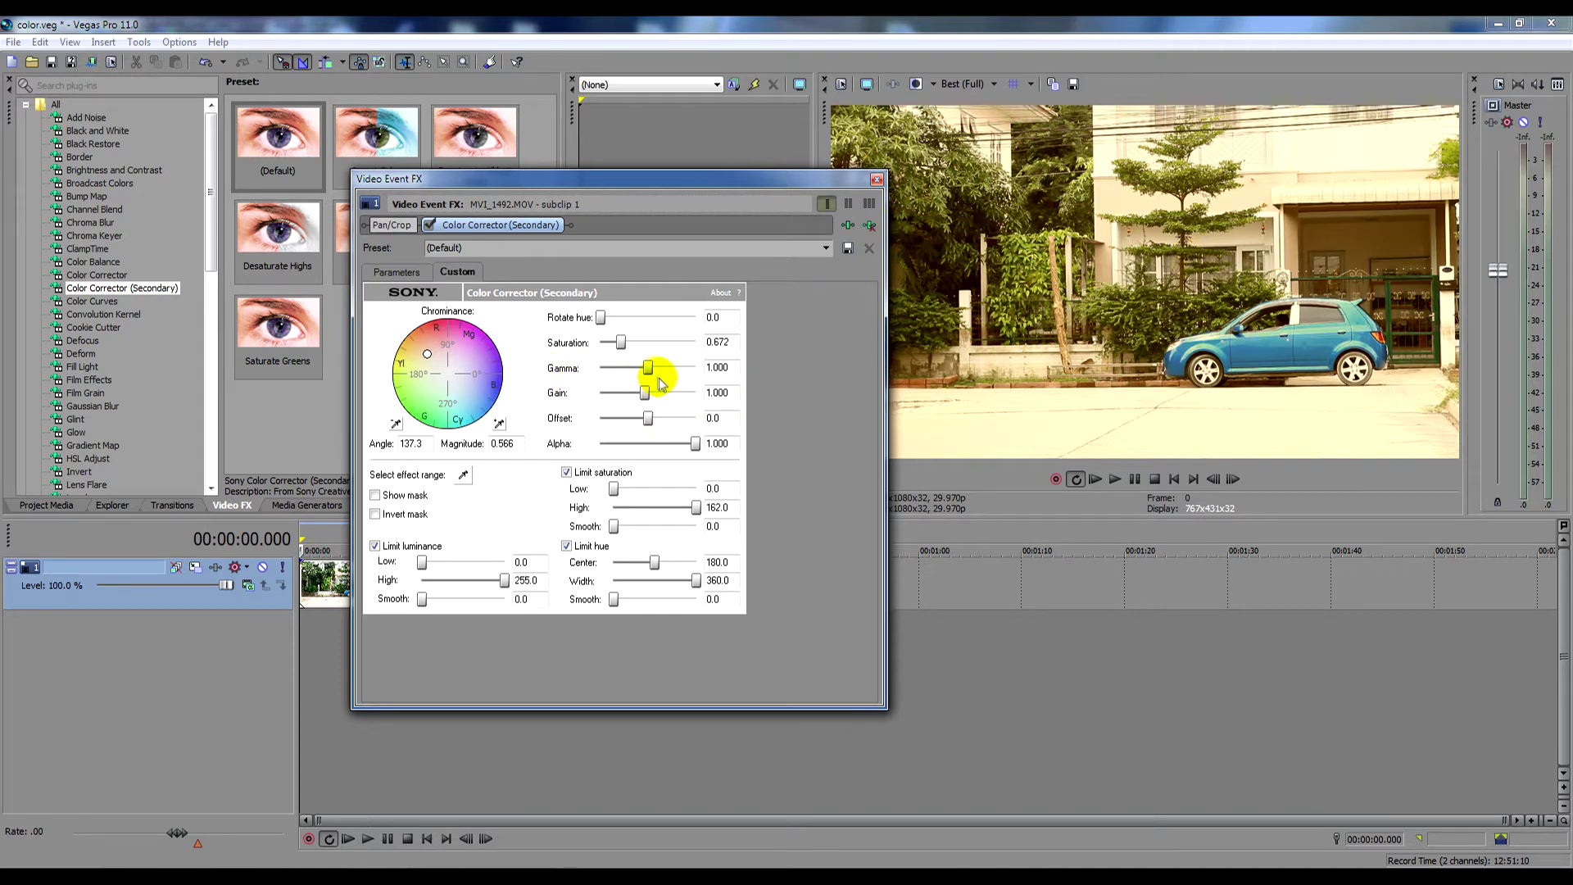
drag(647, 370, 663, 374)
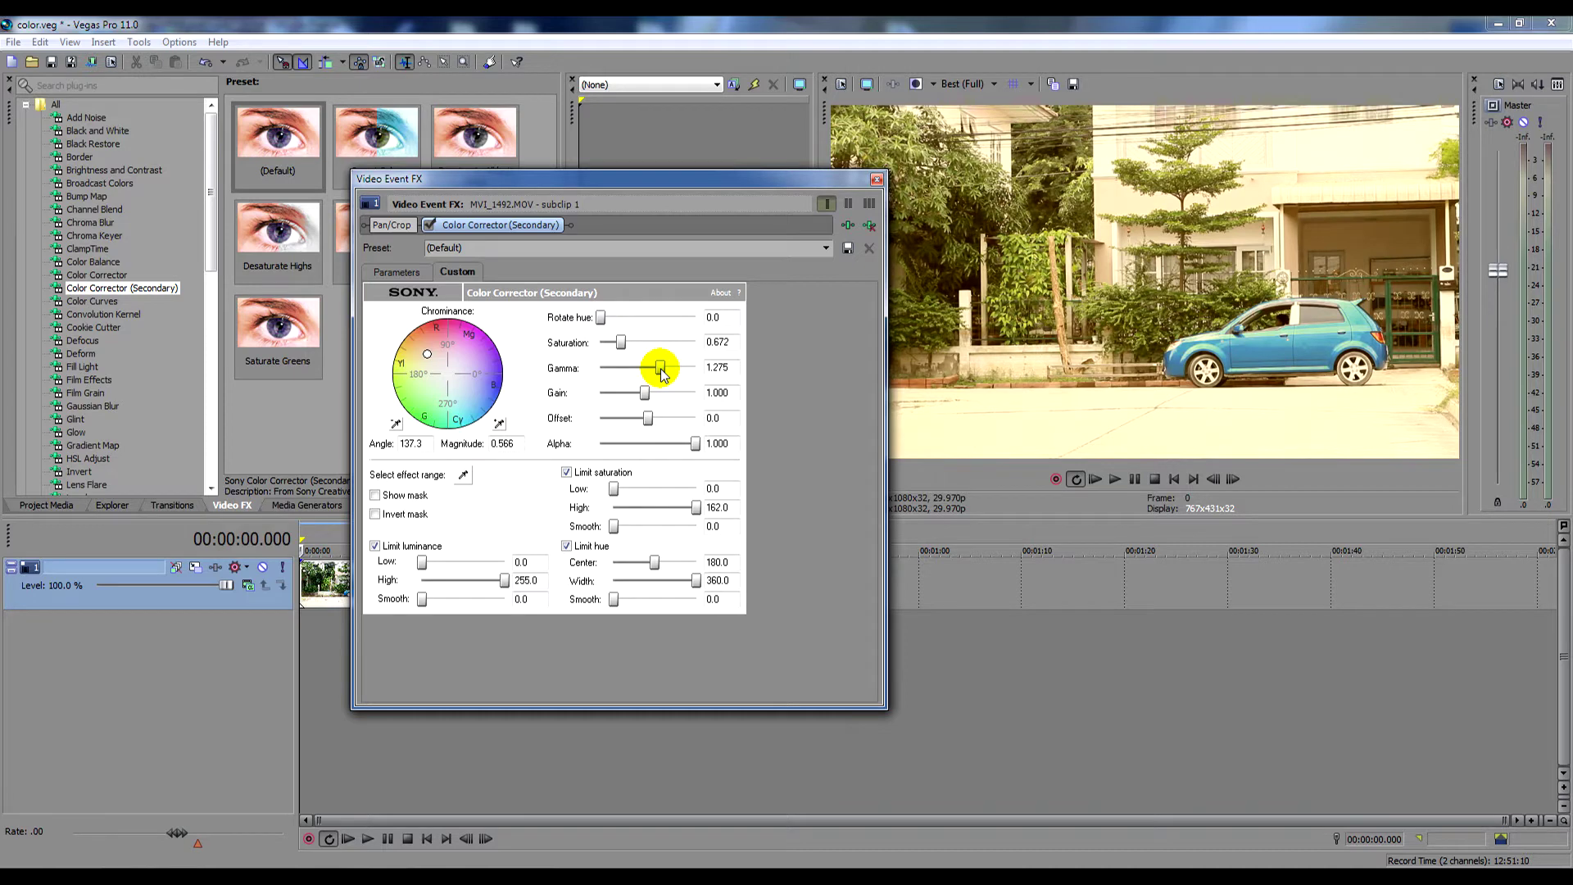
drag(663, 373, 666, 374)
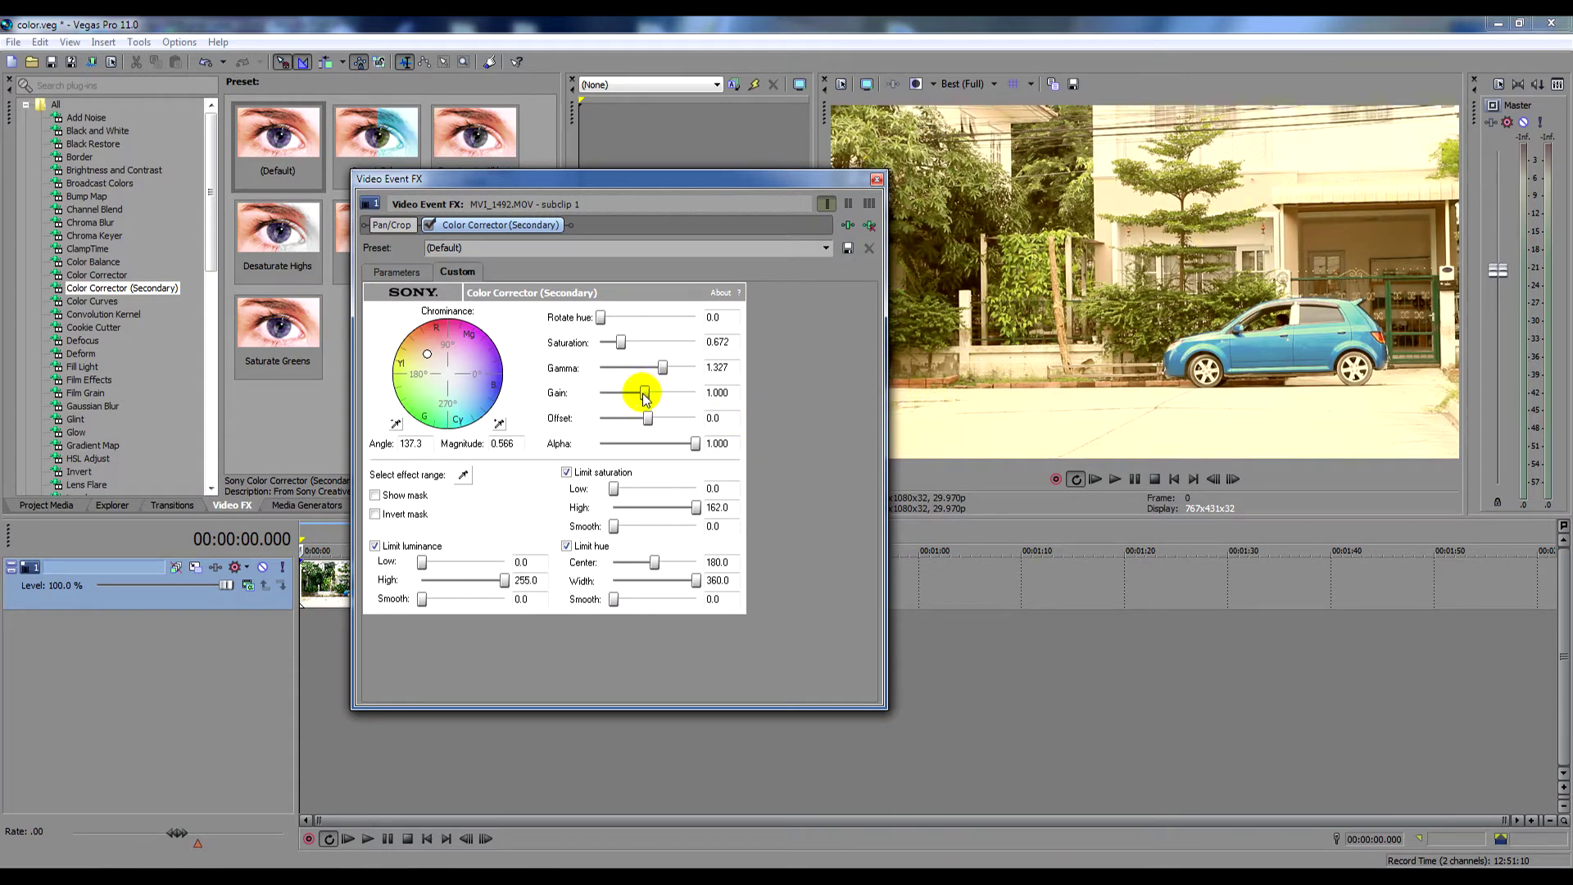
- Raise the gain to about 1.230 and lower the offset to about -39.5
drag(644, 396, 657, 401)
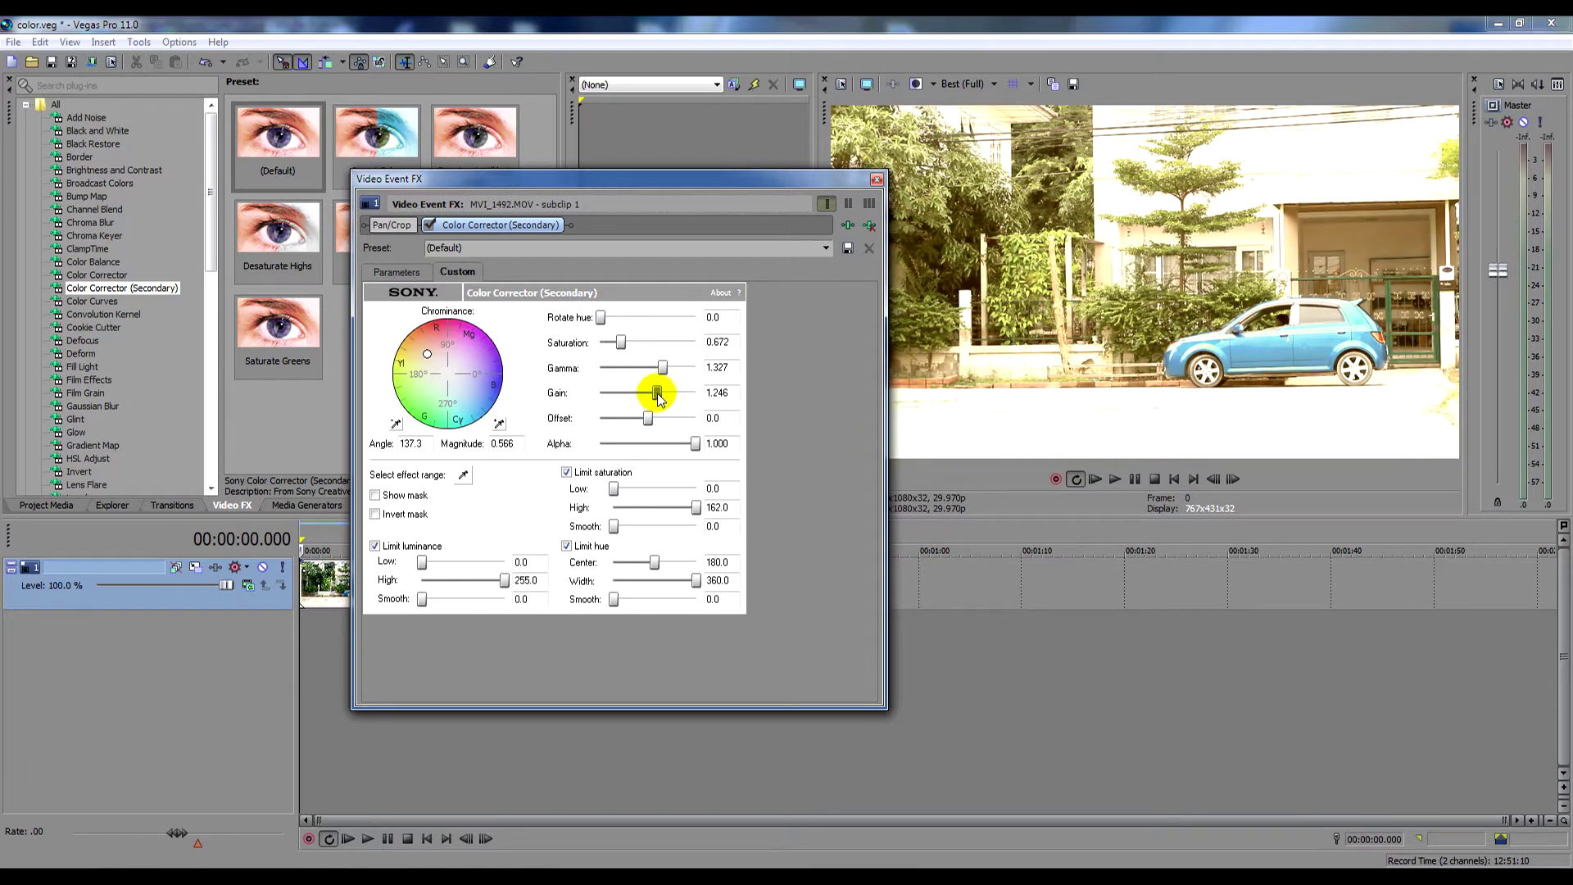
drag(657, 399, 660, 400)
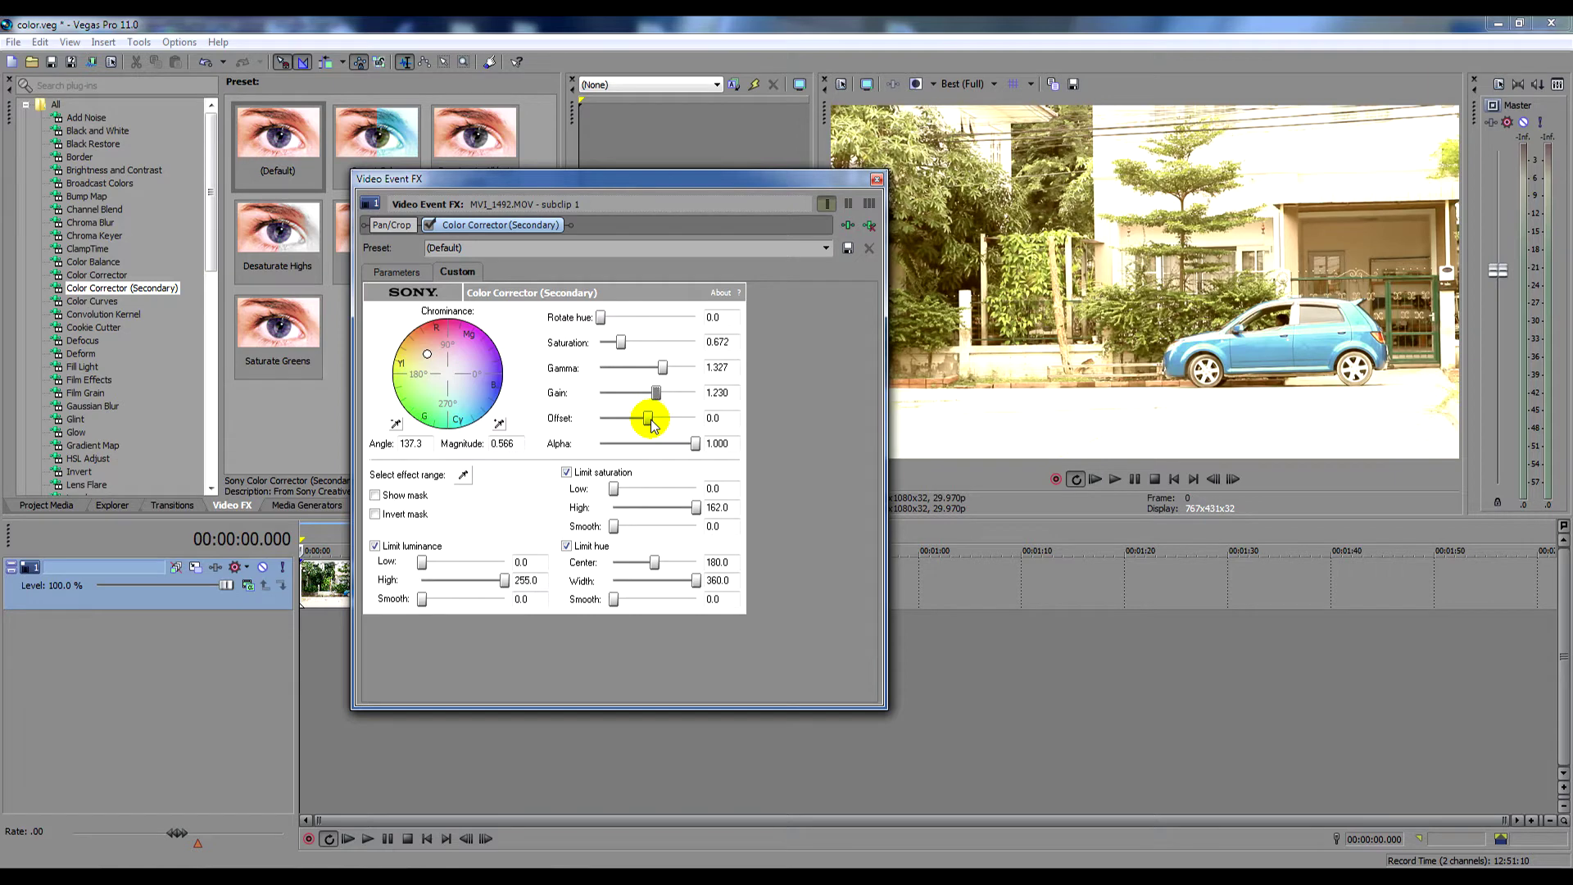
drag(649, 420, 644, 422)
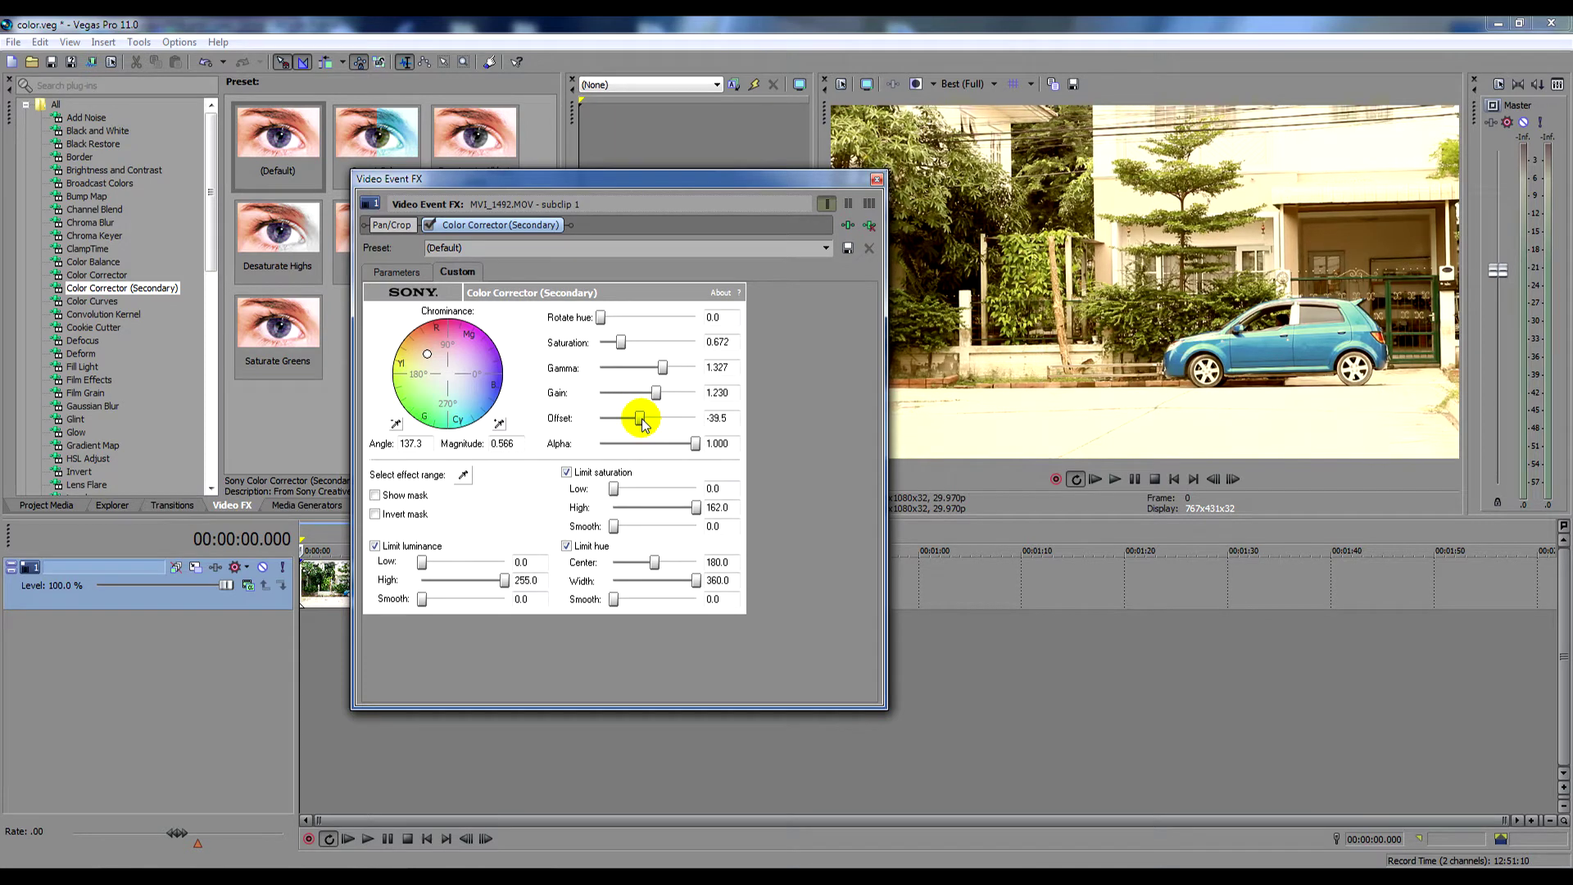
click(1073, 348)
click(1402, 373)
mouse_move(694, 444)
mouse_down()
mouse_move(594, 449)
mouse_move(720, 446)
mouse_up()
click(721, 526)
click(516, 561)
- Close the effect settings and apply the Color Curves effect's (Default) preset to the car clip
click(876, 180)
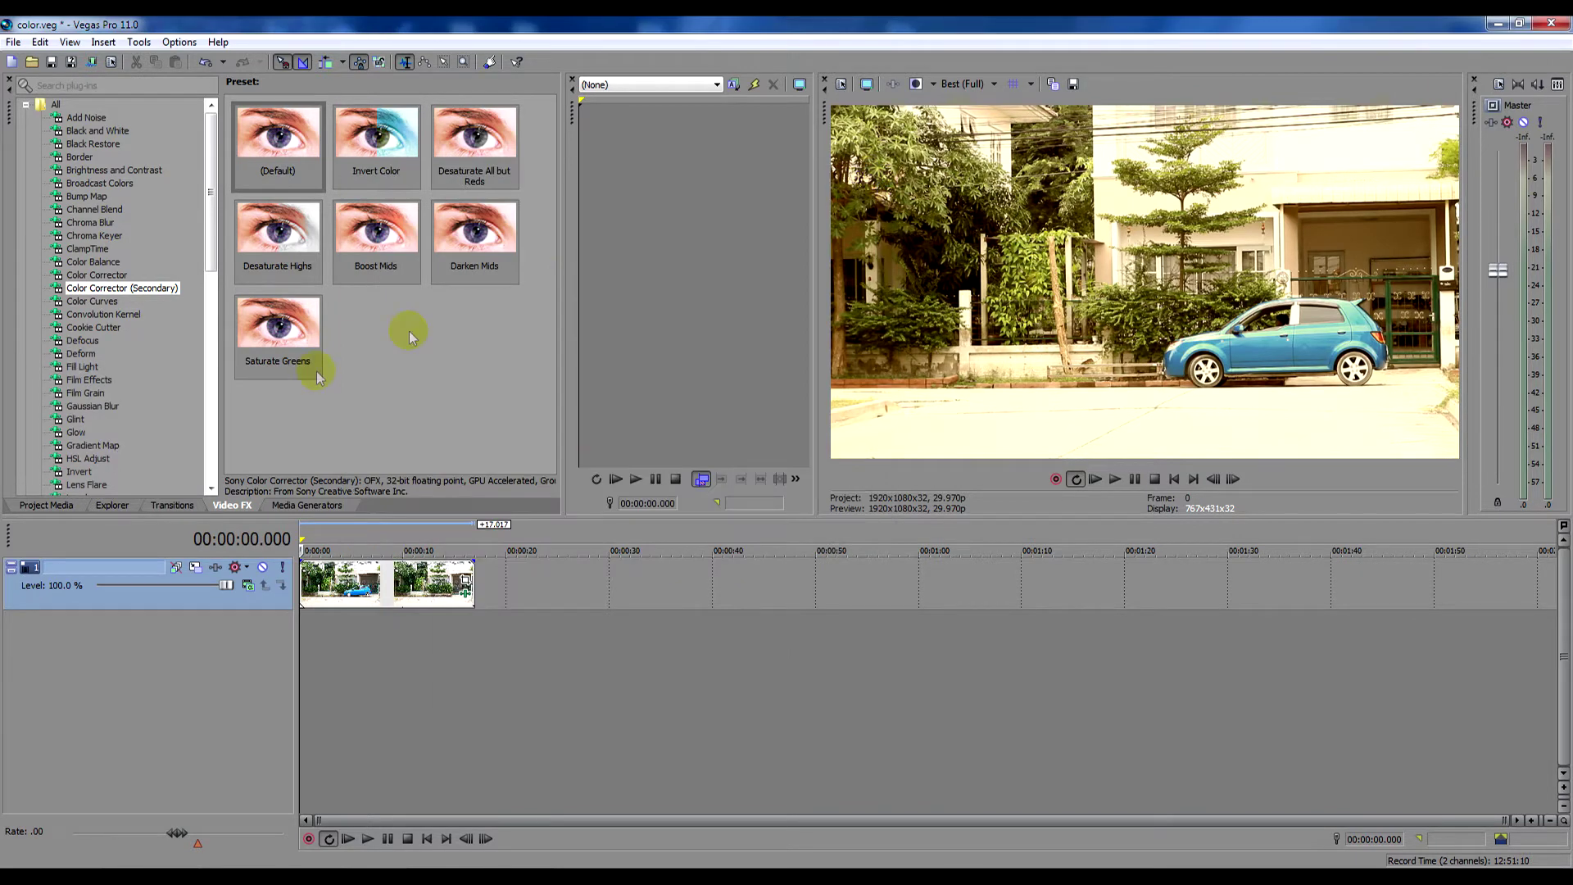
click(95, 301)
click(98, 303)
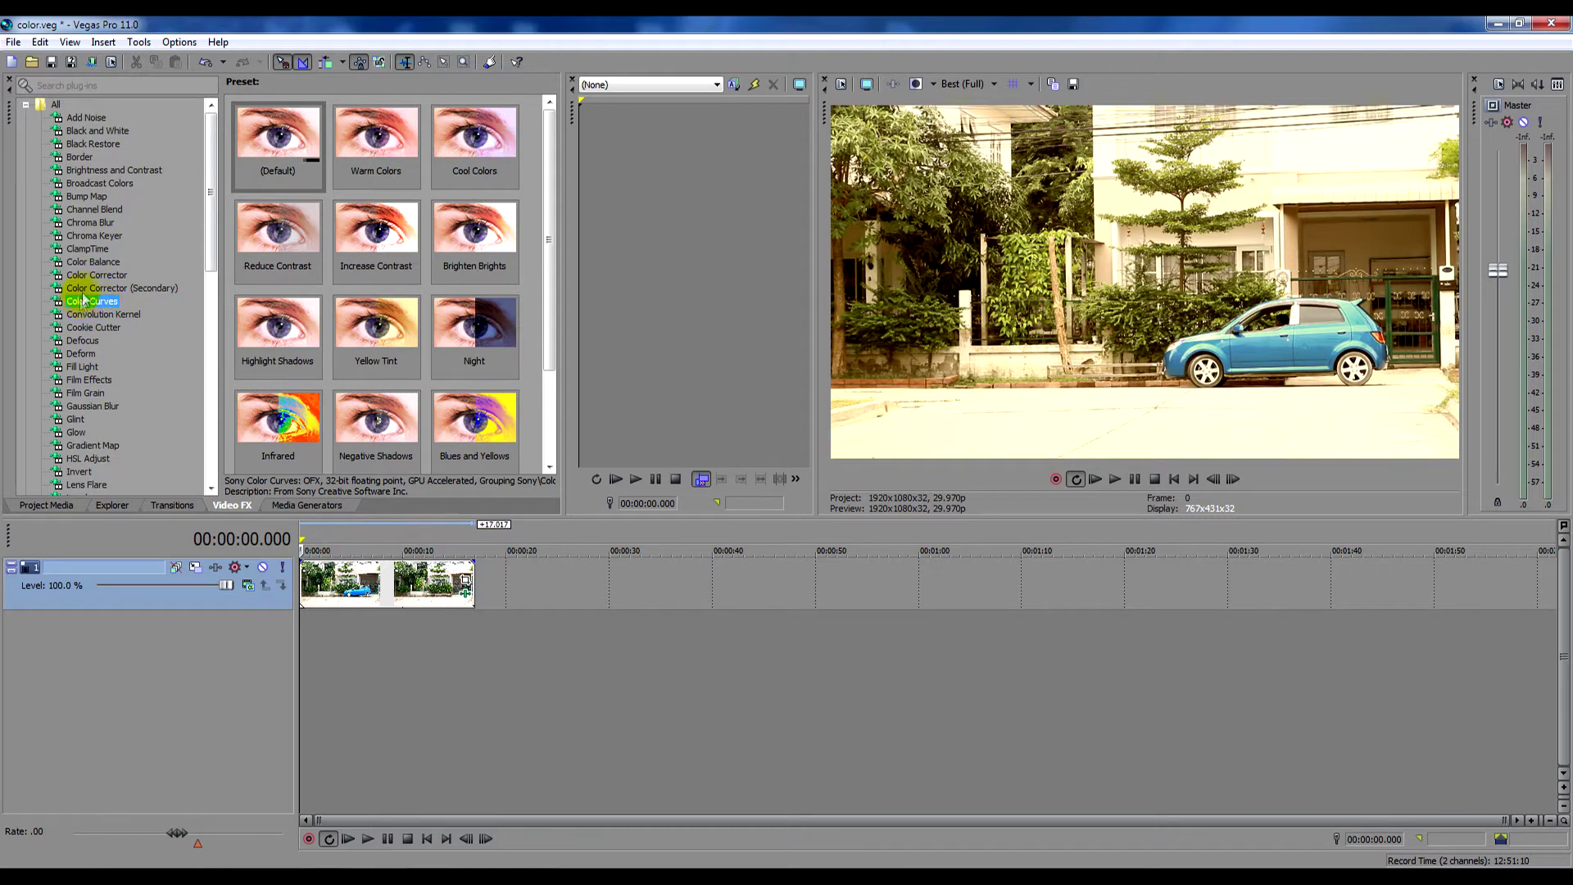
drag(279, 141, 402, 575)
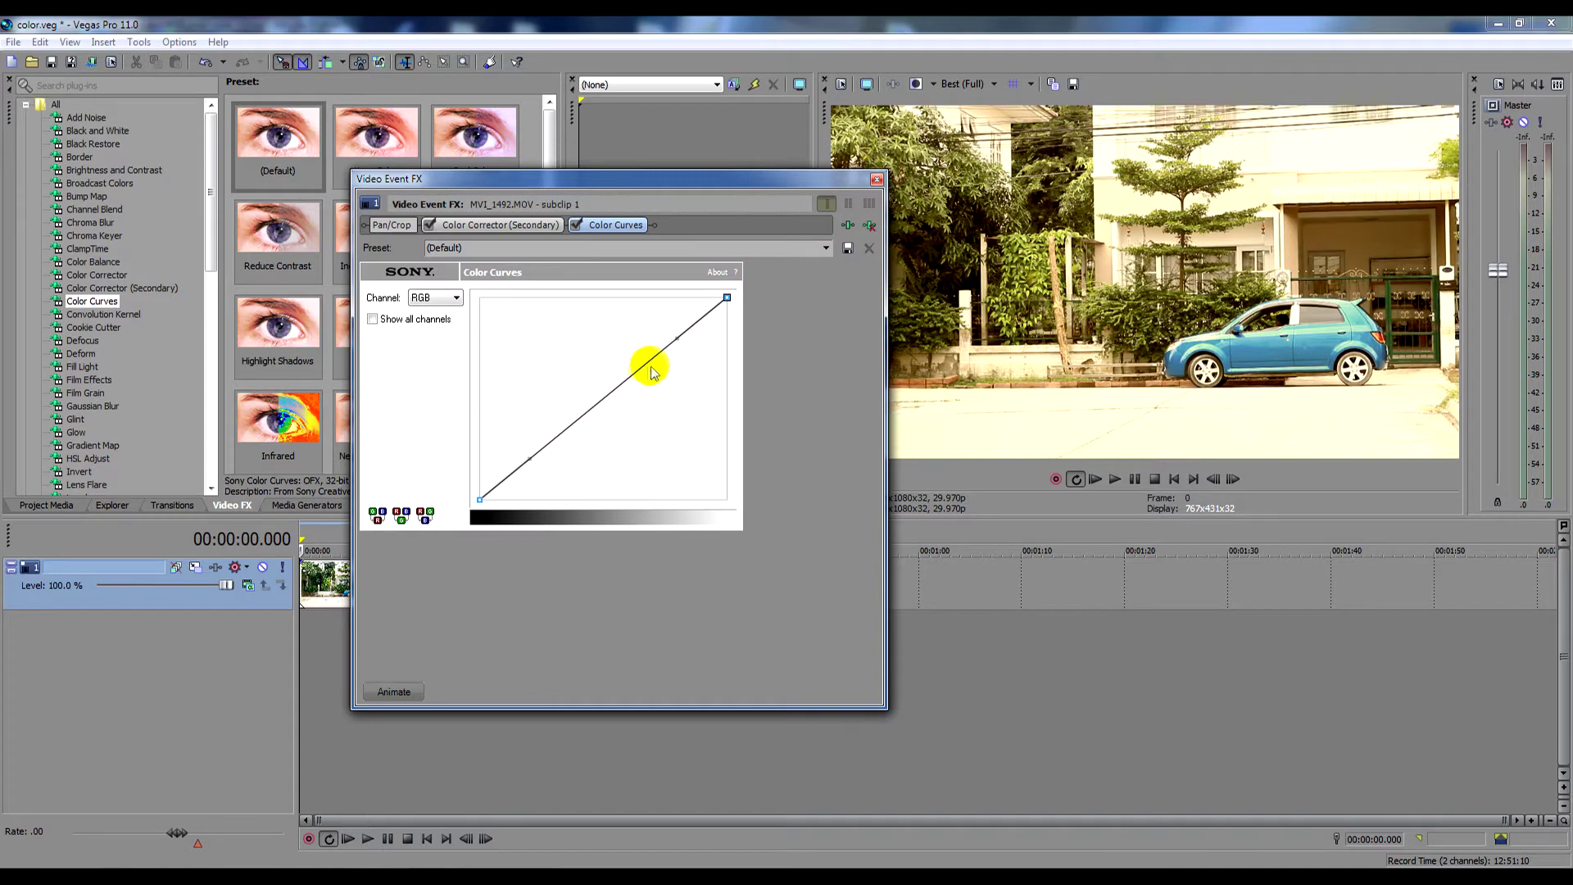
- Shape the RGB curve into a gentle S by raising the highlights and lowering the shadows, and close the effect settings
drag(675, 339, 625, 312)
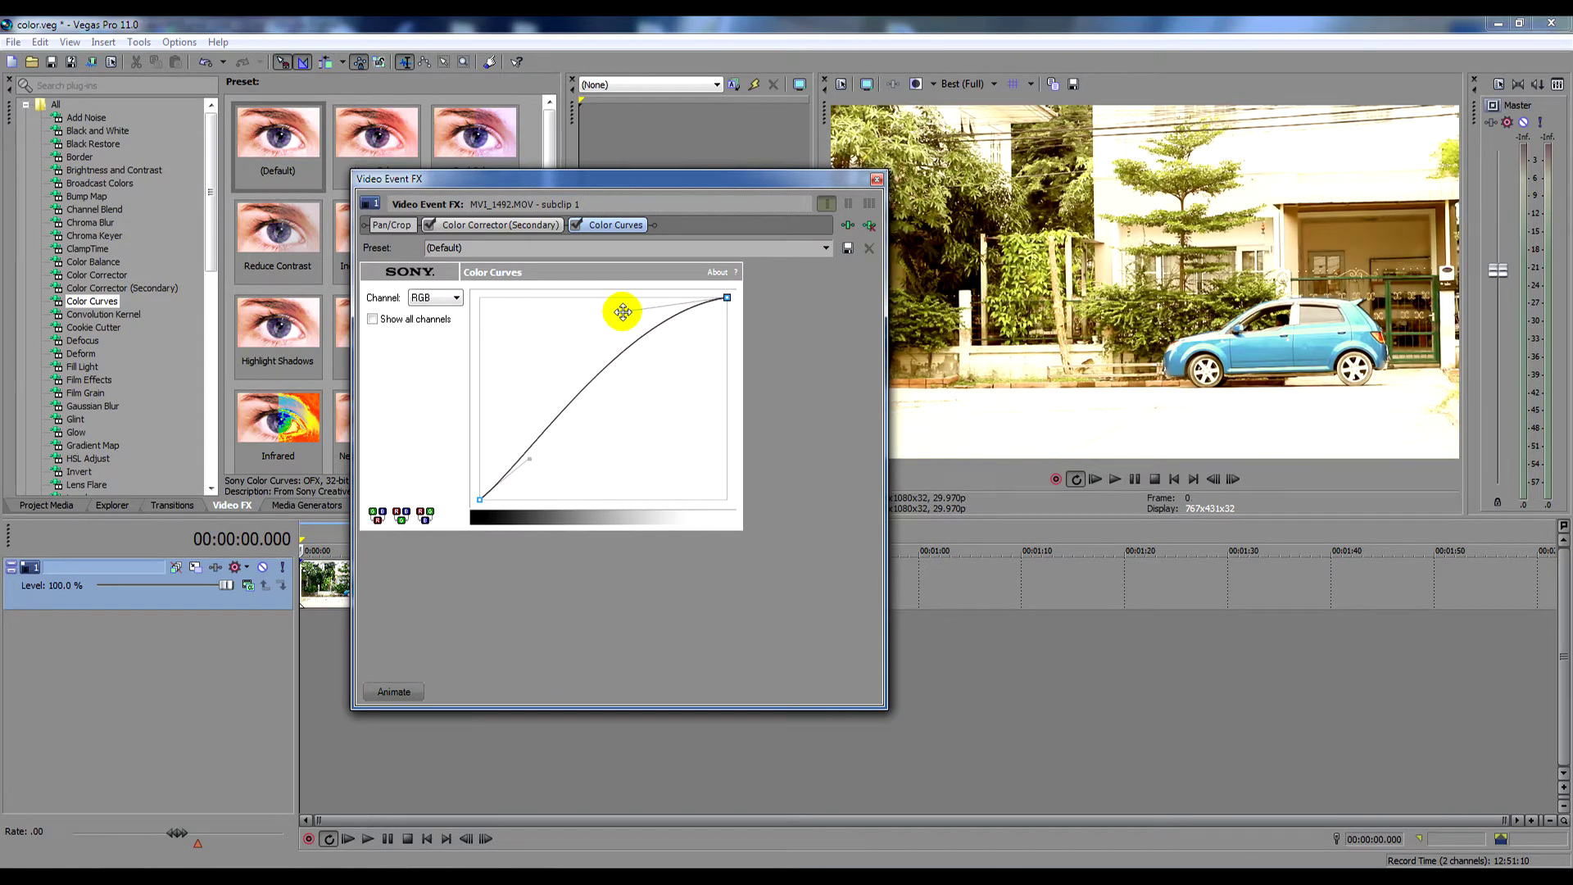
drag(529, 457, 557, 481)
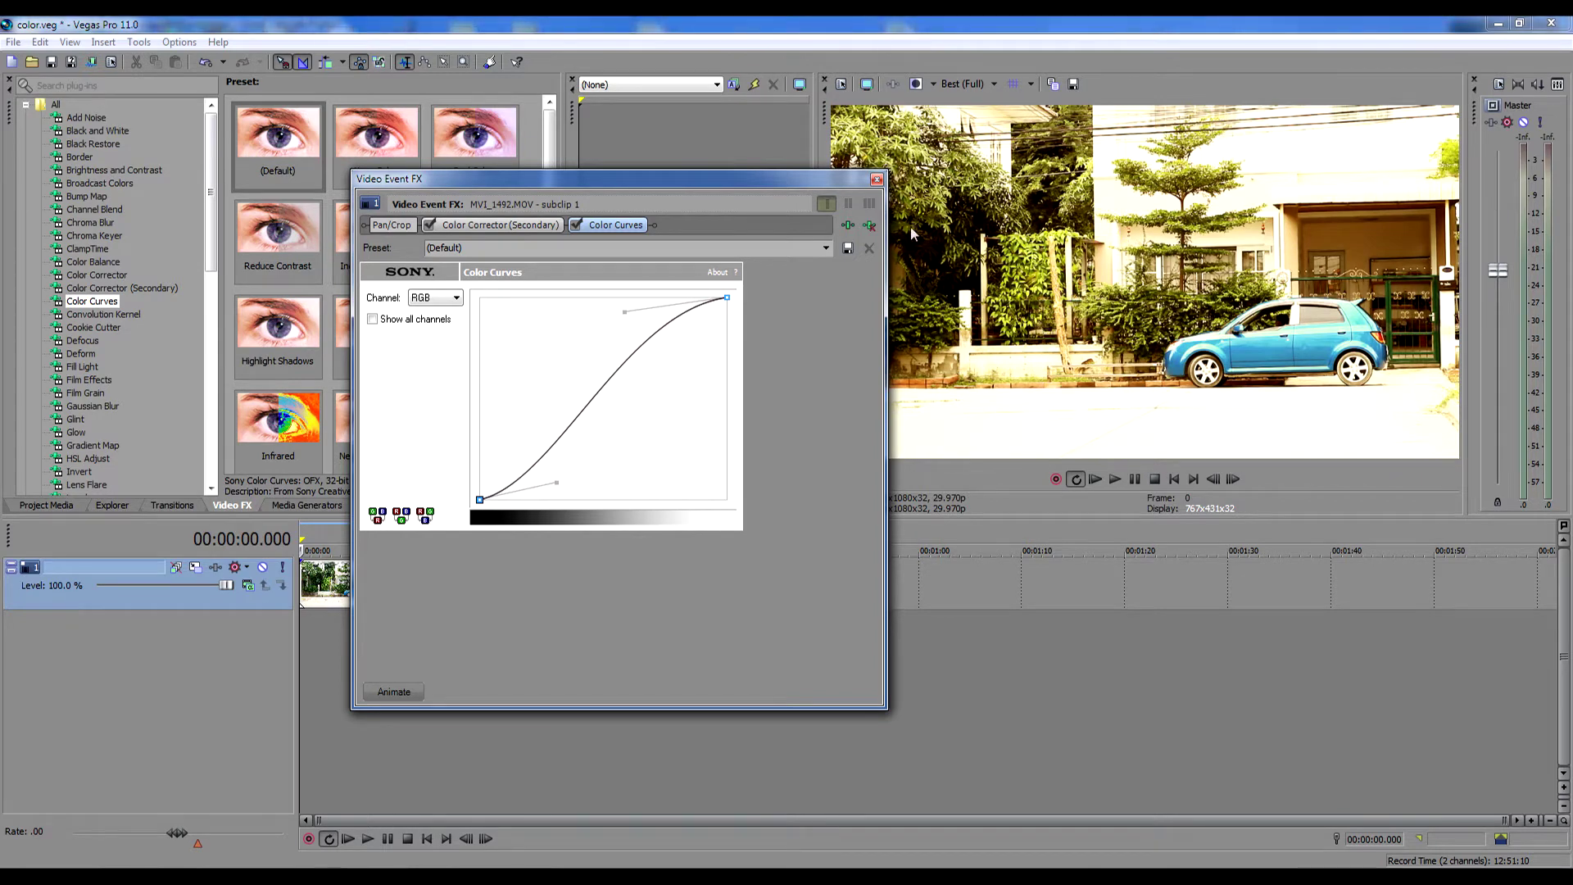
click(1154, 199)
click(877, 179)
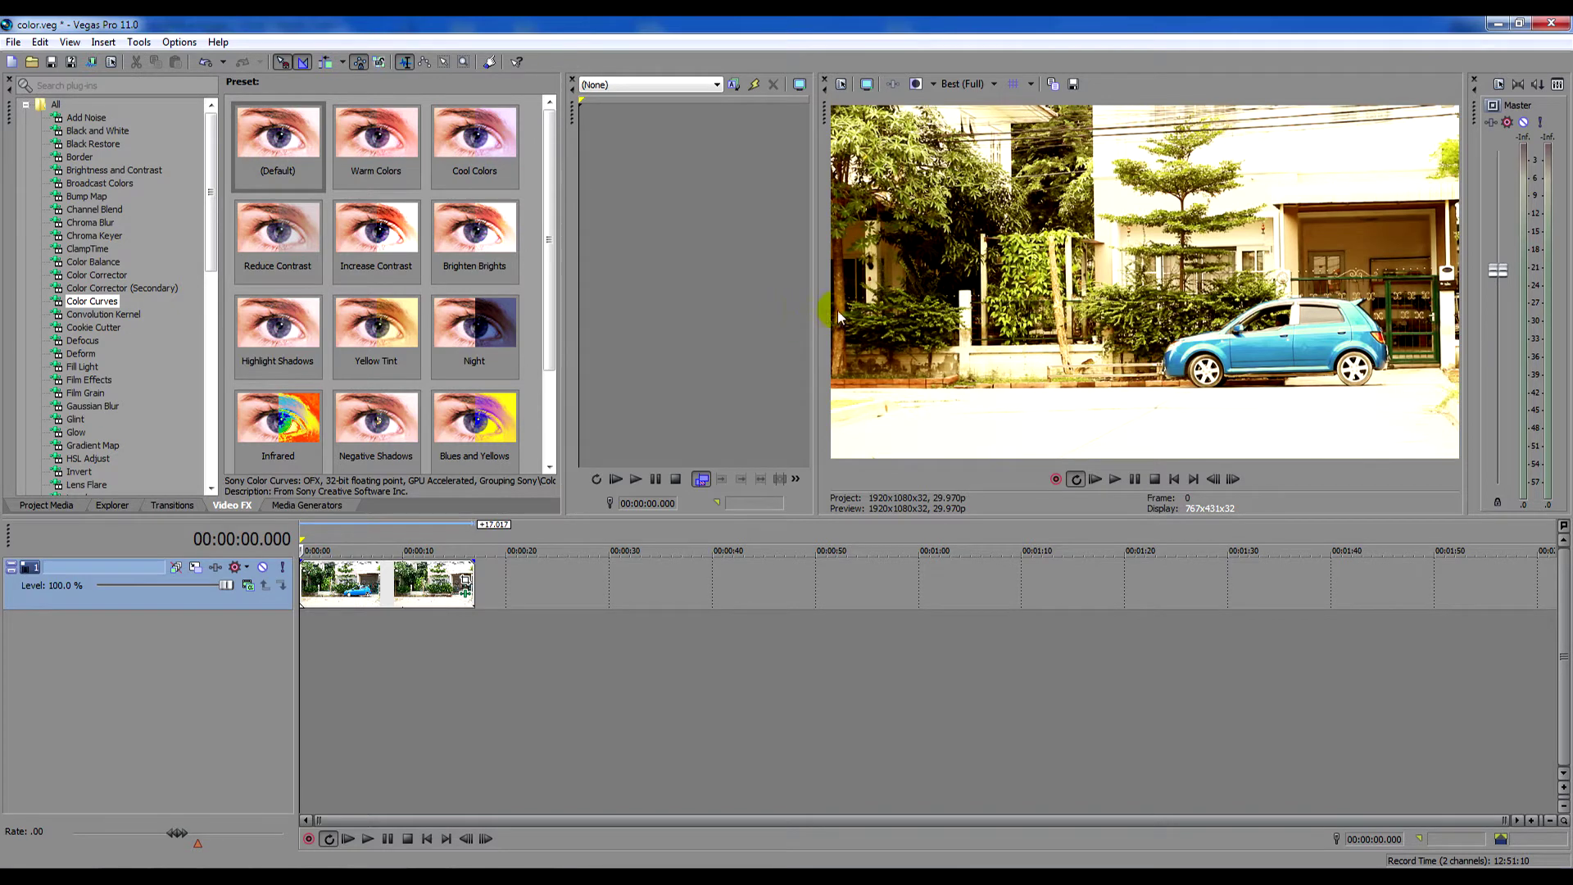
- Apply the Film Effects preset Reset to None to the clip and set its grain to about .156
click(76, 380)
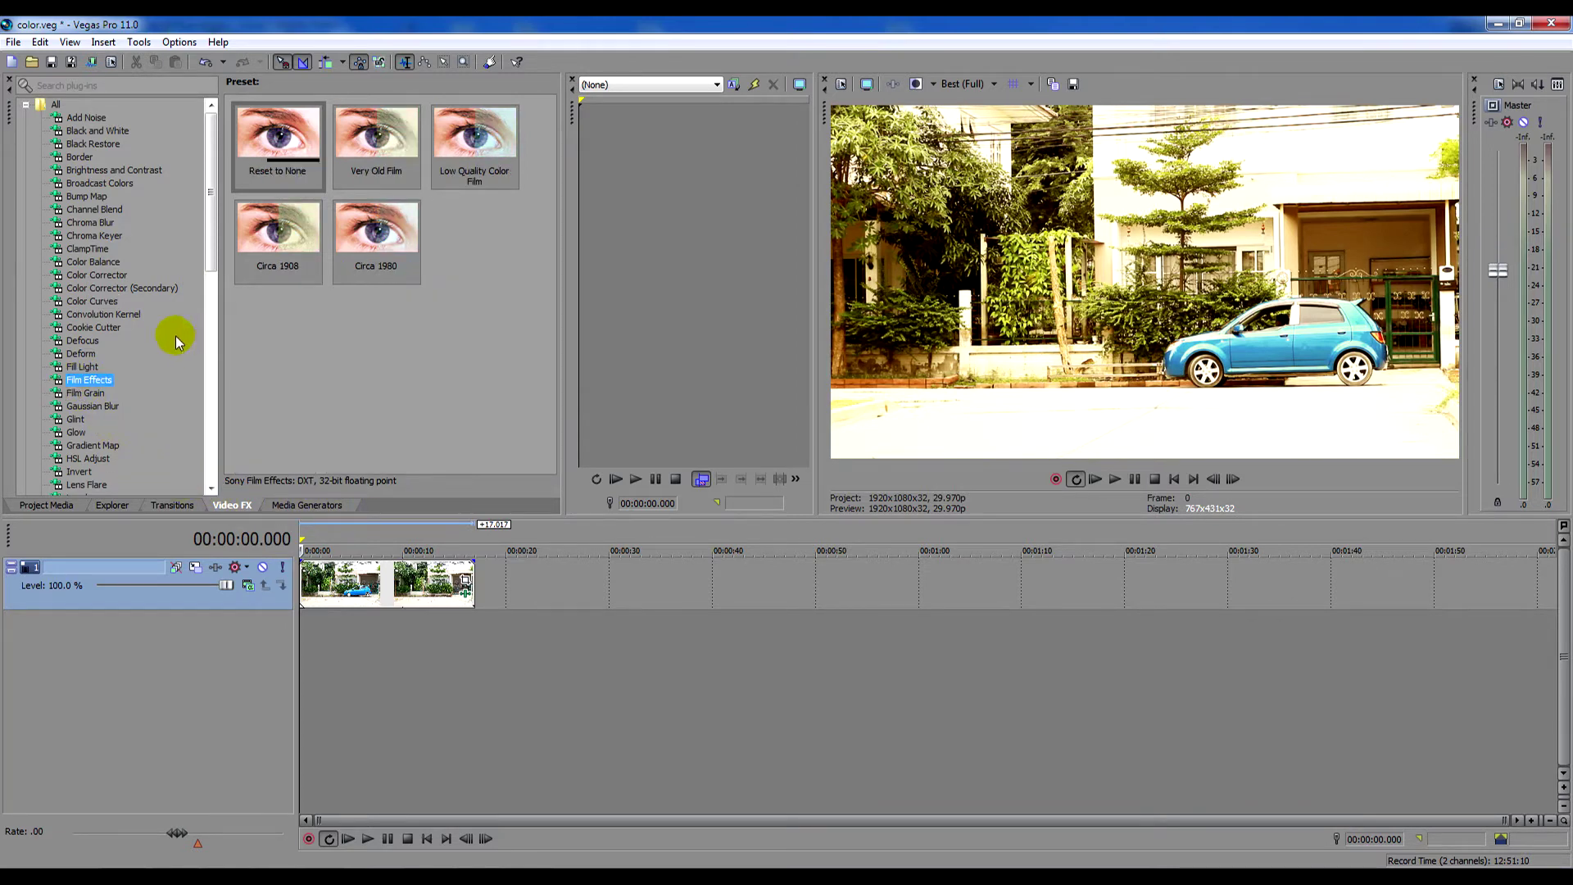
drag(281, 150, 408, 583)
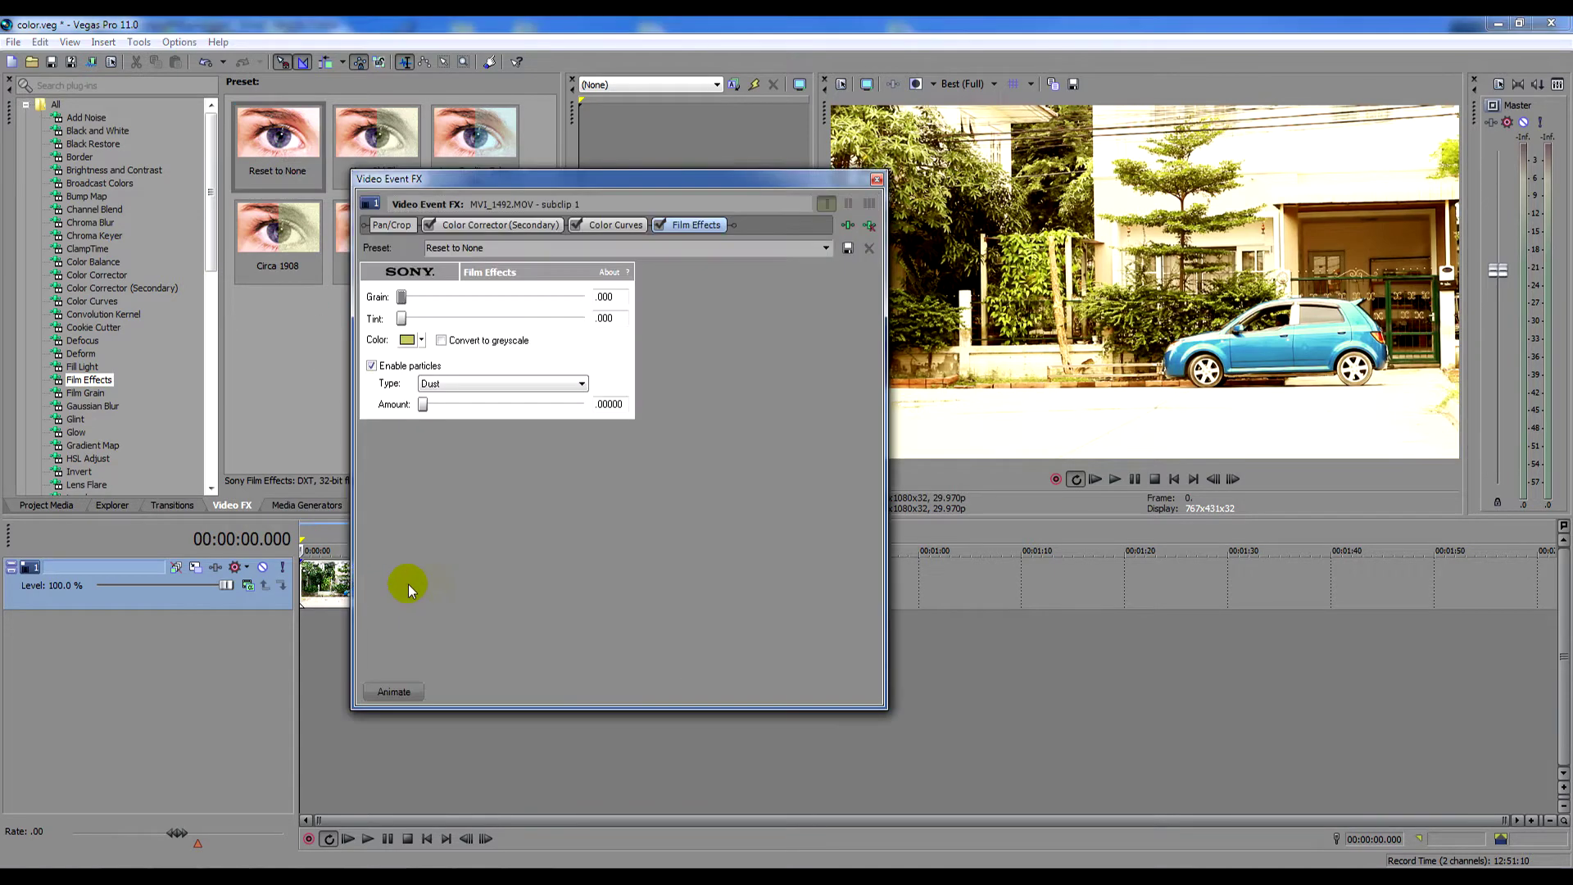
click(401, 297)
drag(411, 303, 425, 308)
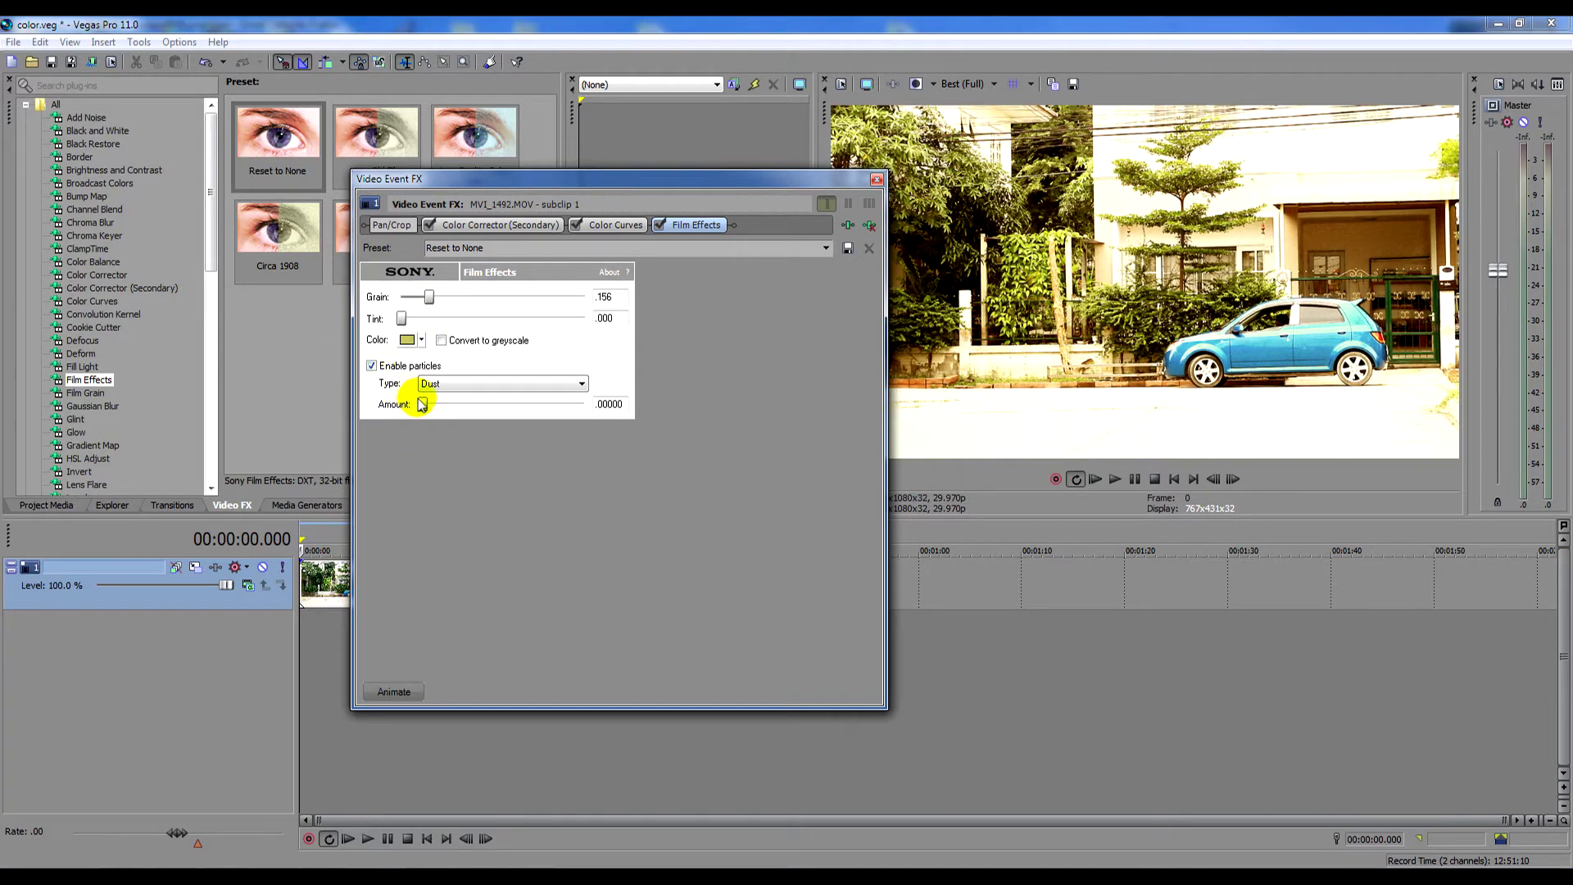
- Set the Film Effects particle type to Scratches with an amount of about 12.18
drag(422, 406, 239, 401)
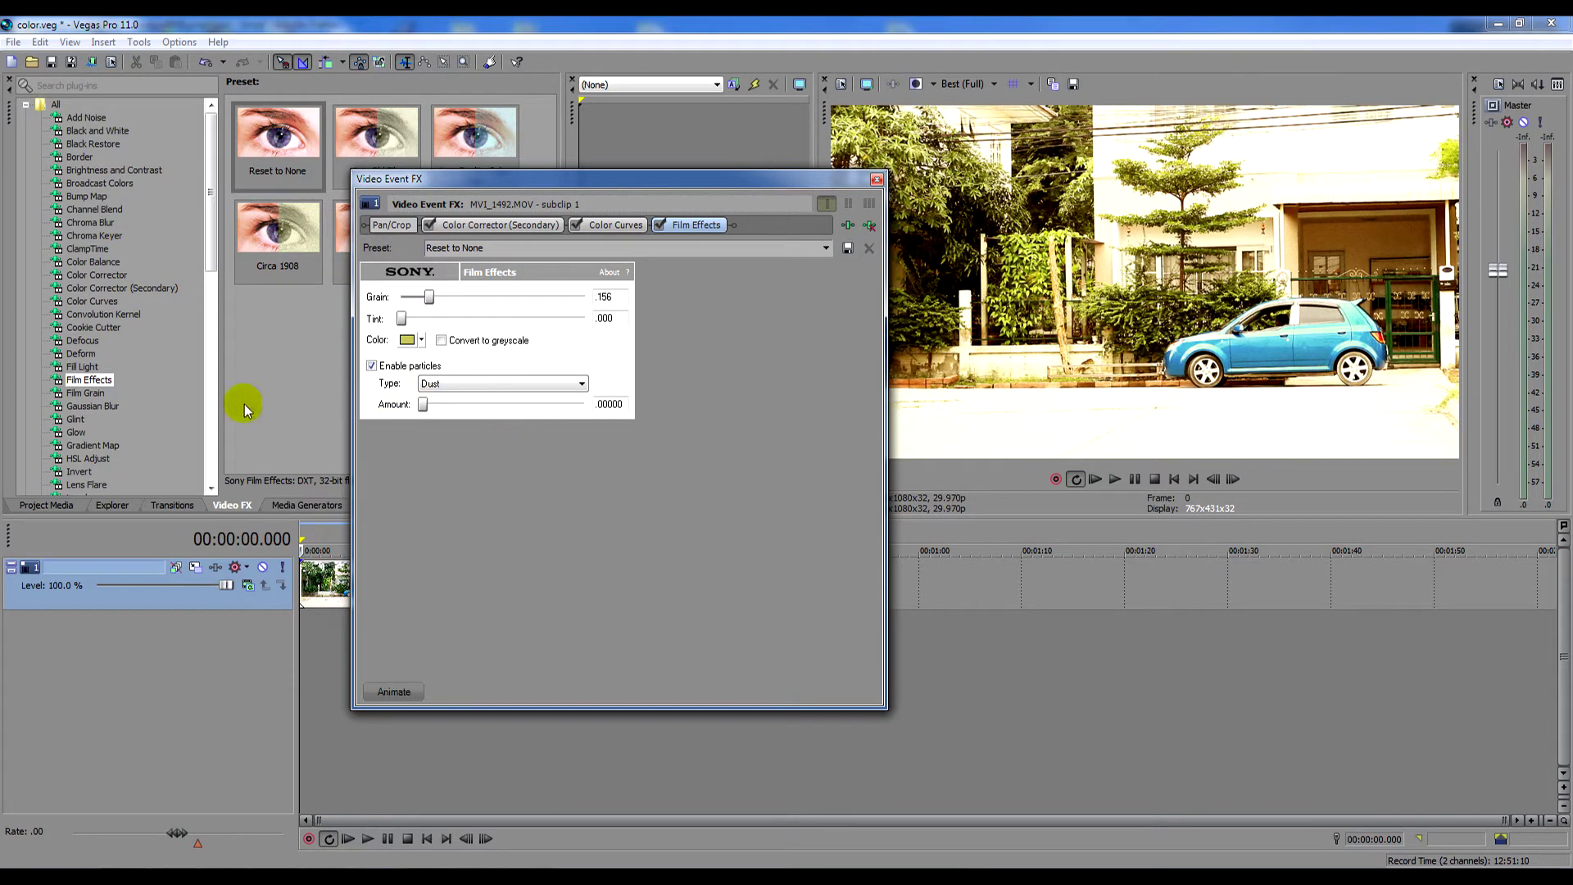
click(449, 385)
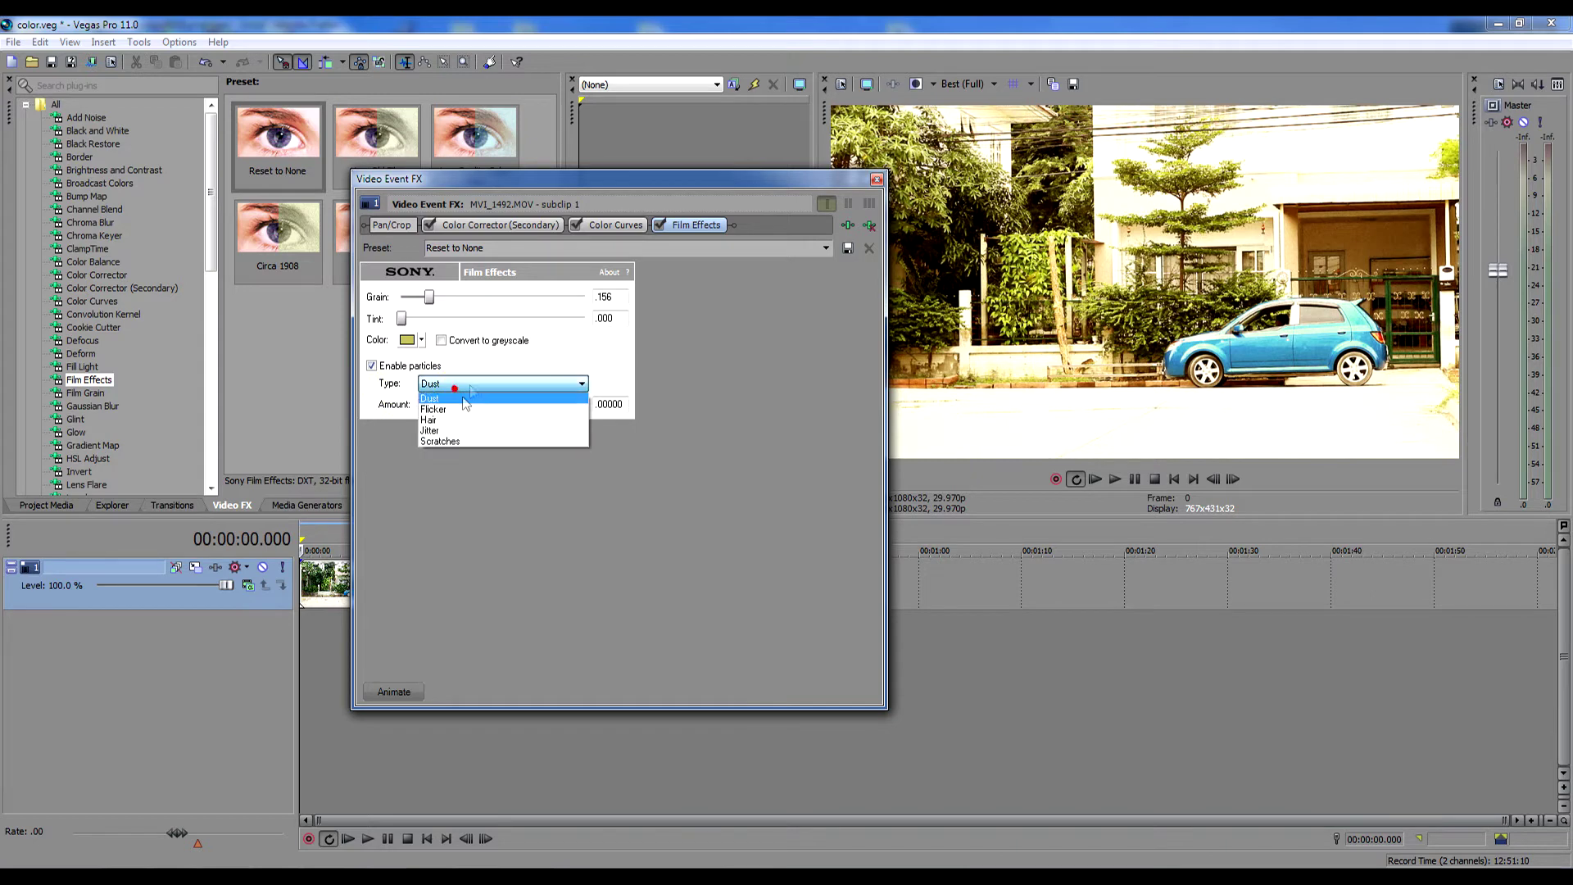
click(445, 444)
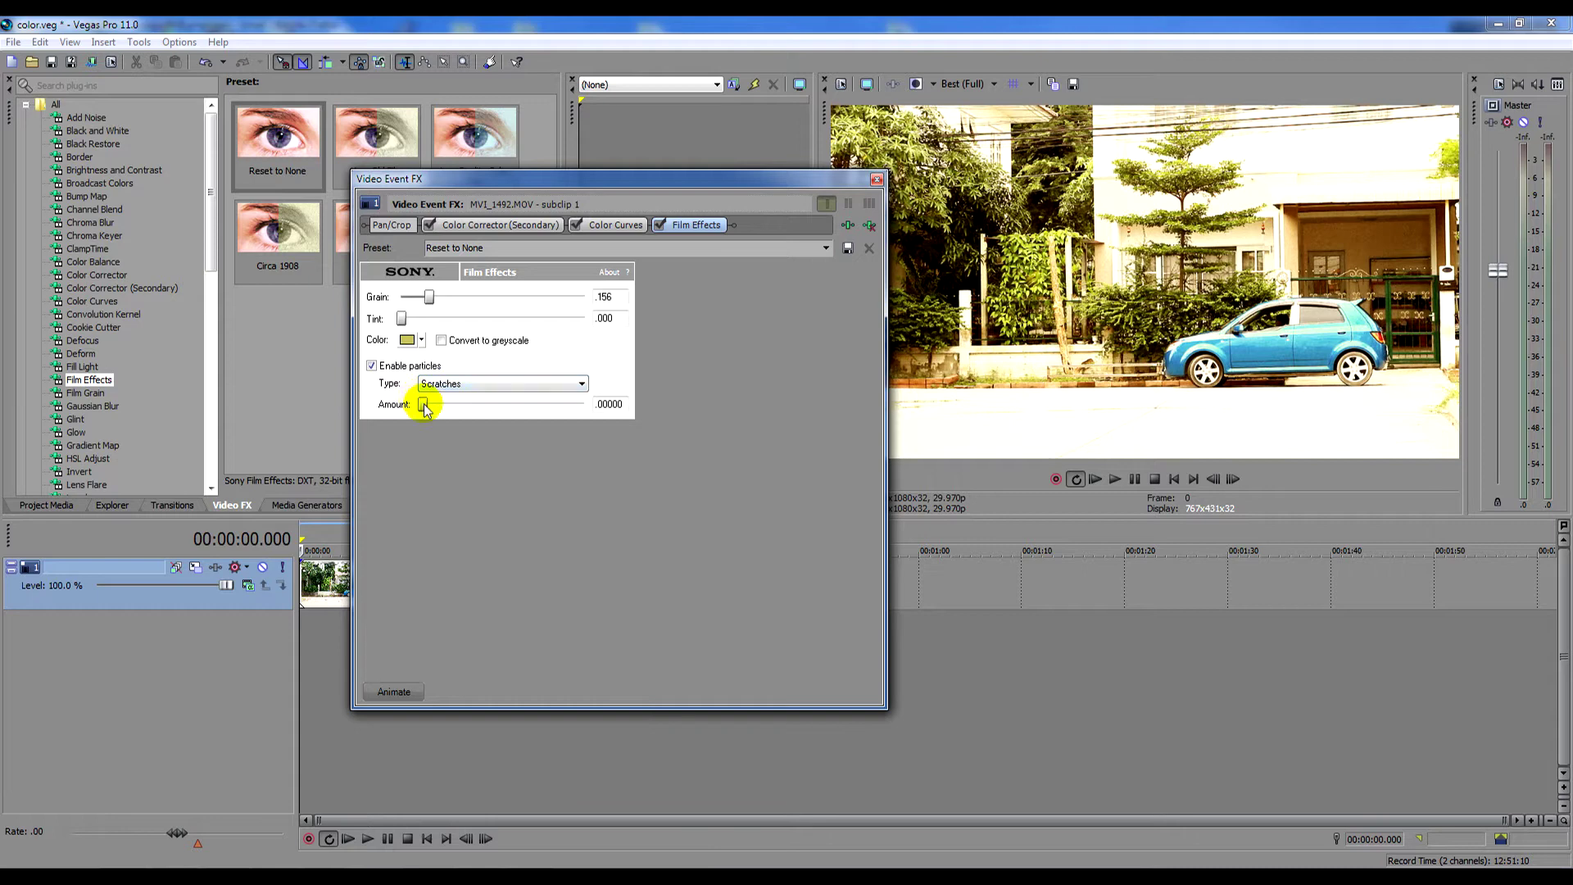
drag(423, 404, 480, 412)
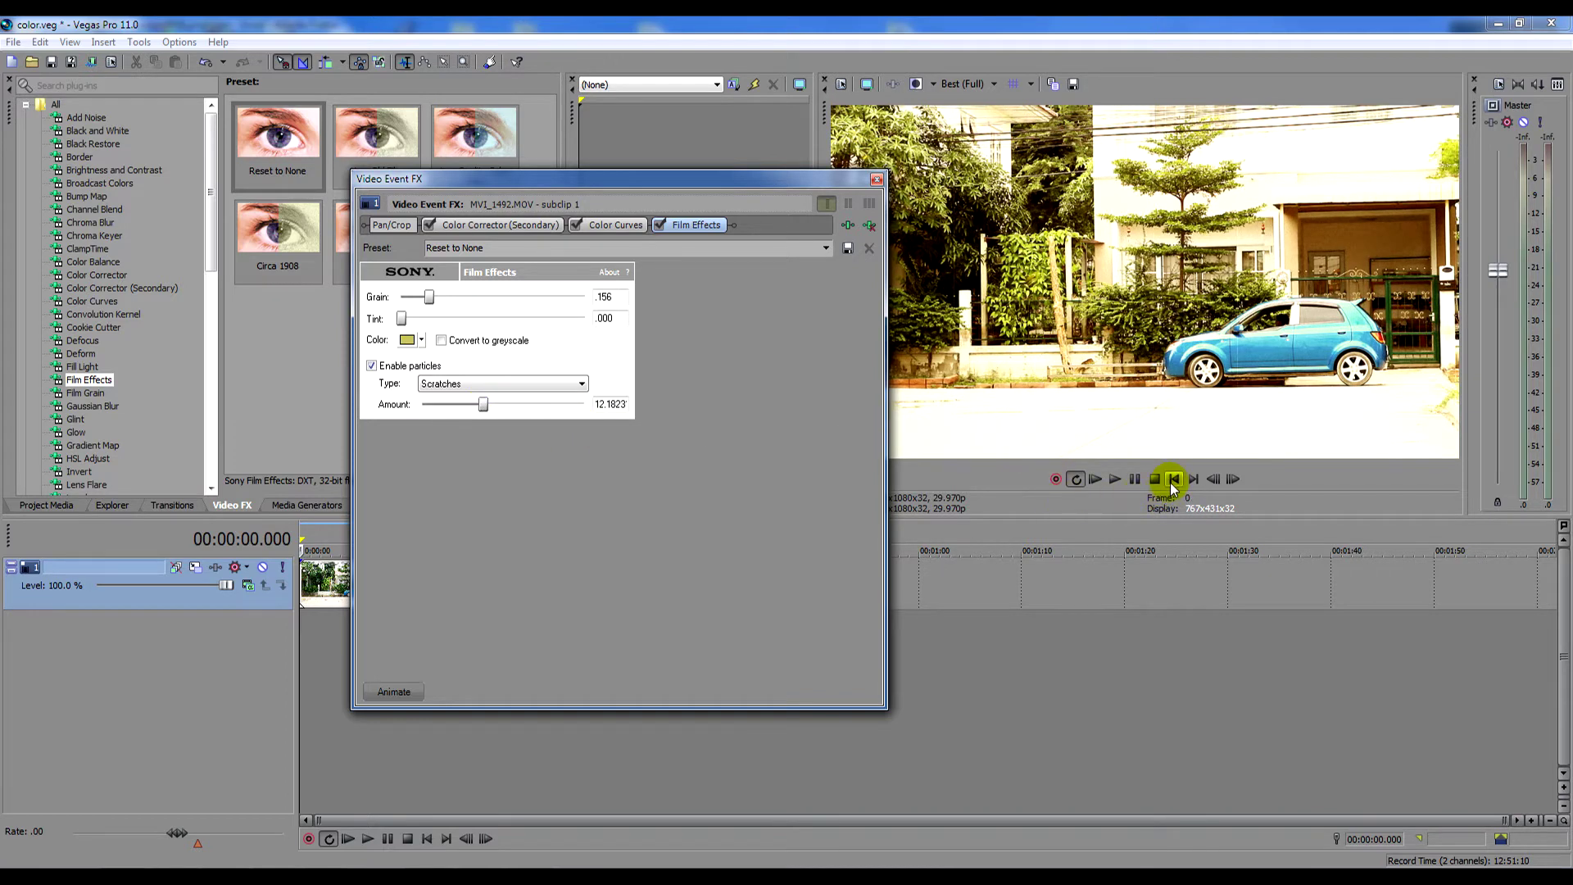
- Play the clip to check the grain and scratches, stop playback, and close the effect settings
click(1114, 480)
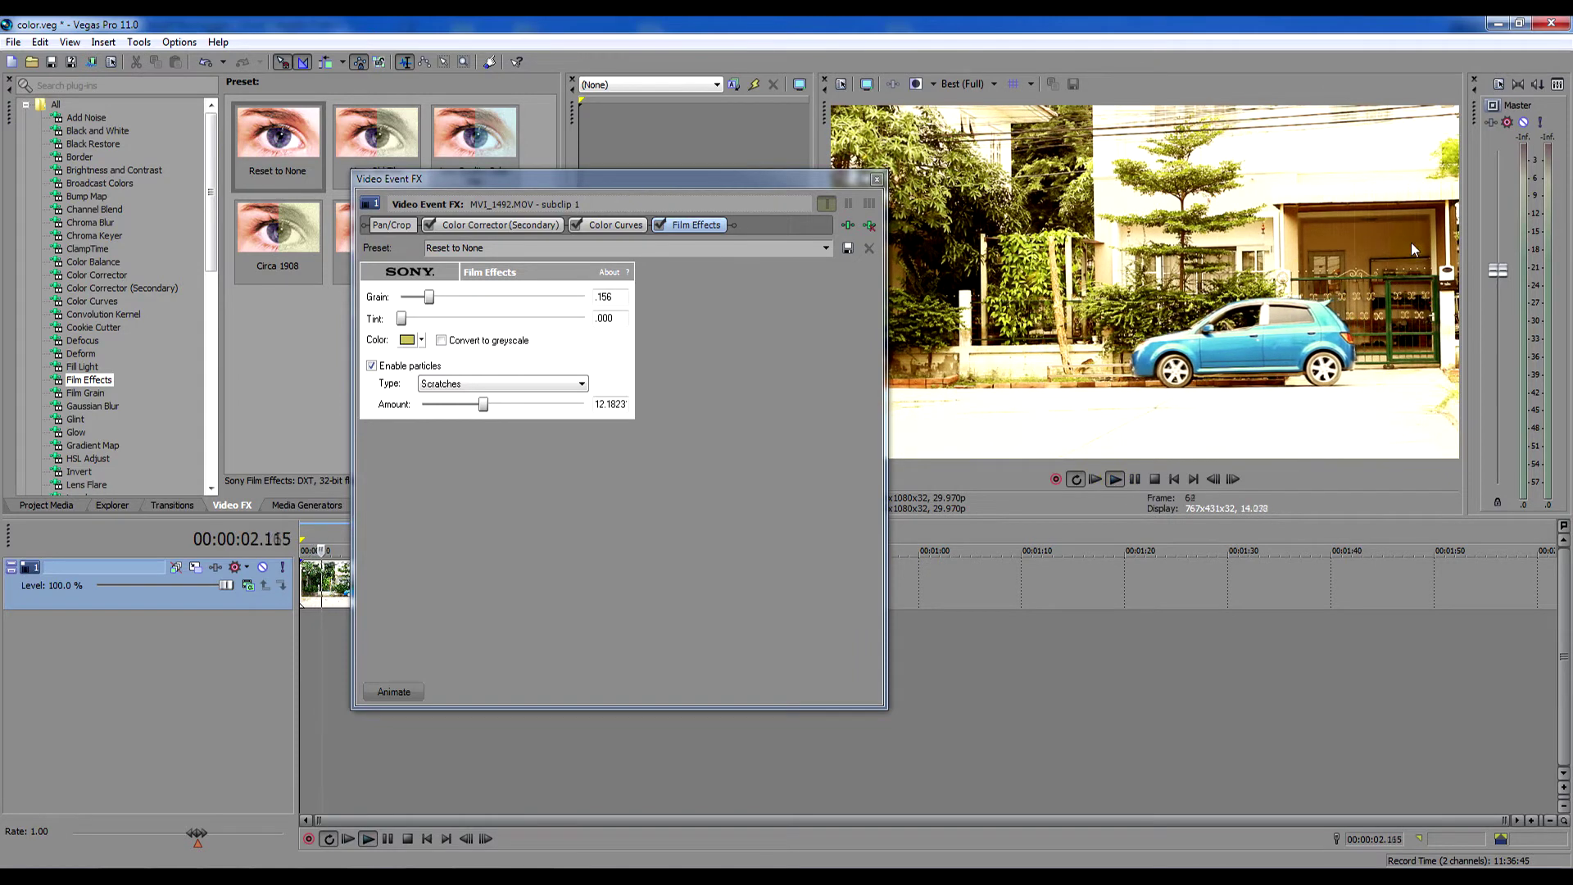
click(1155, 480)
click(877, 180)
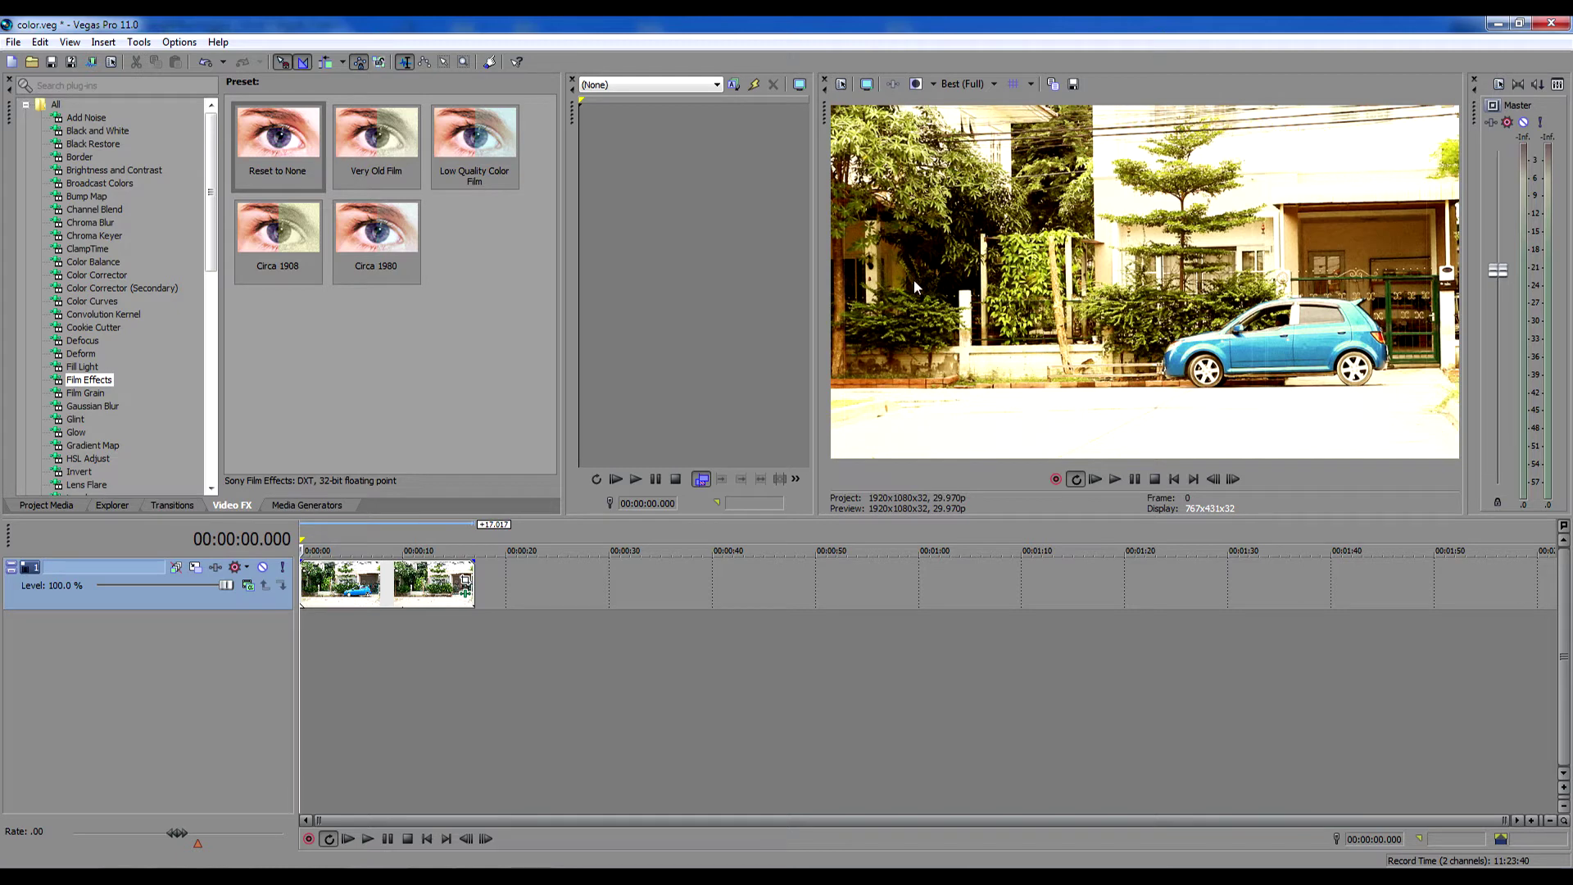
- Apply the Soft Contrast effect's Soft Moderate Contrast preset to the clip
drag(210, 238, 211, 448)
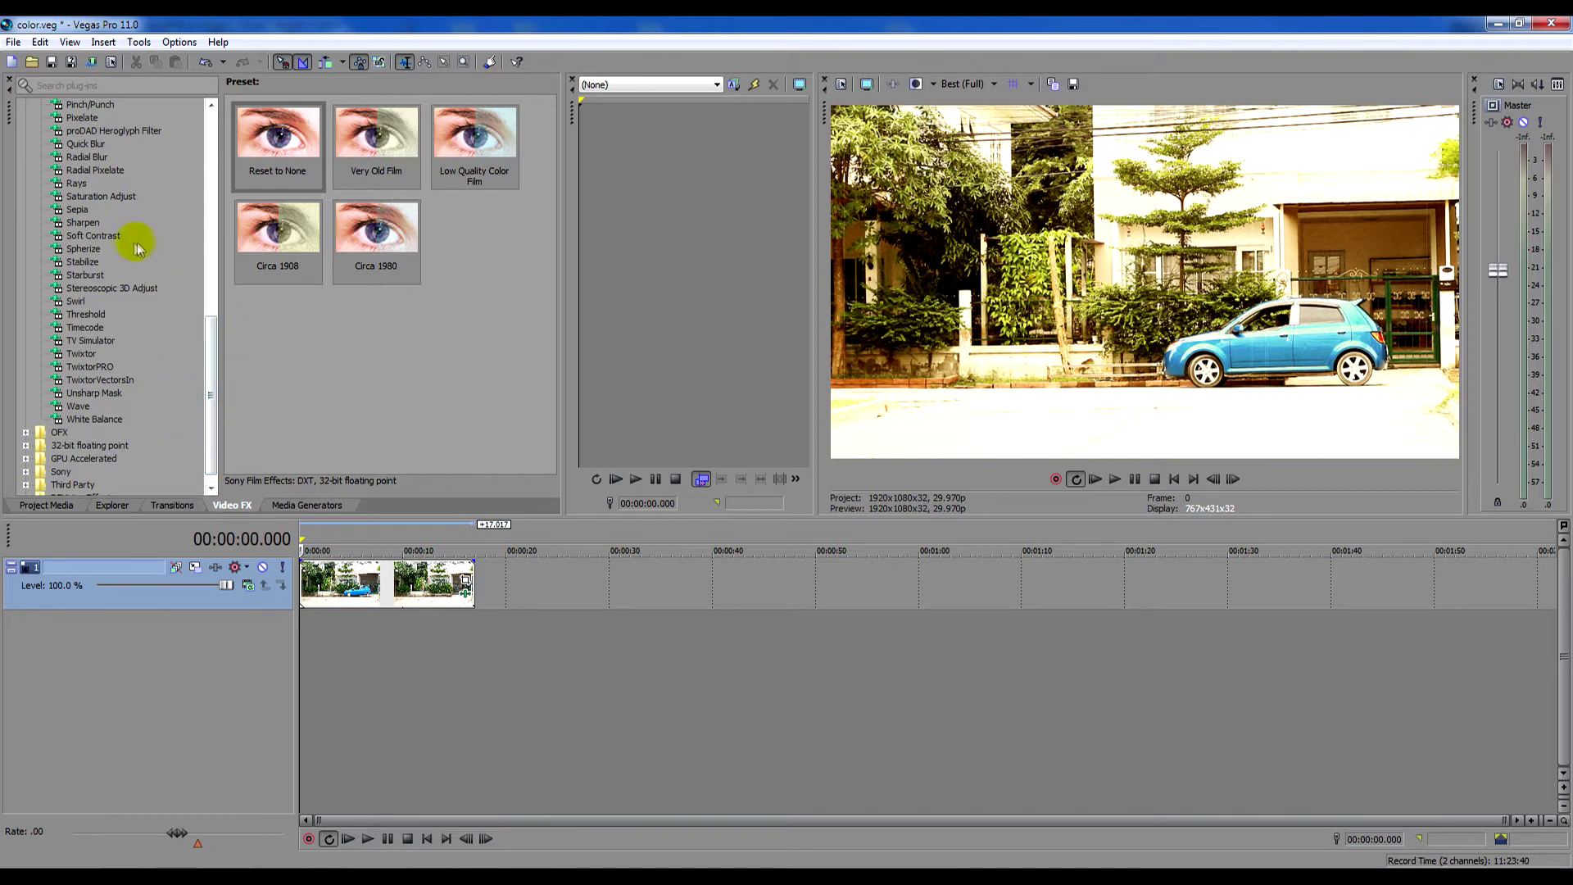
click(85, 237)
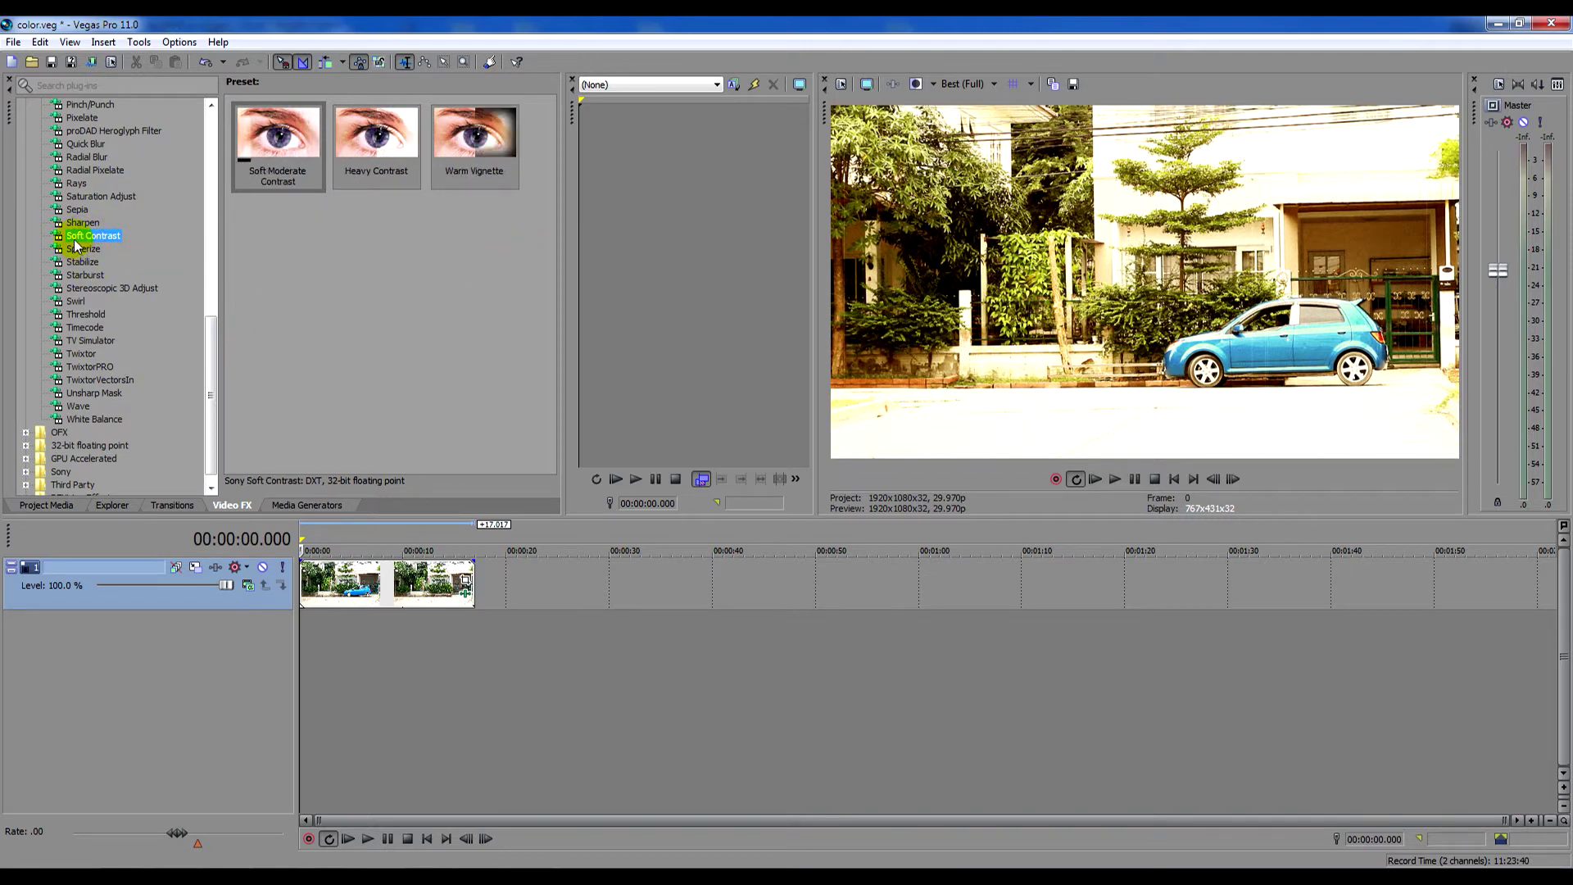
click(273, 131)
click(272, 130)
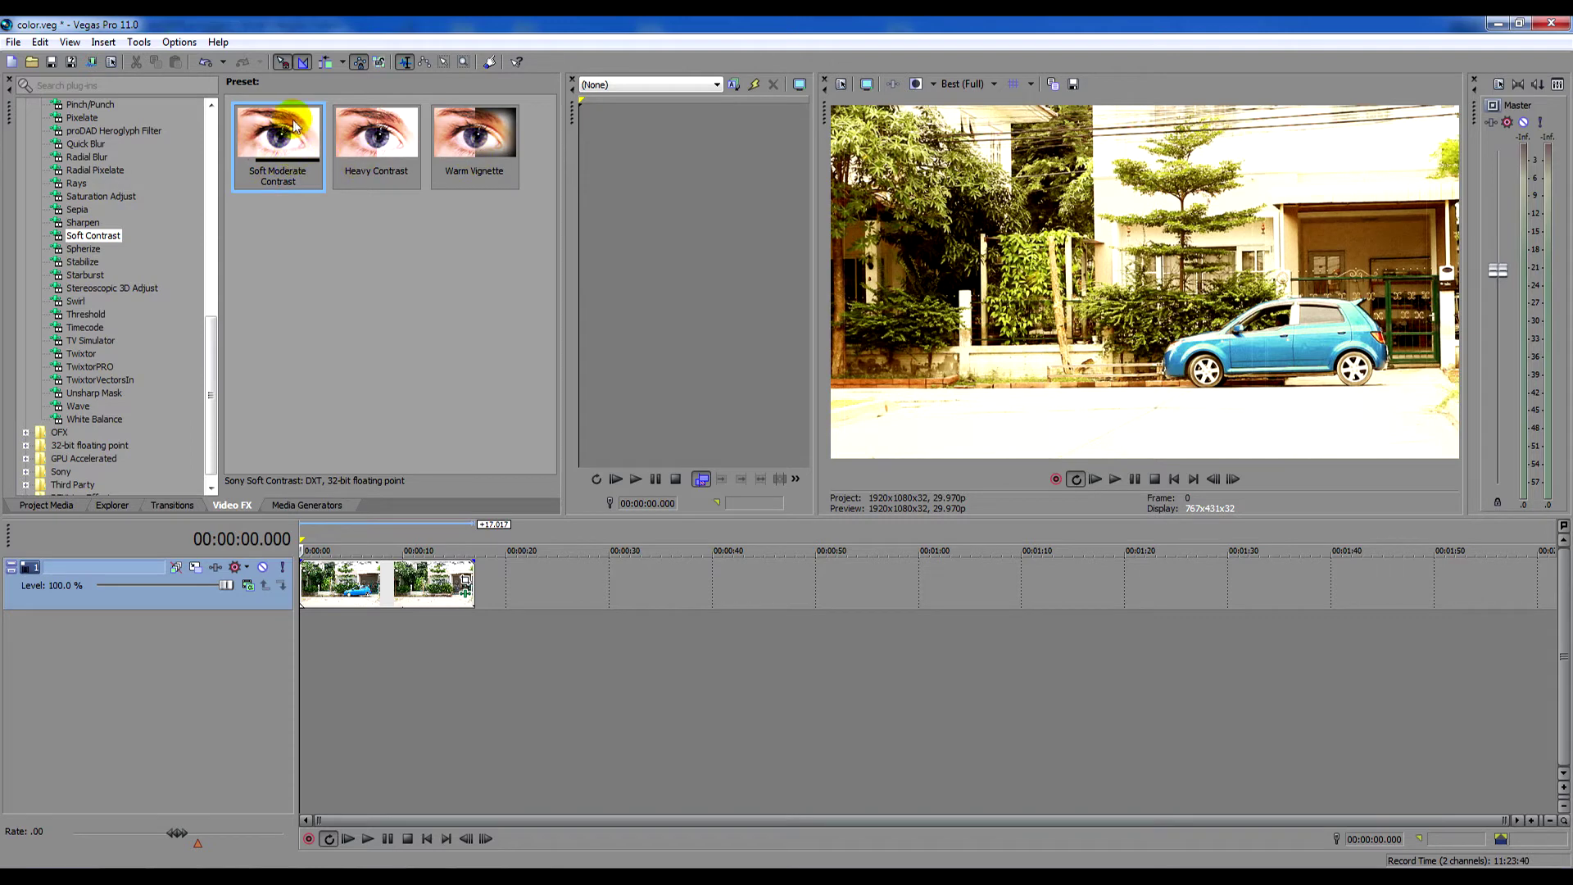
drag(256, 130, 376, 577)
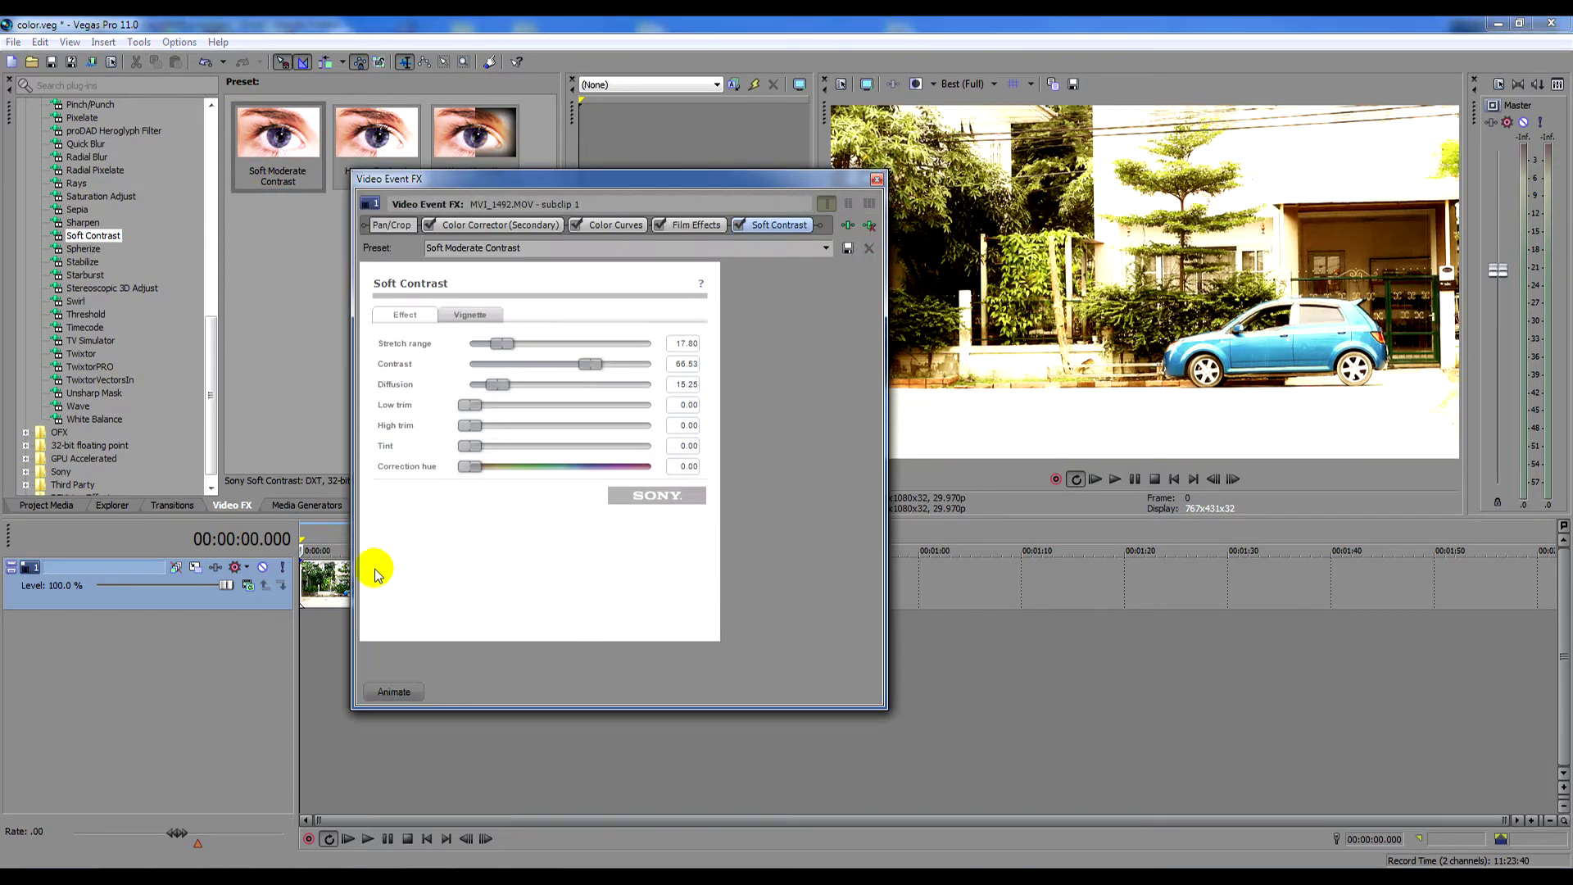
- Compare the clip with Soft Contrast disabled and enabled, leaving the effect on
drag(775, 180, 667, 184)
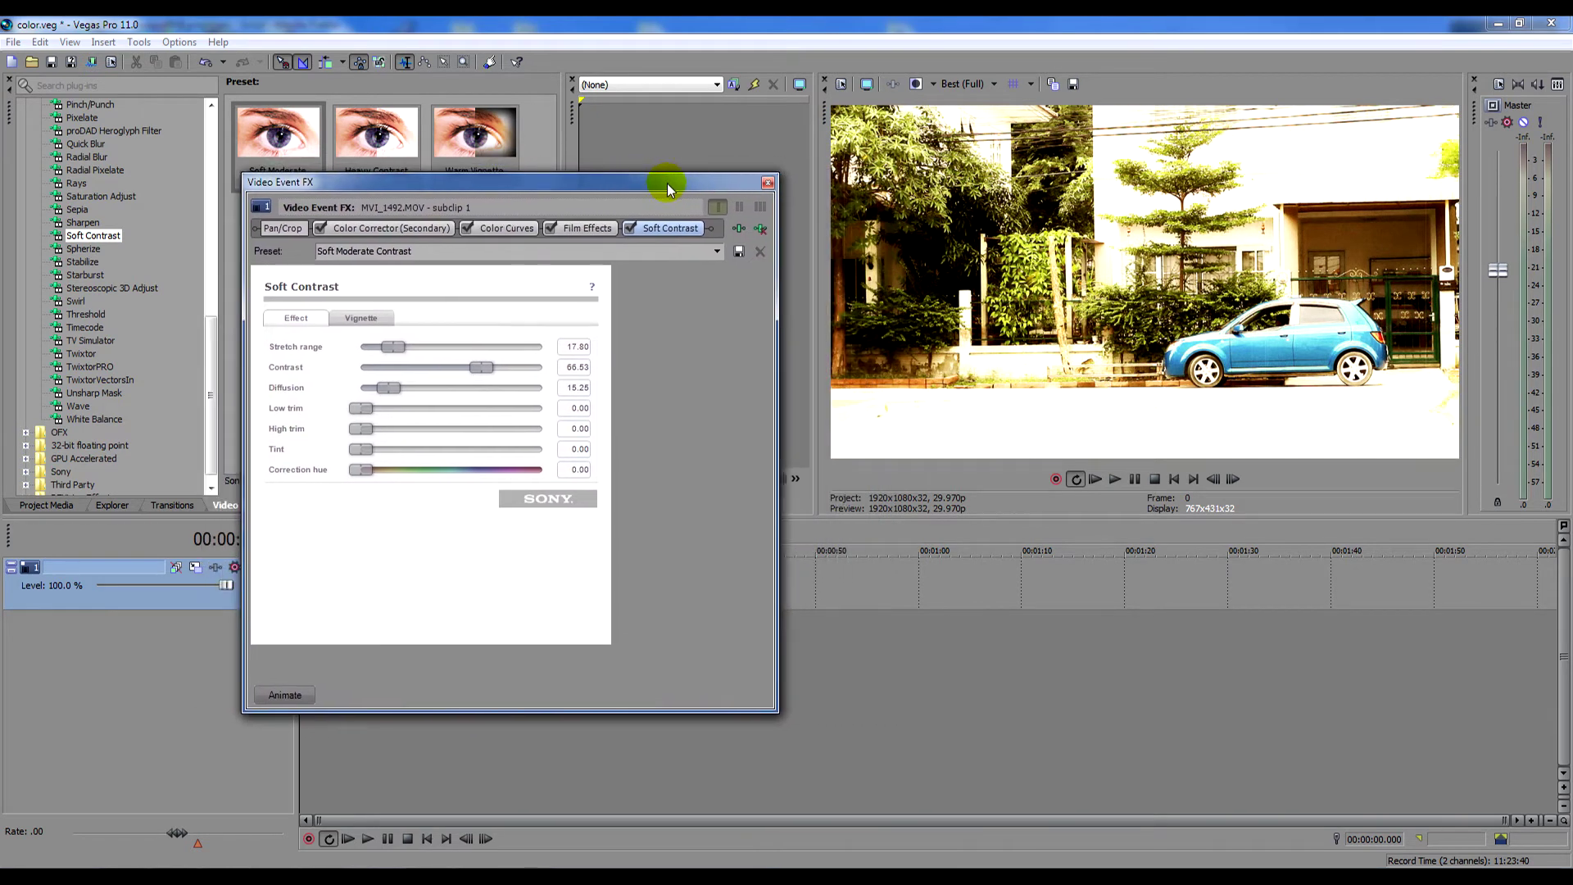
click(629, 228)
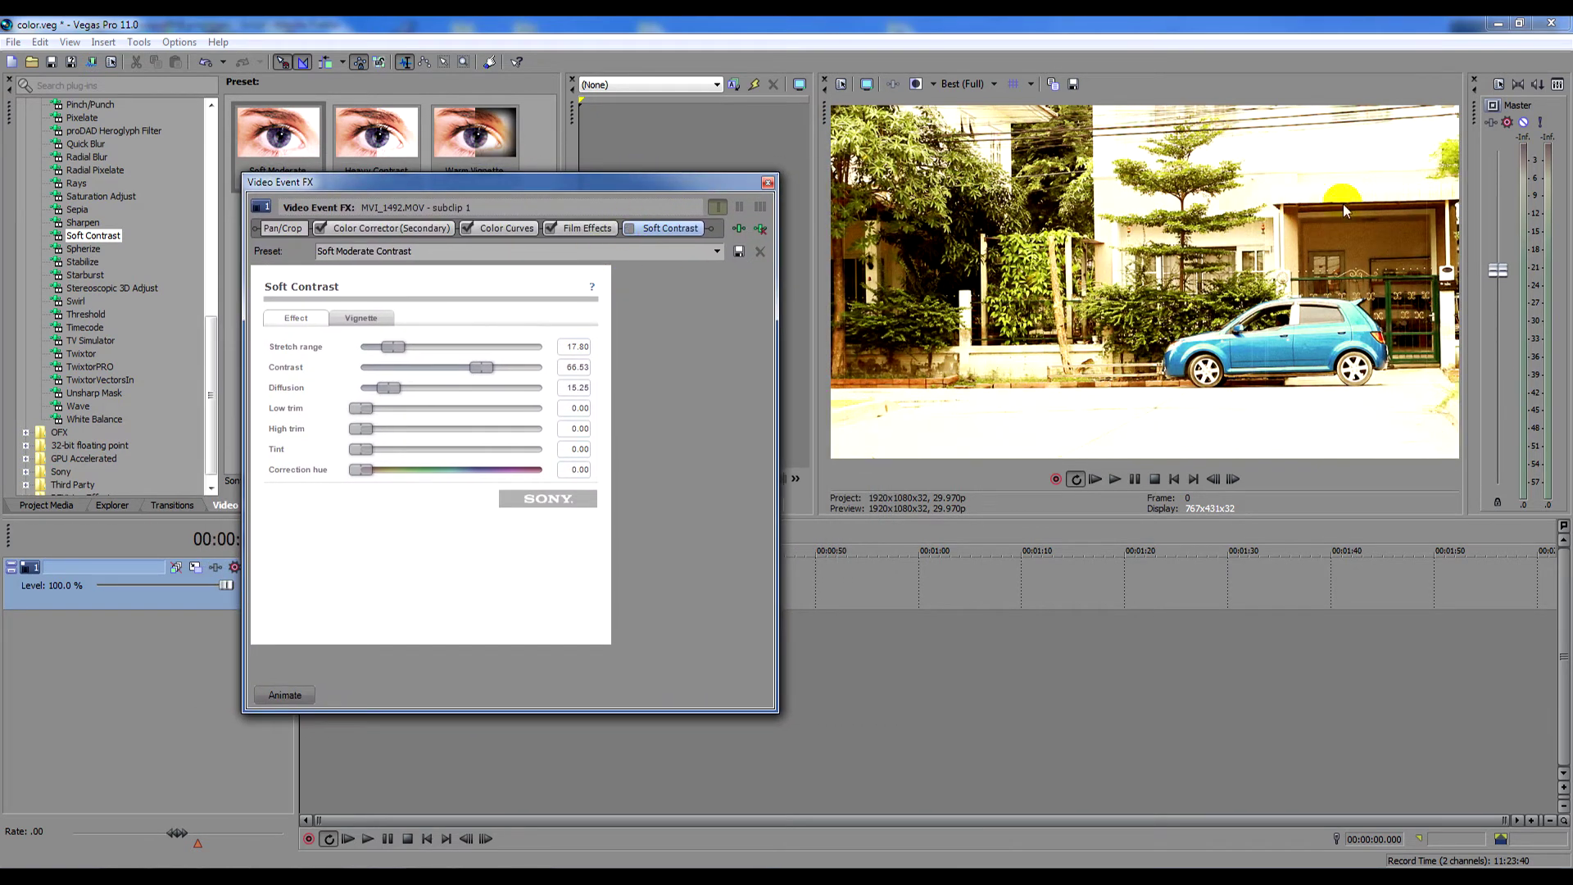
click(628, 229)
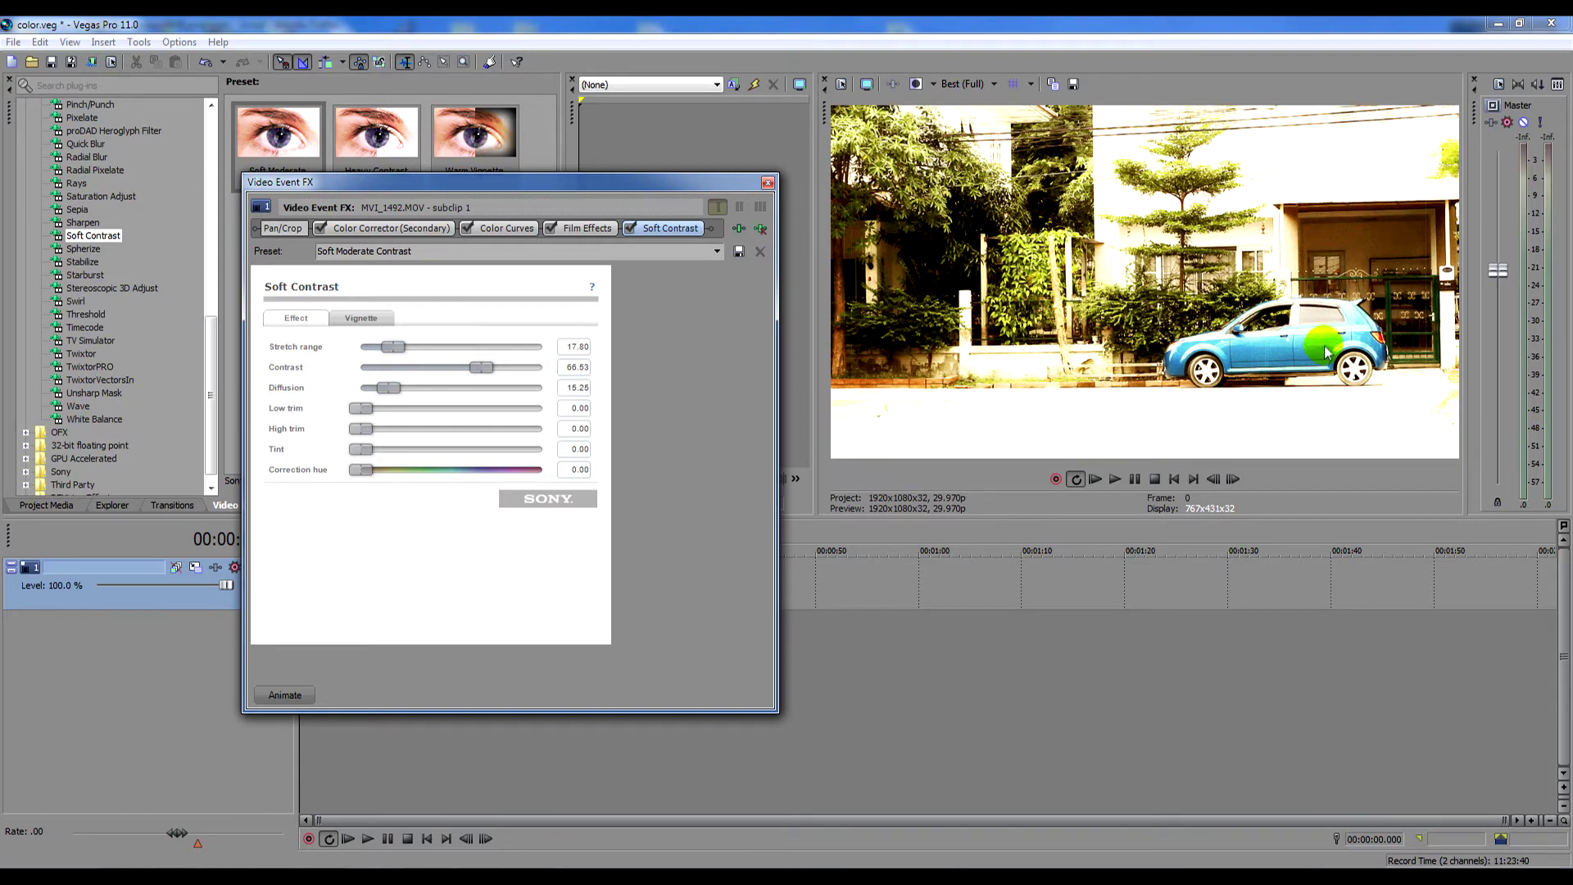
click(1403, 188)
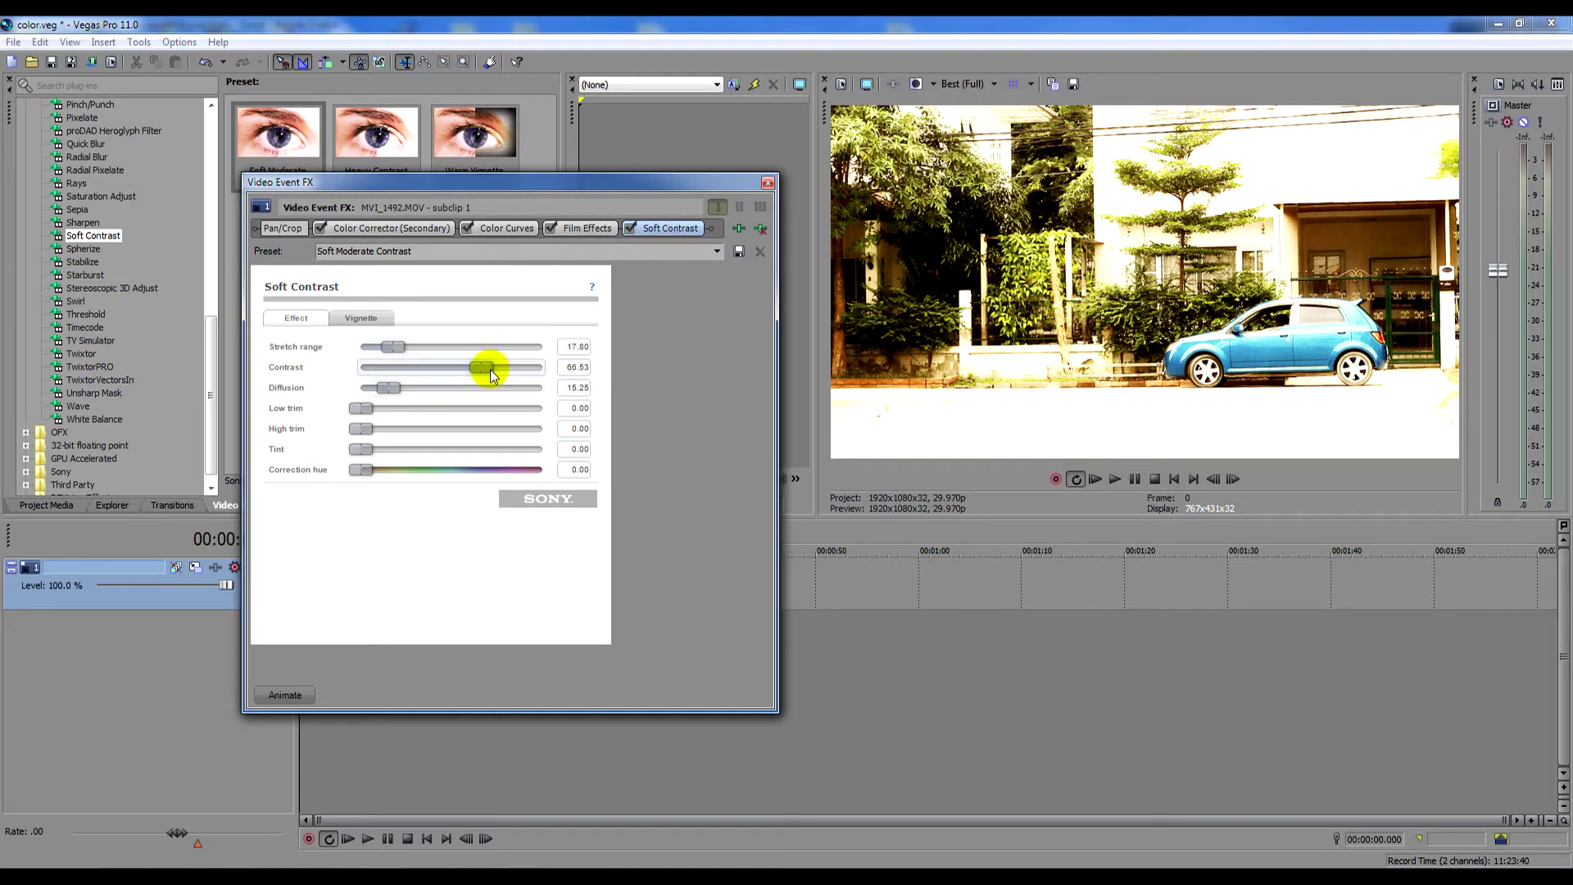
- Set the Soft Contrast diffusion, contrast and stretch range to 0
click(394, 390)
drag(397, 395, 345, 387)
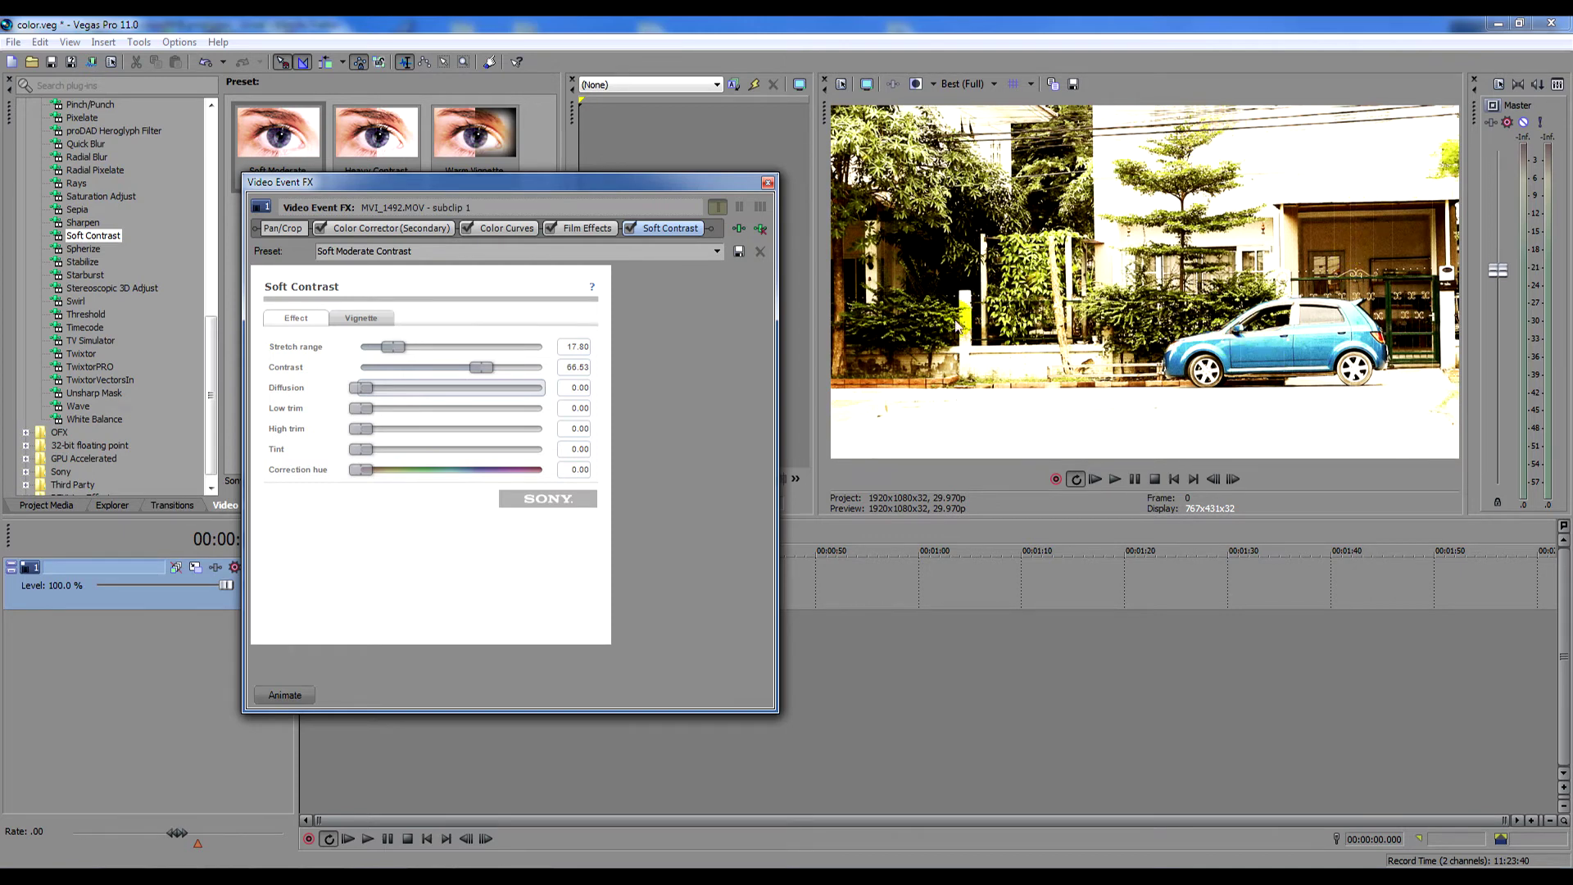
drag(481, 367, 360, 347)
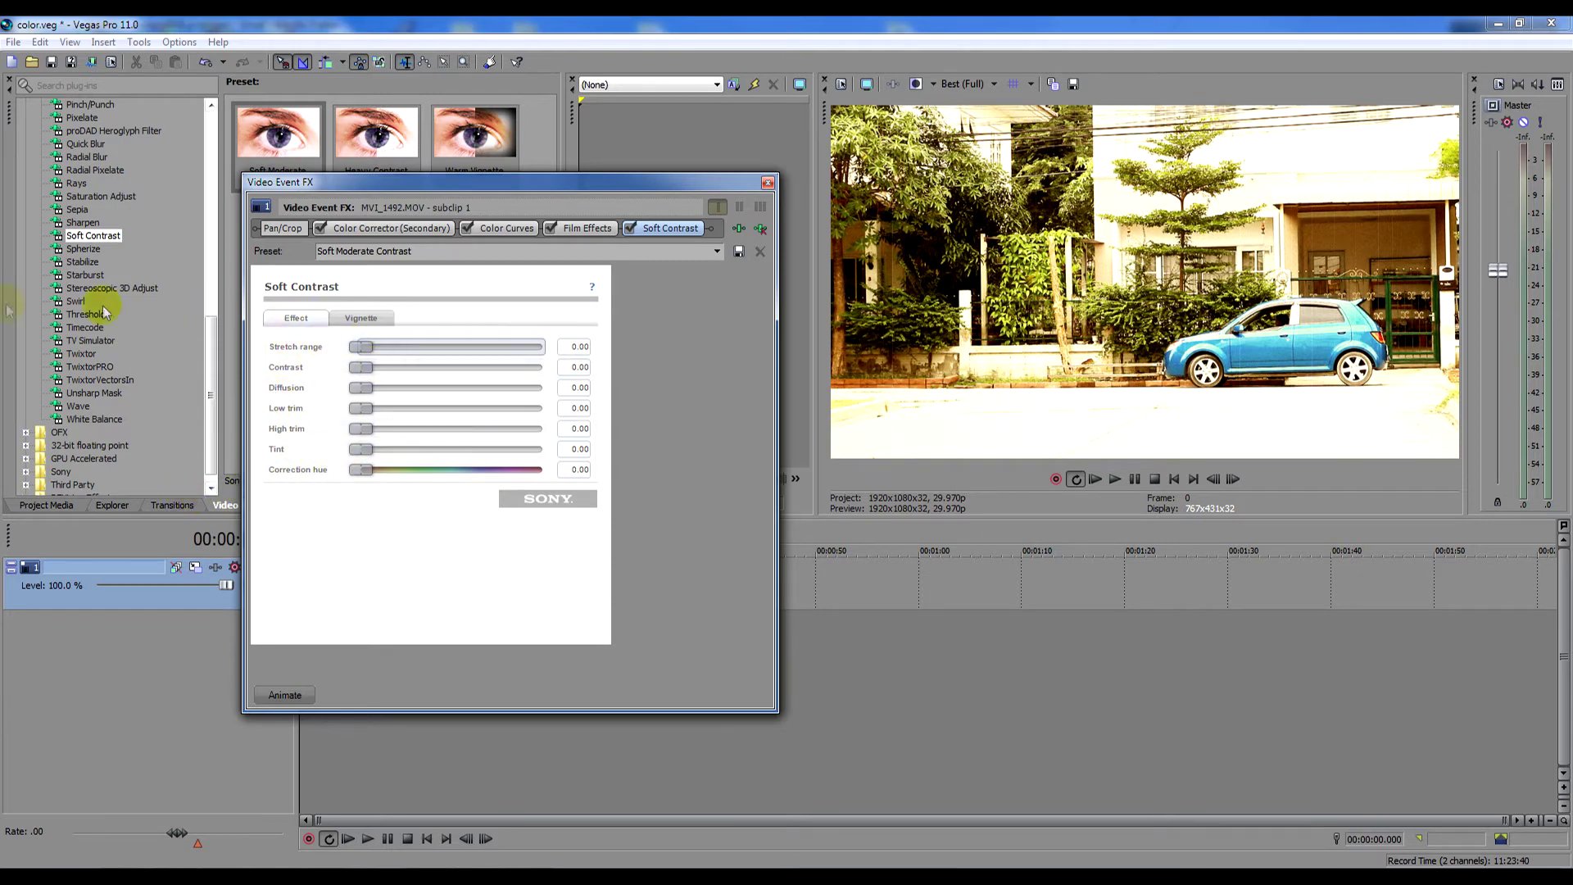
- Give the Soft Contrast vignette a Black exterior effect and an Ellipse shape
click(364, 319)
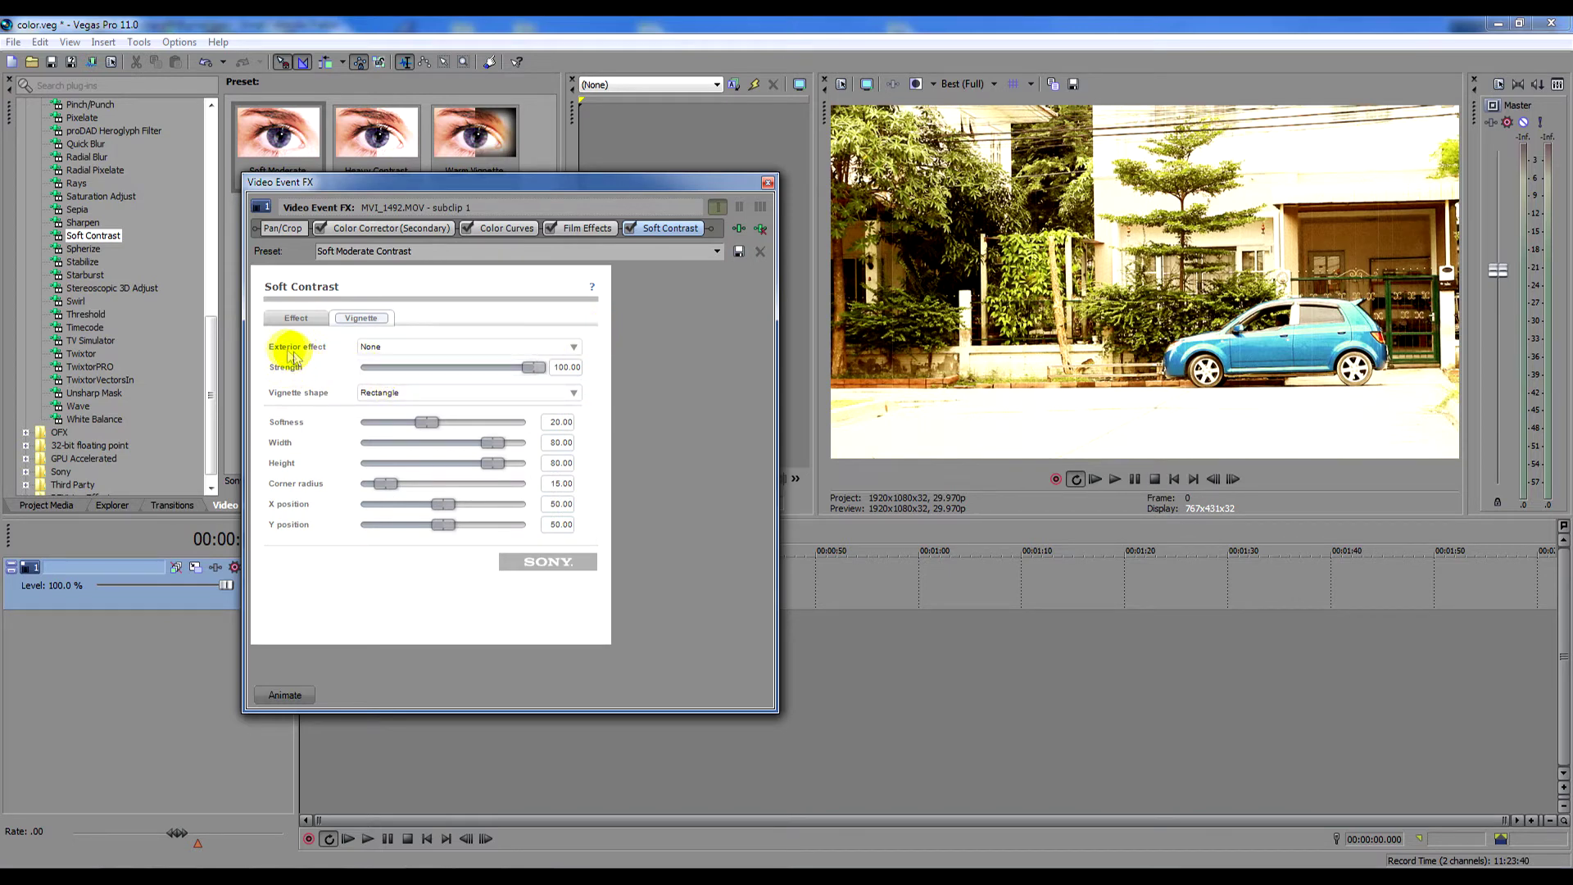
click(441, 347)
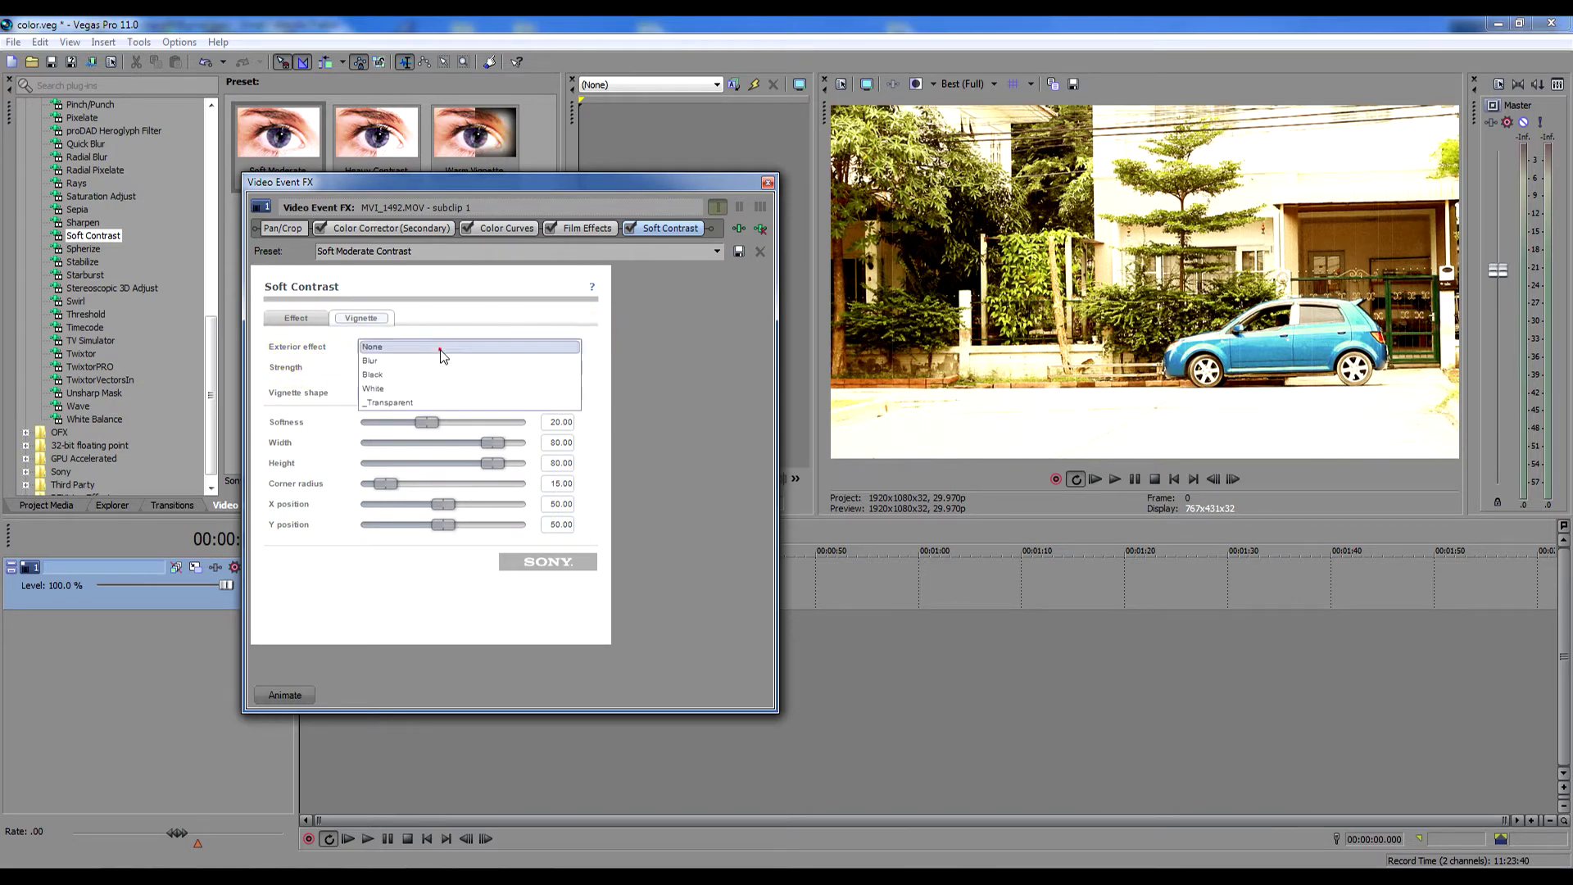
click(405, 375)
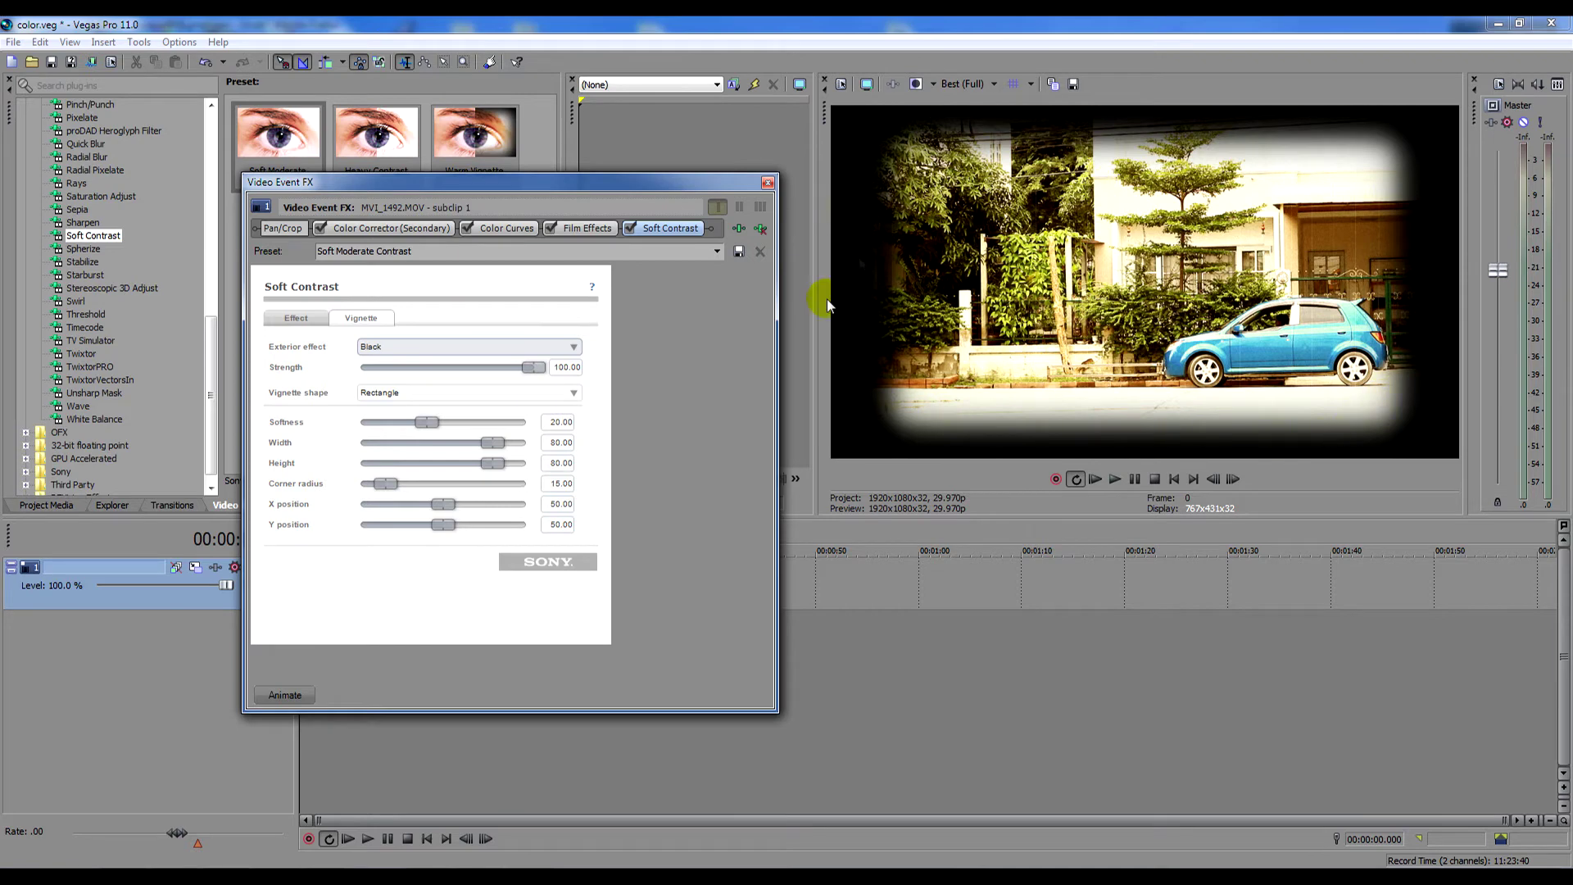
click(397, 400)
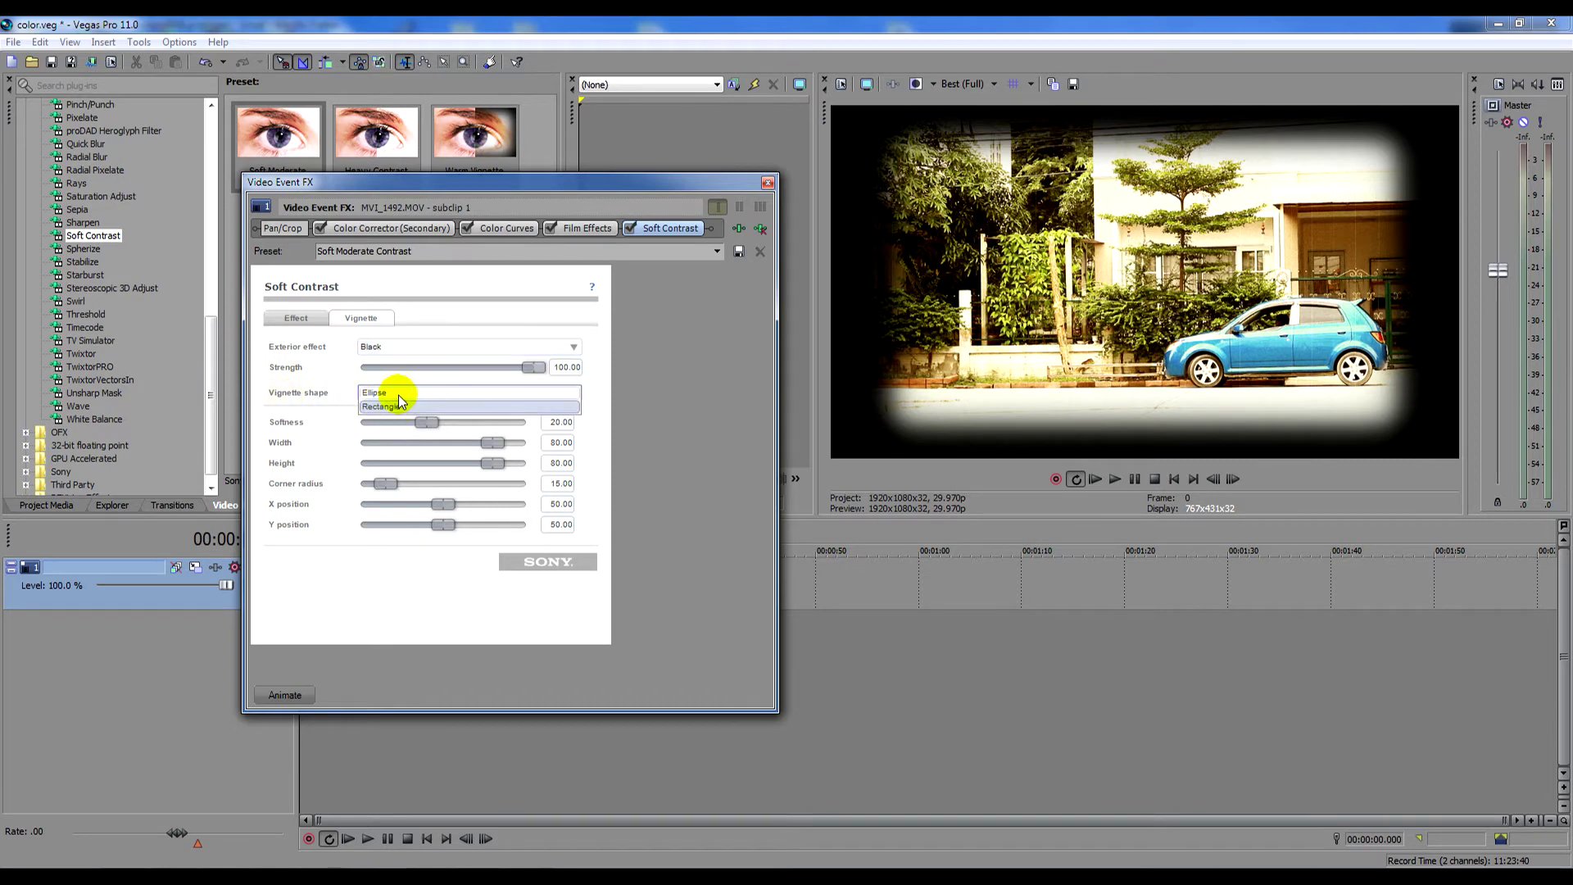
click(398, 392)
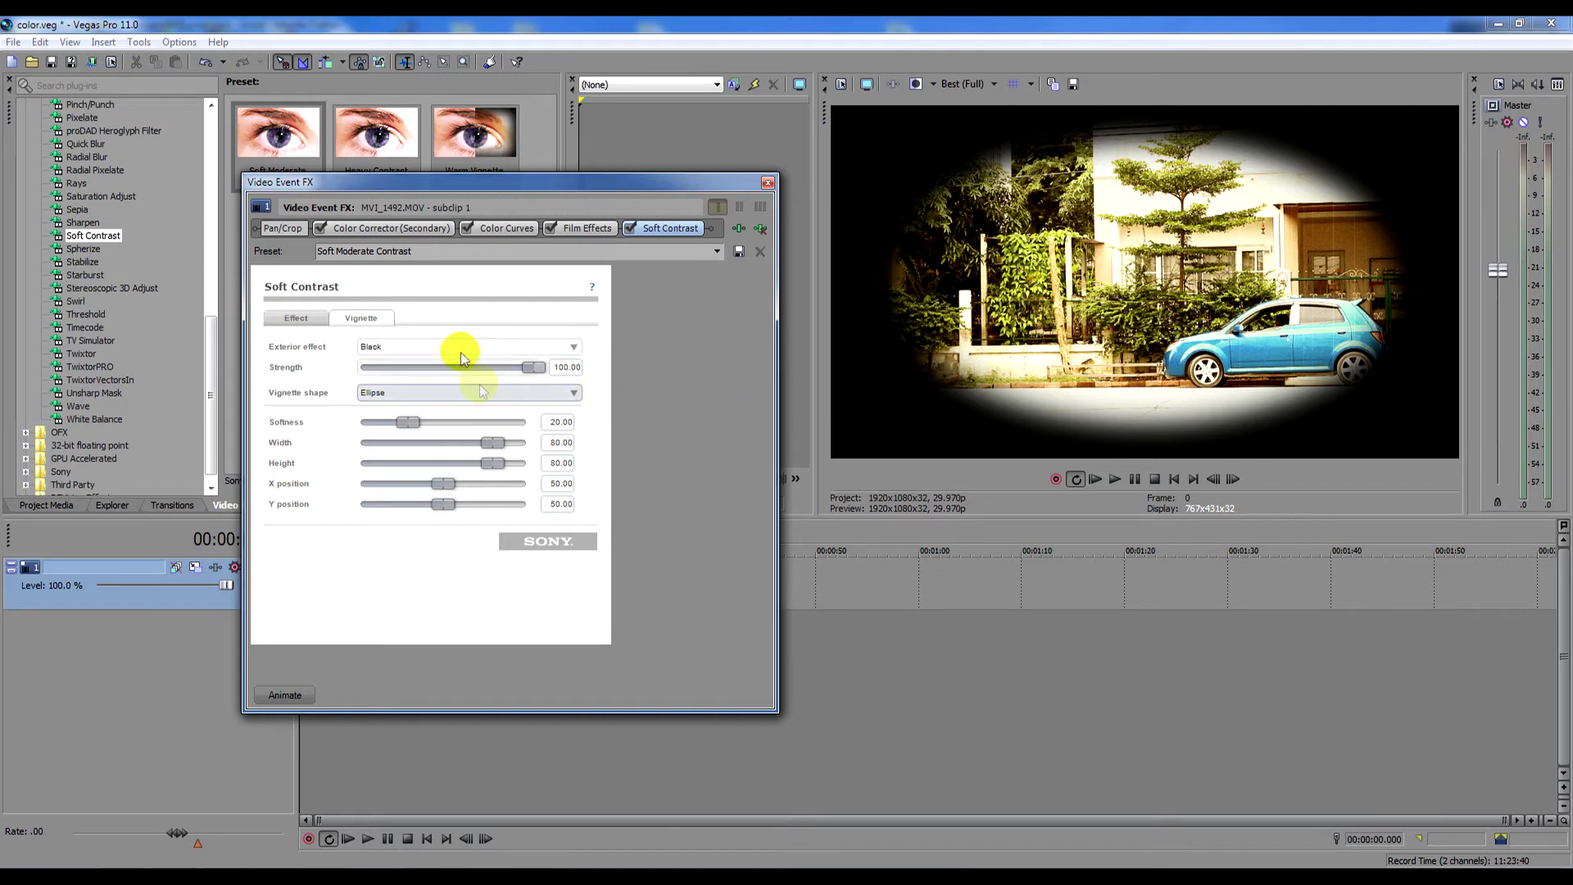
- Raise the vignette's softness to about 42.29 and its width to 100
drag(582, 197, 612, 169)
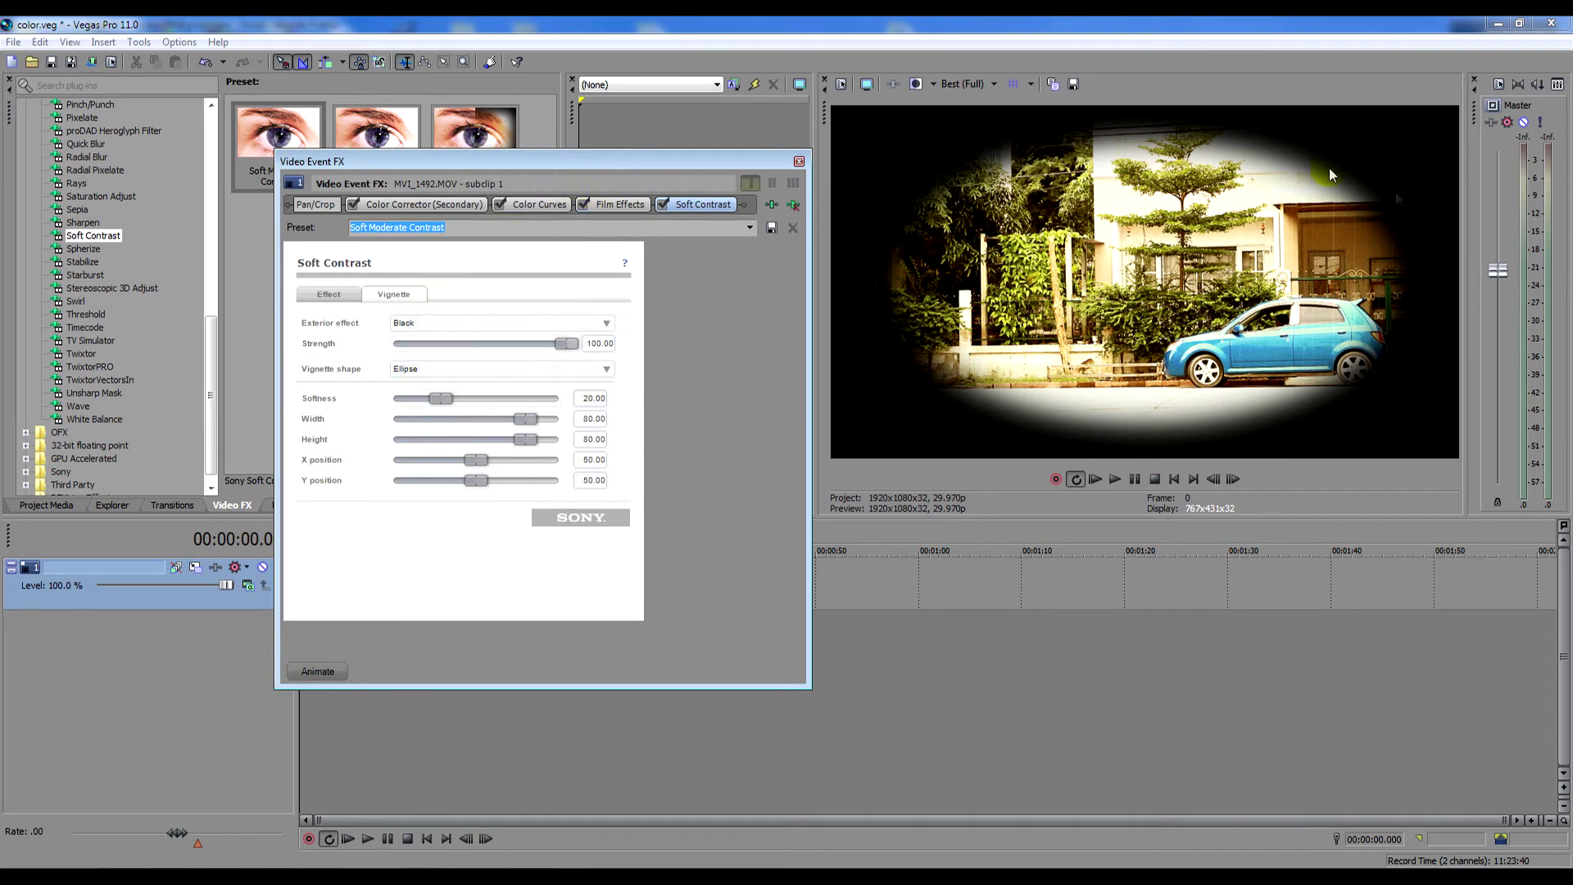
click(571, 346)
mouse_move(567, 345)
mouse_down()
mouse_move(513, 342)
mouse_move(596, 346)
mouse_up()
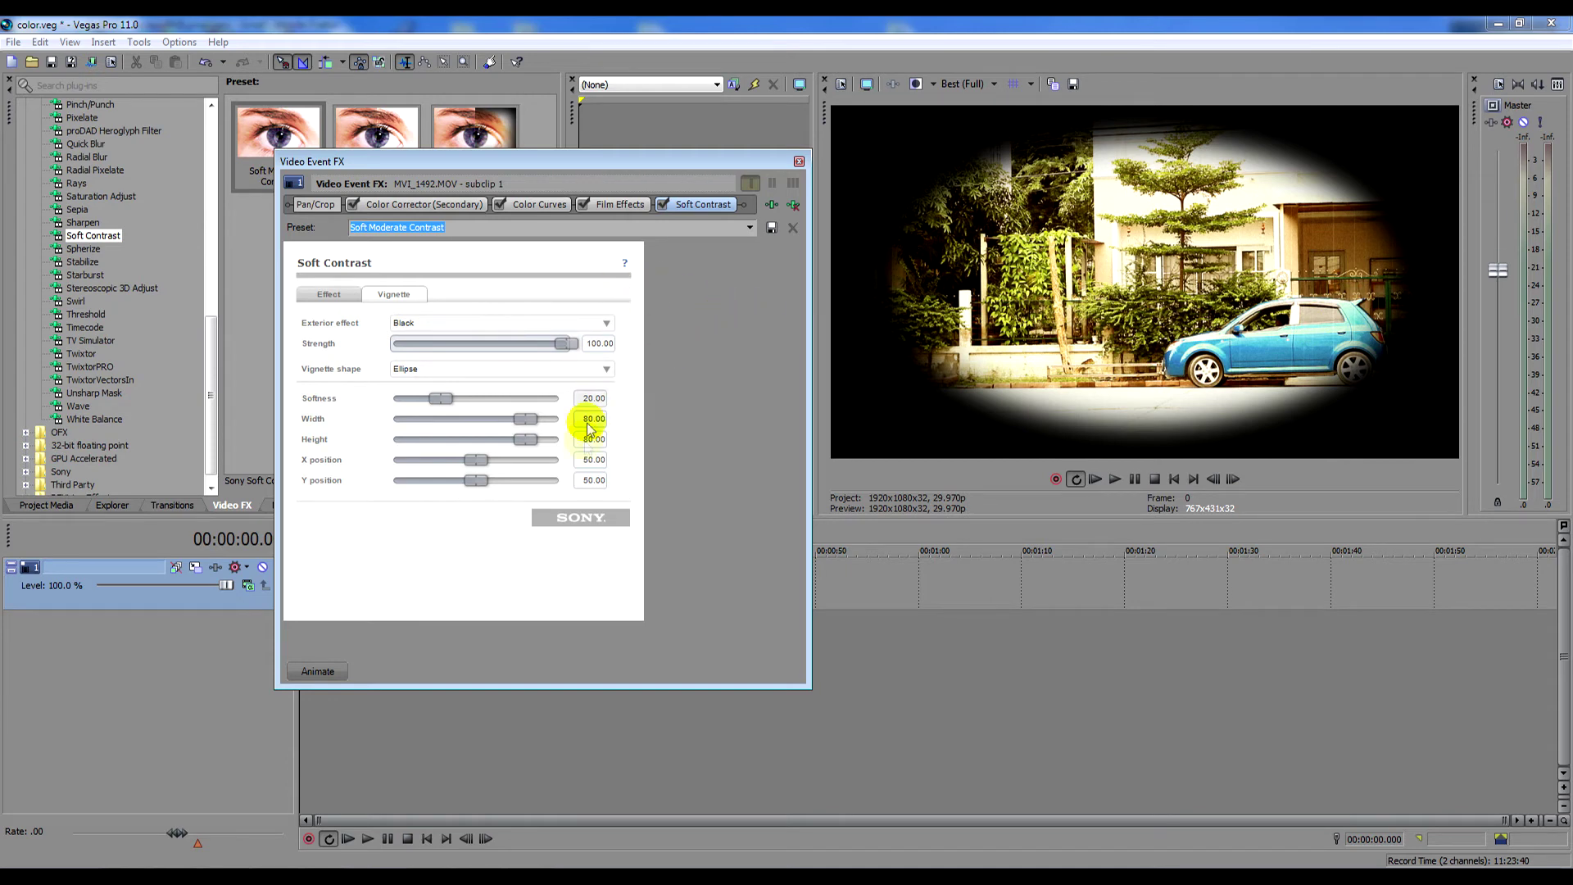
drag(437, 398, 502, 401)
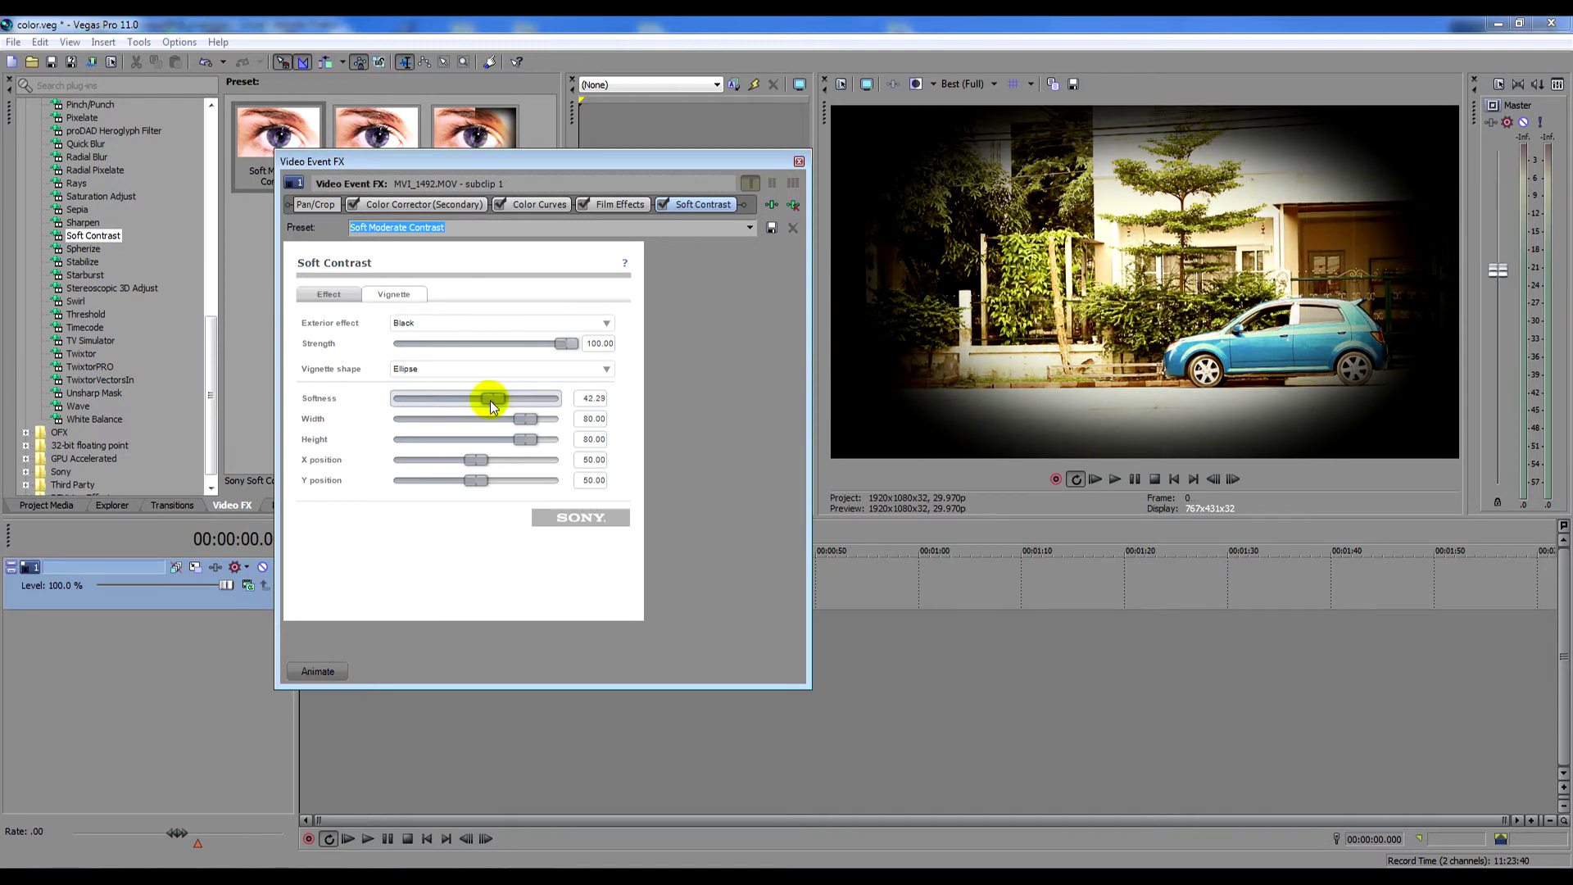
click(491, 405)
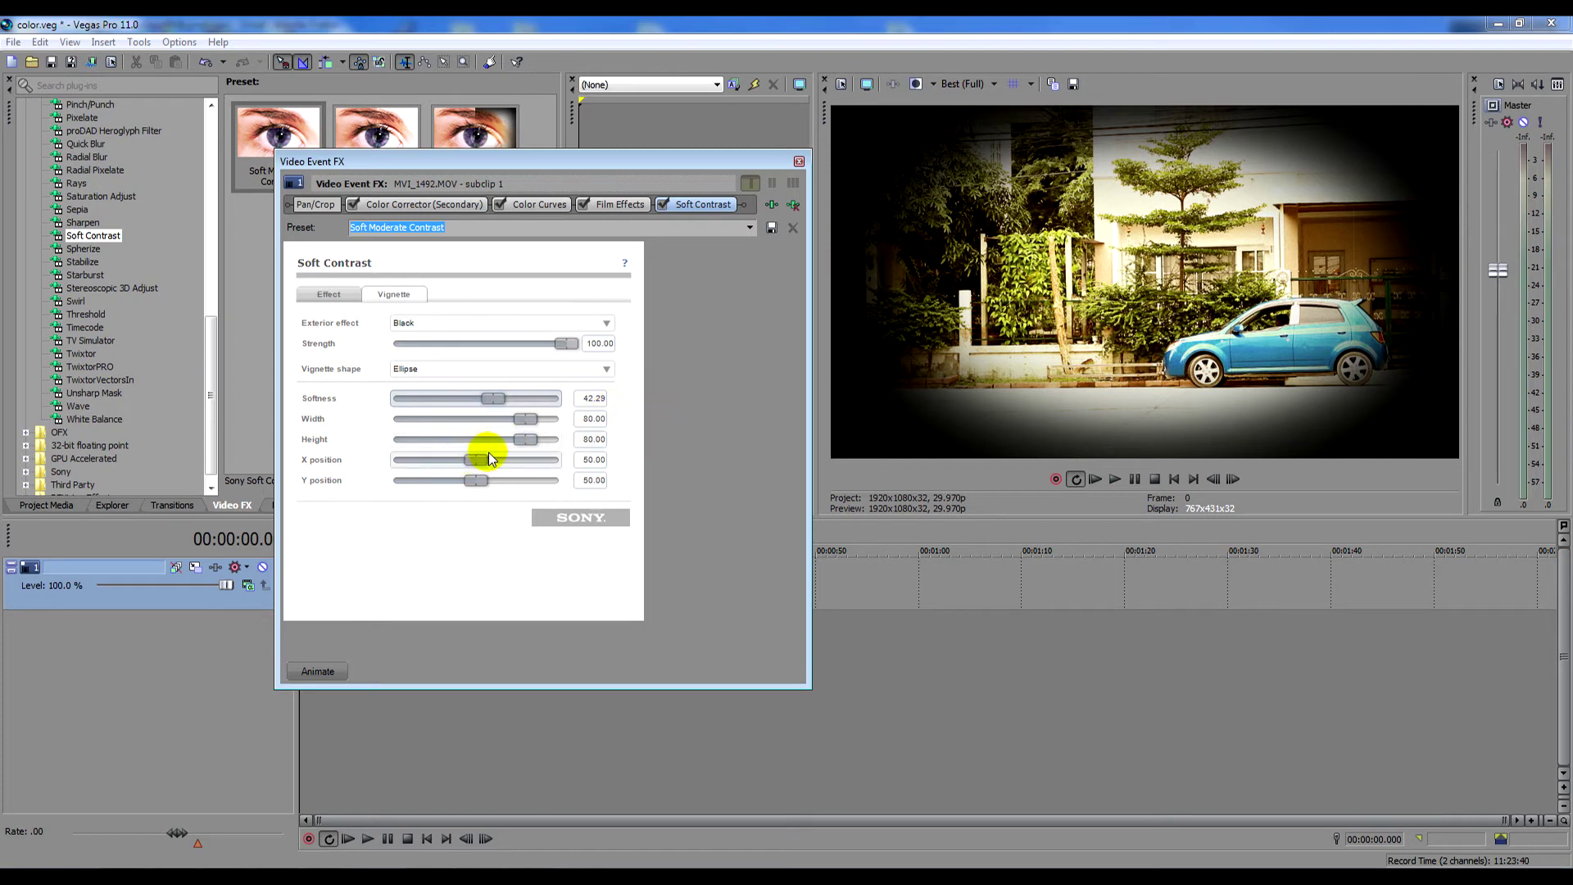
drag(524, 421, 561, 432)
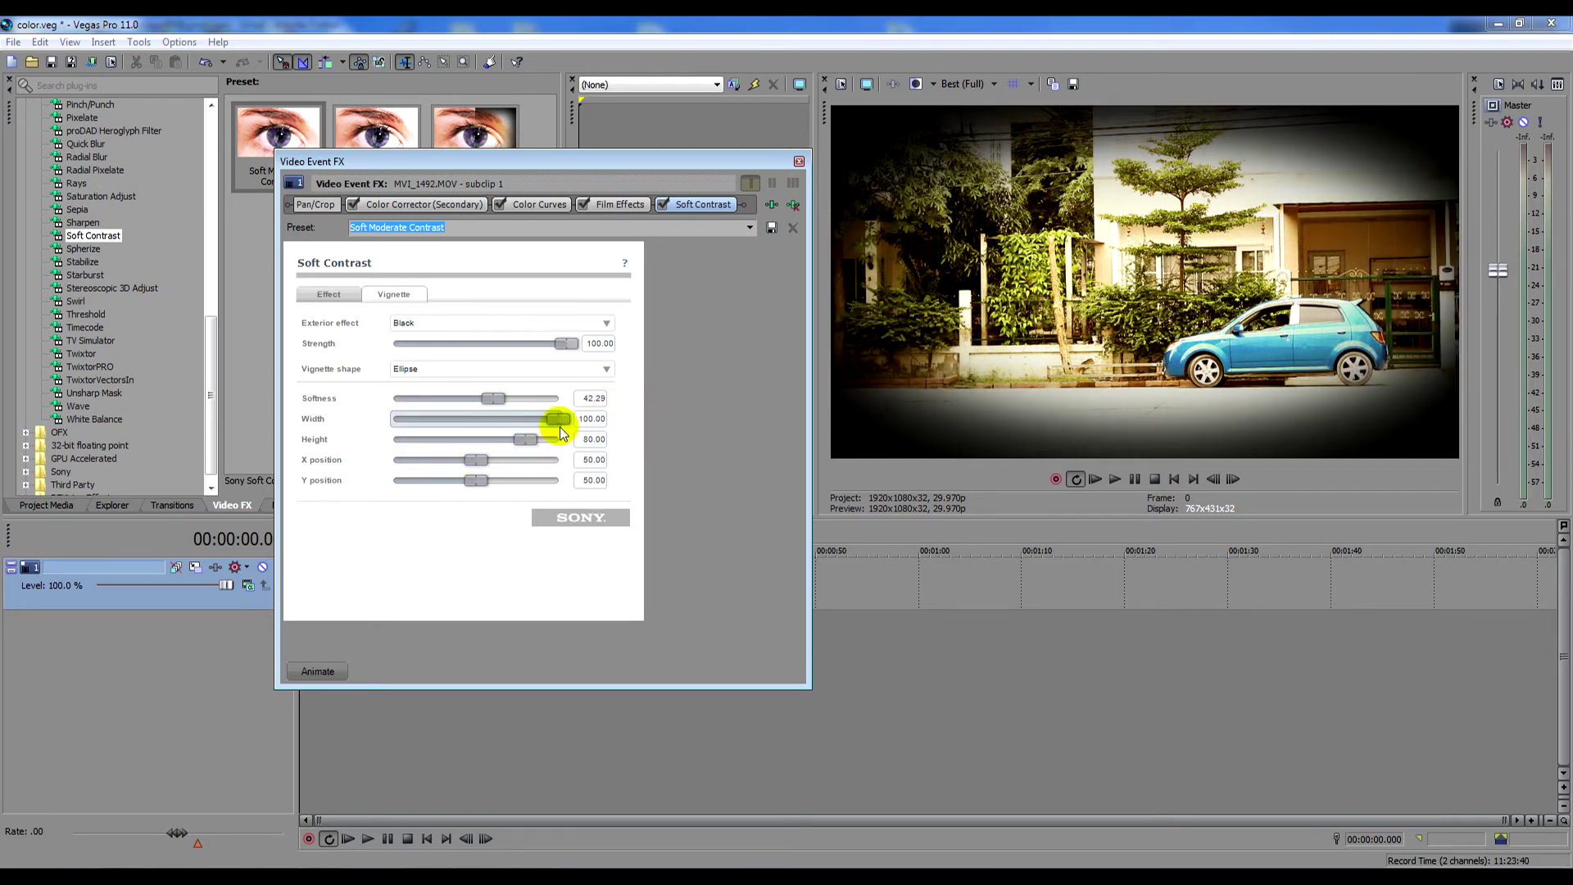
- Raise the Soft Contrast vignette's height to 100 and lower its exterior effect strength to about 10.90
drag(527, 444, 569, 450)
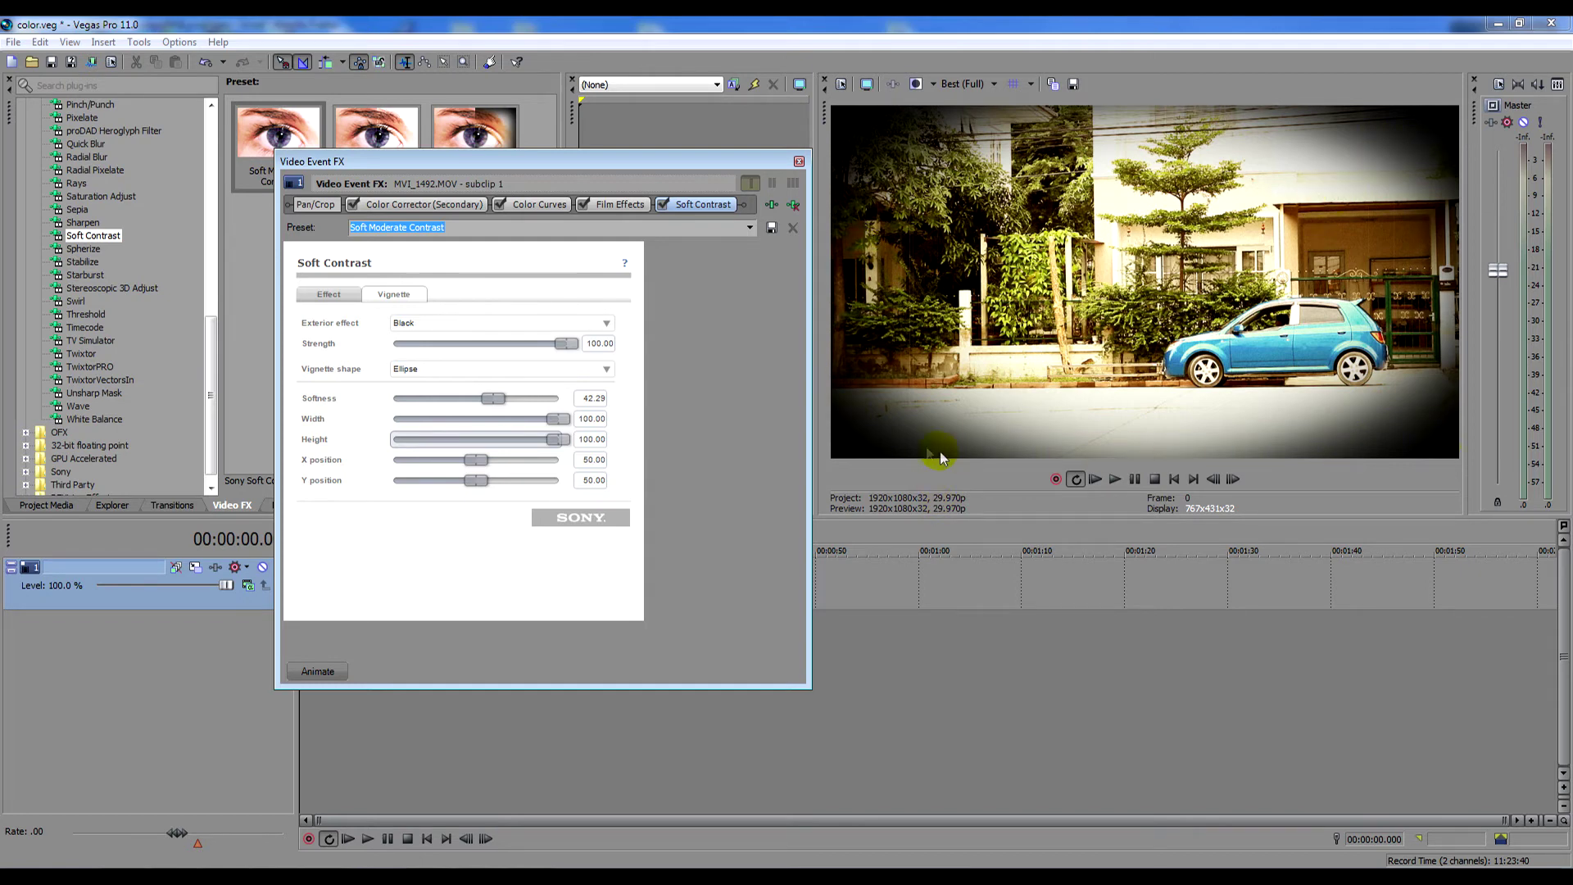
click(1361, 197)
drag(569, 342, 415, 363)
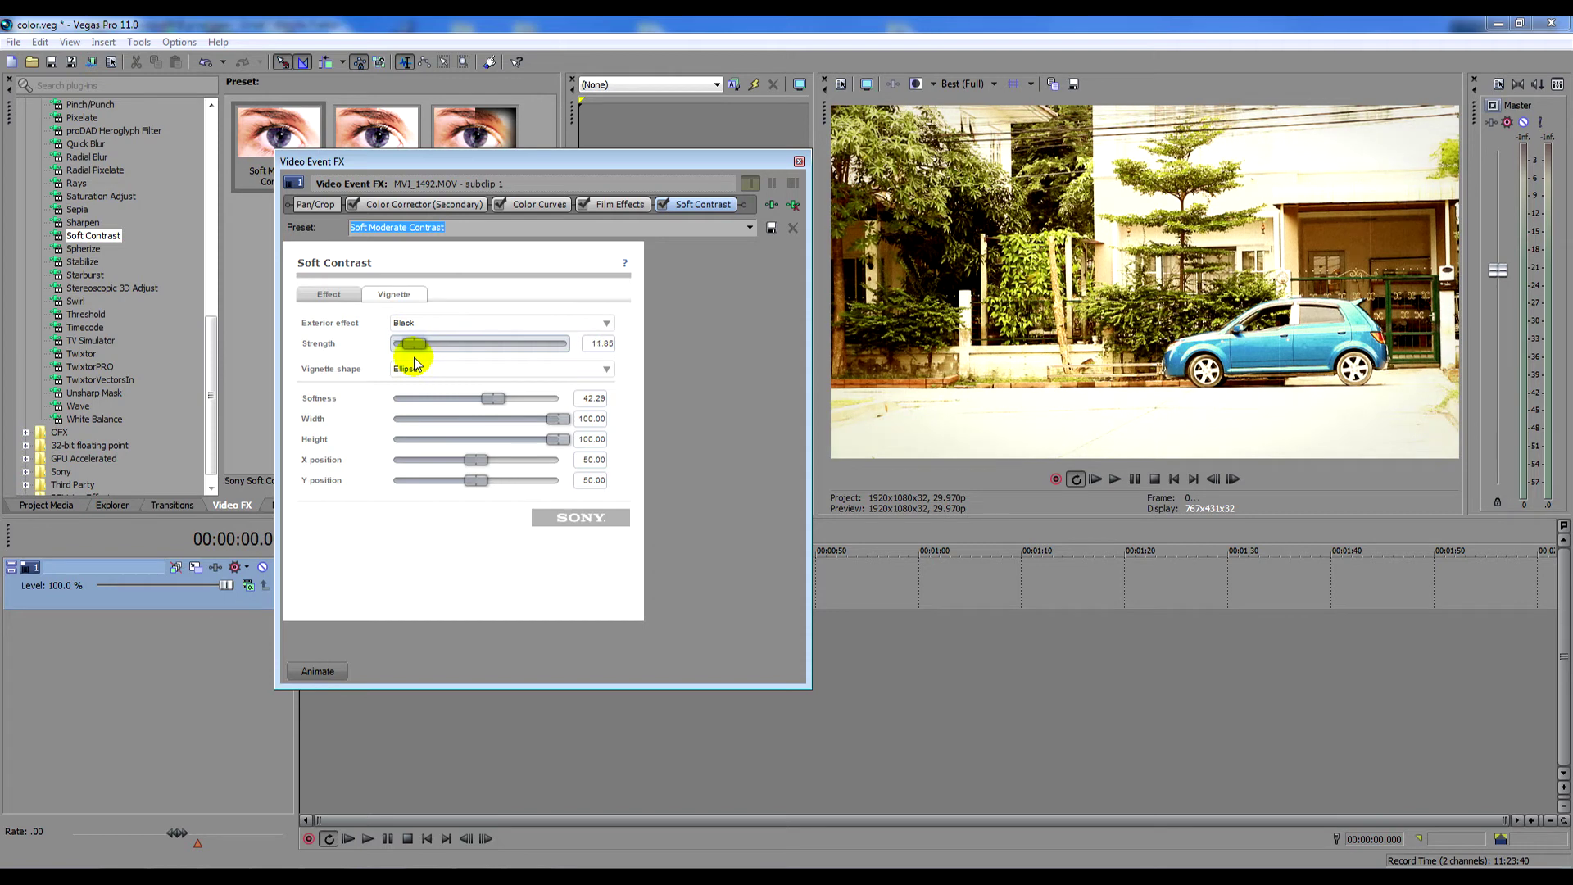
drag(413, 363, 414, 362)
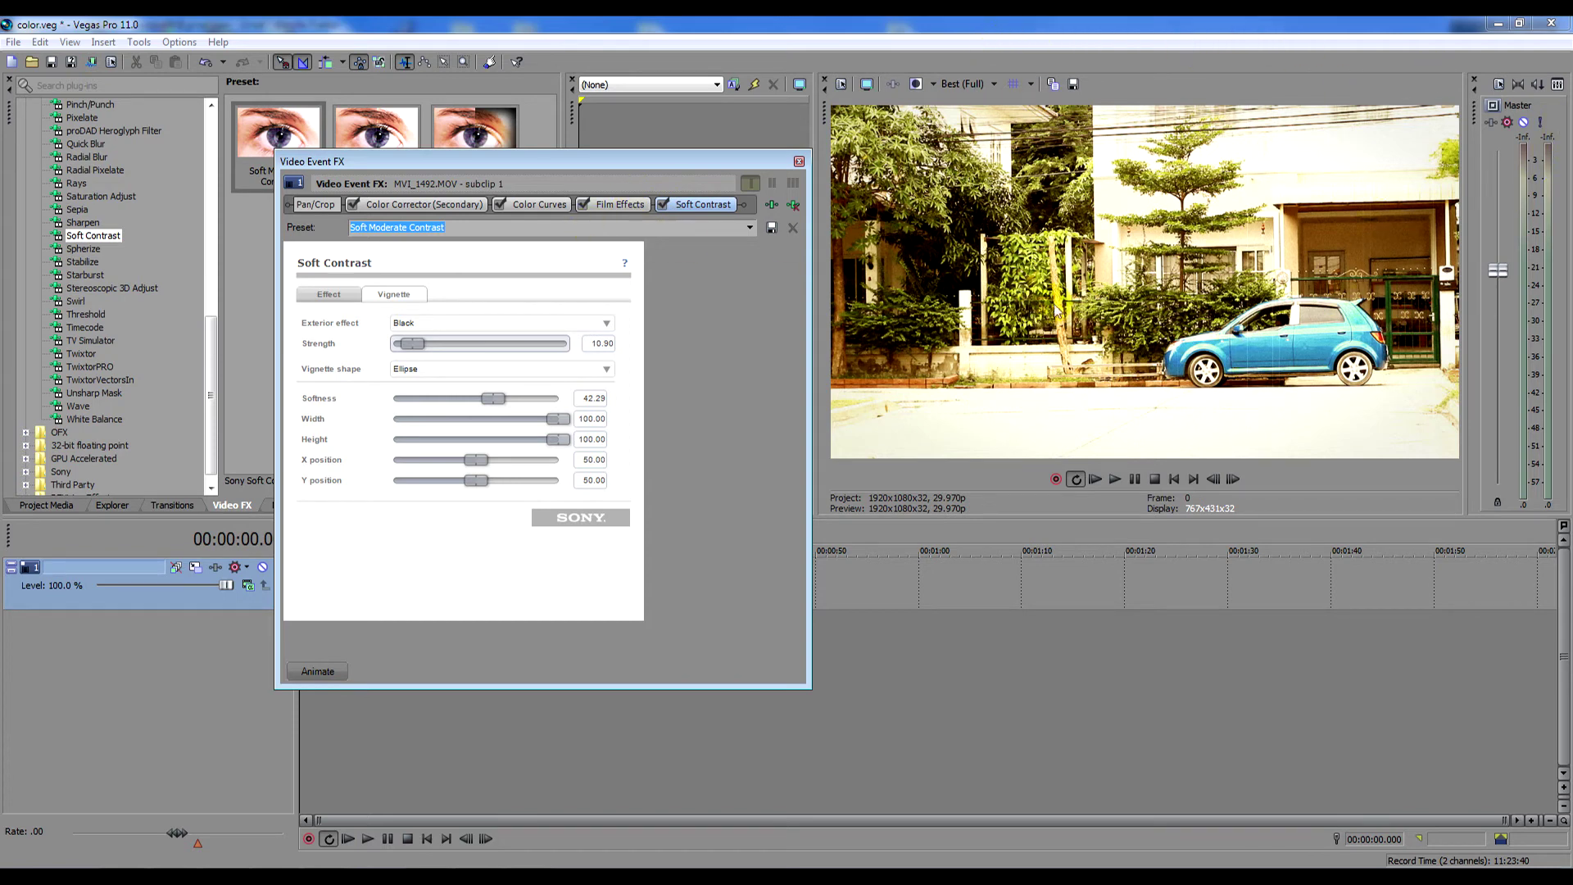
- Compare the clip with Soft Contrast disabled and enabled to judge the vignette, keeping its strength at 10.90 and leaving the effect on
click(661, 205)
click(662, 205)
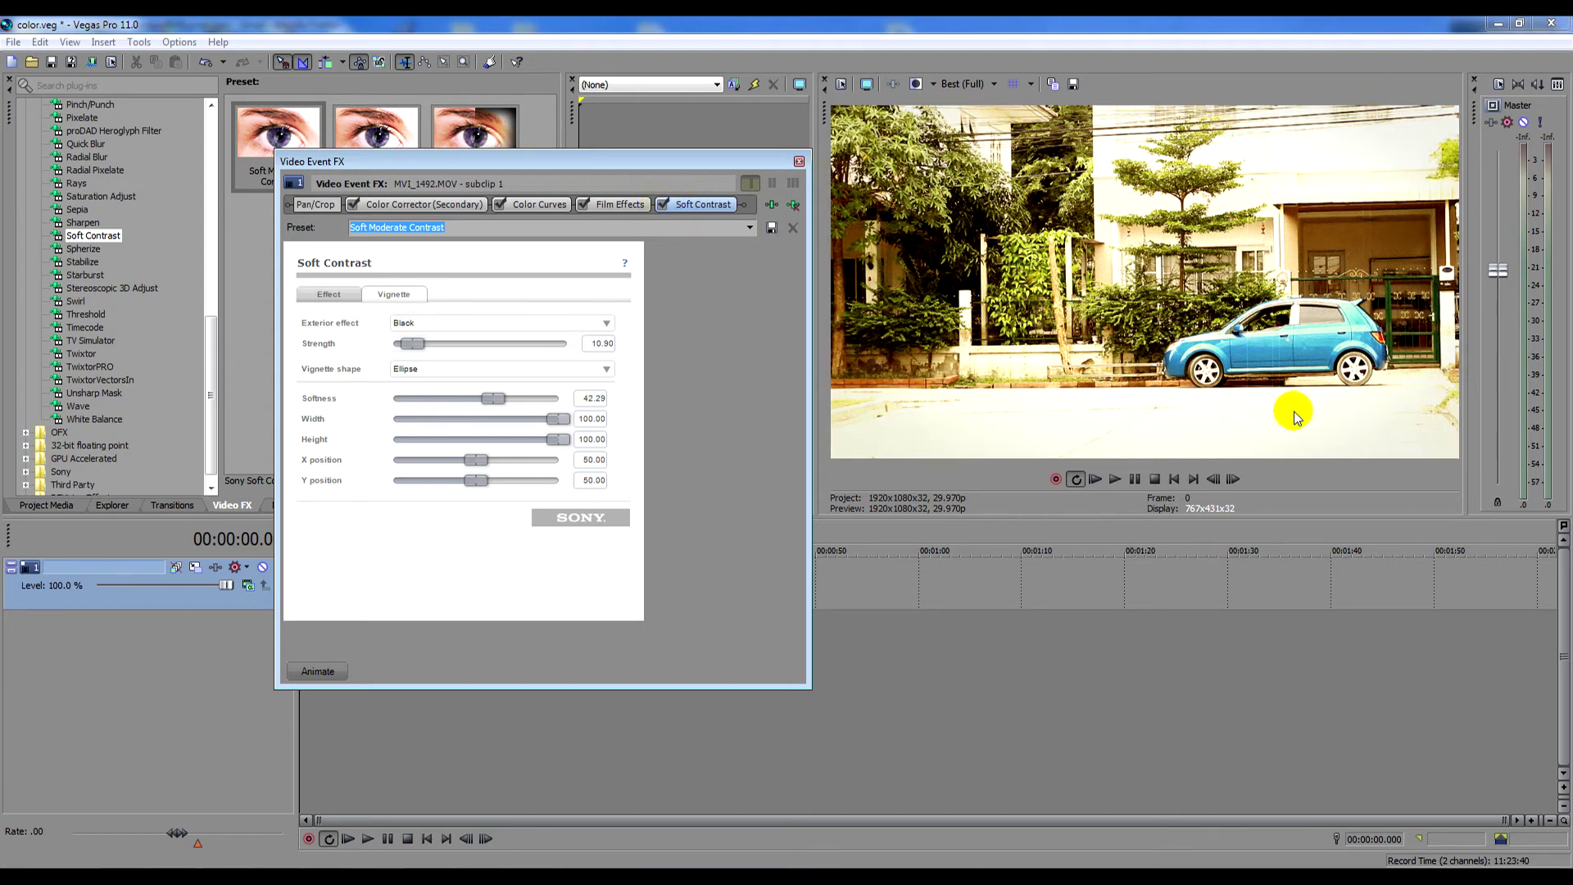
click(661, 204)
click(661, 205)
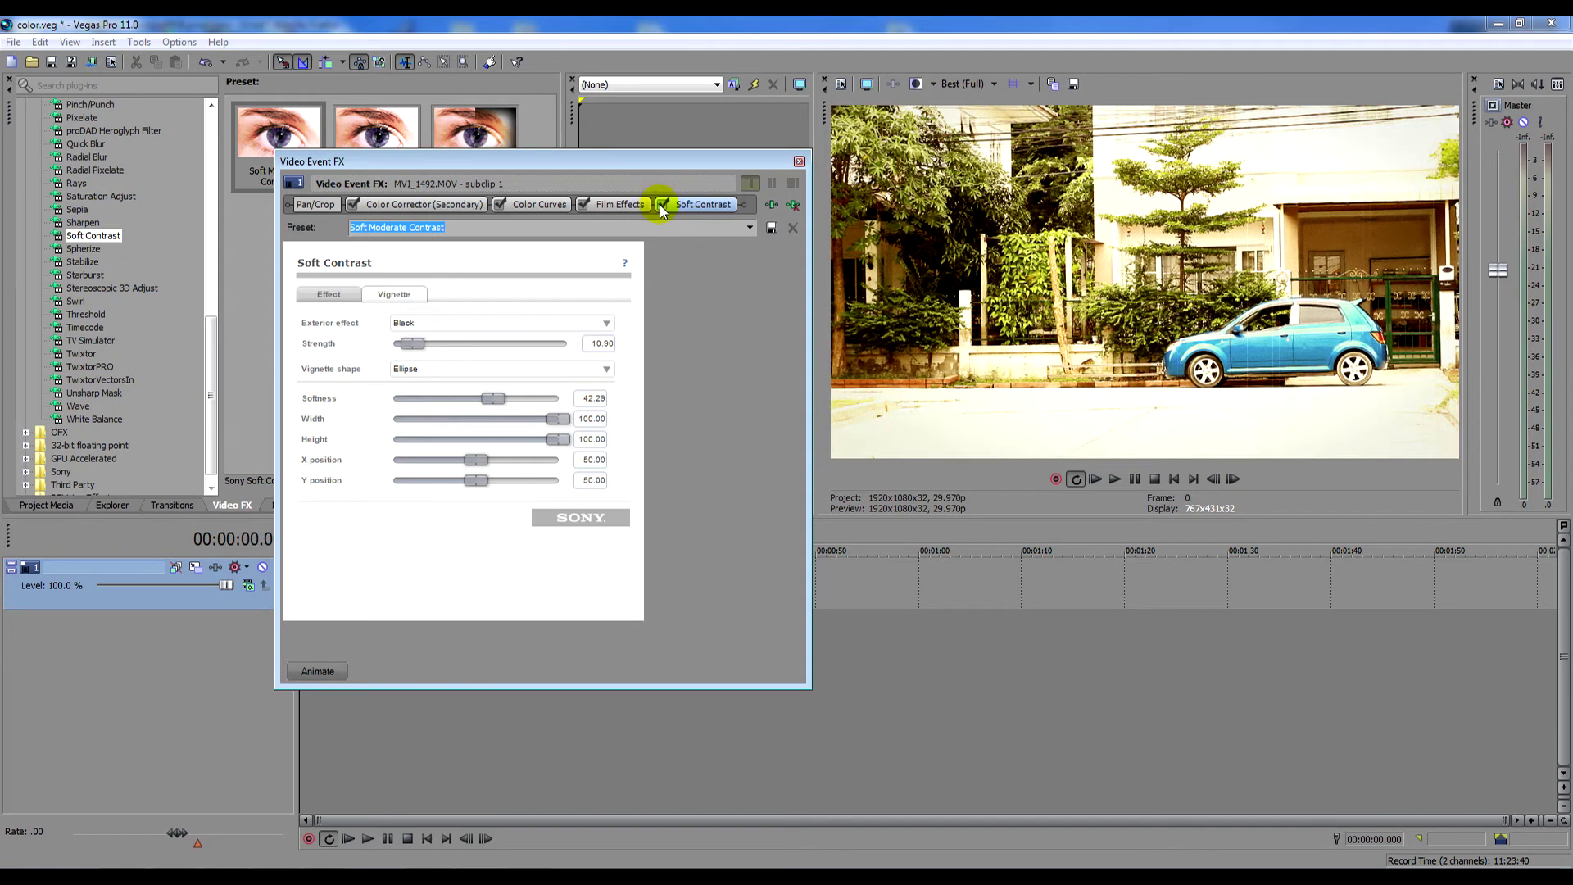
click(661, 204)
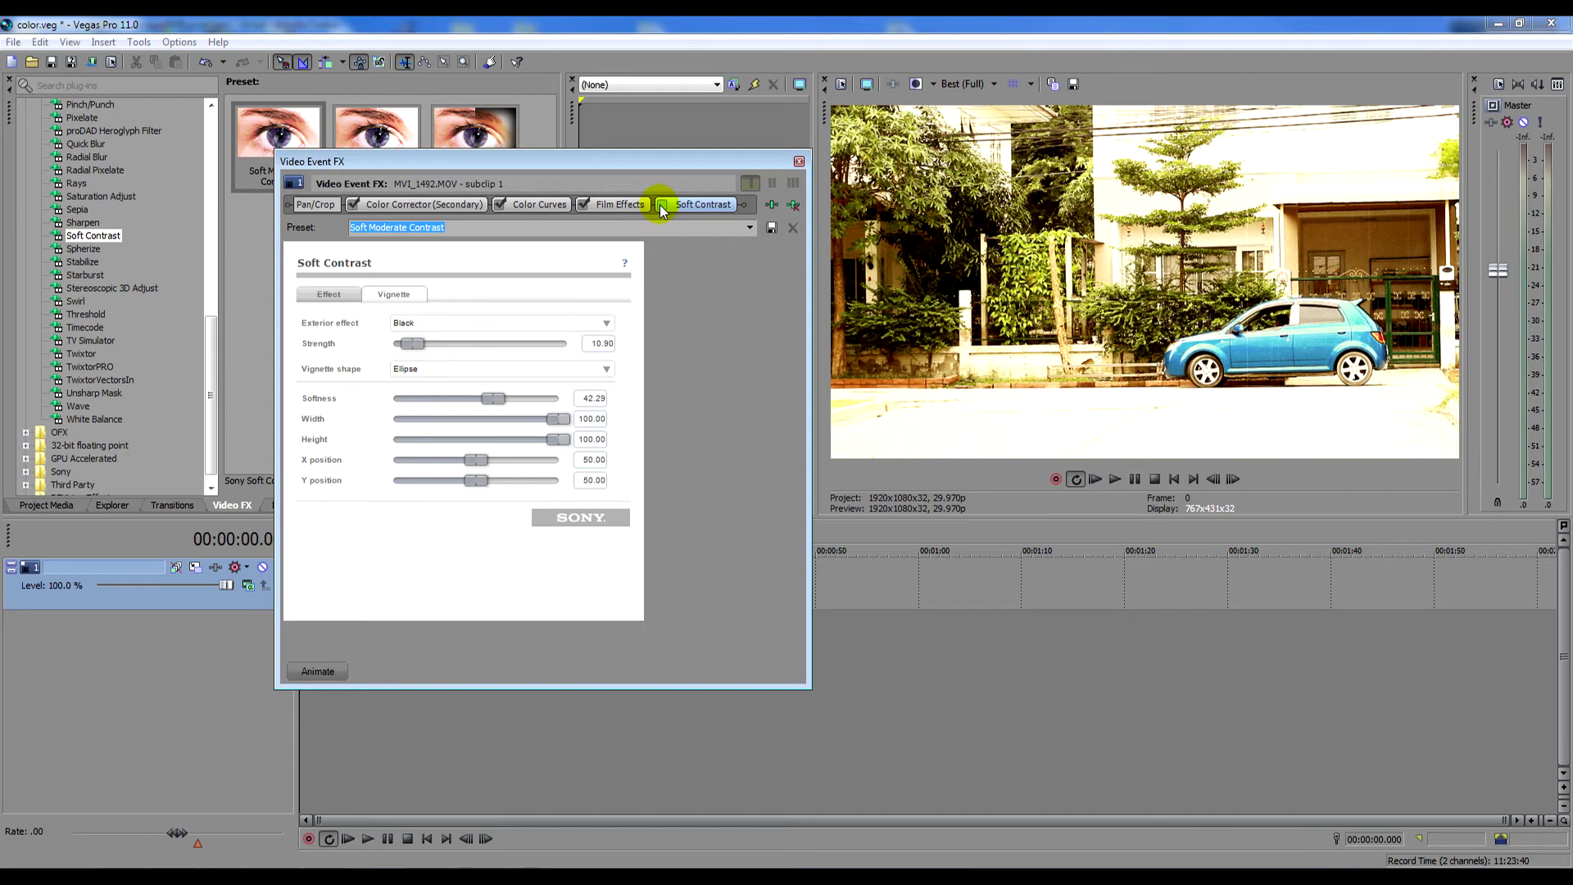
click(661, 205)
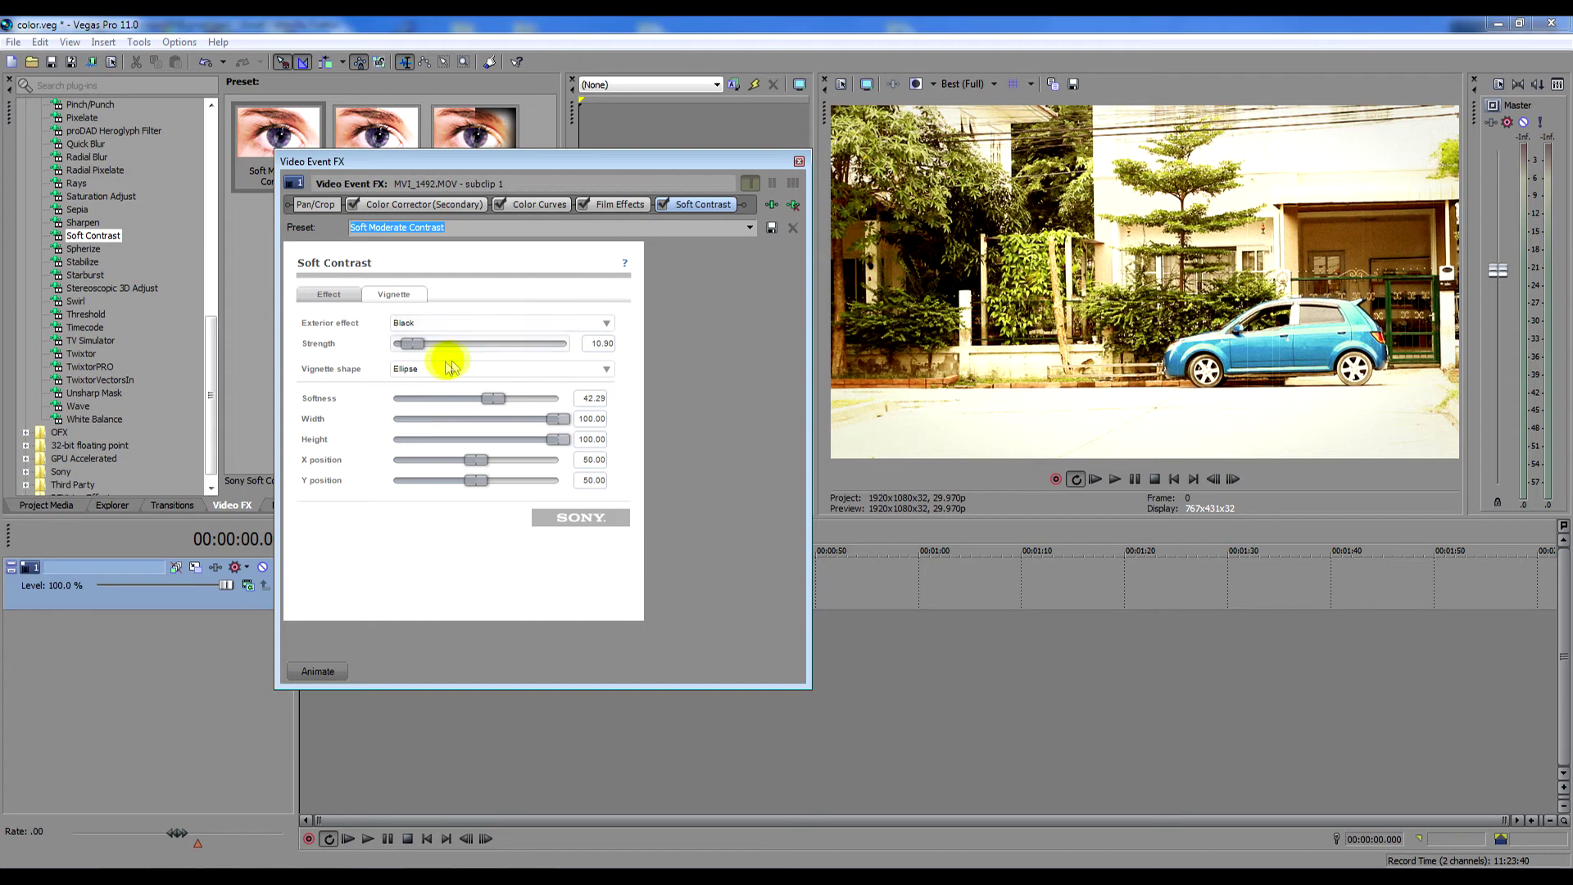
mouse_move(412, 343)
mouse_down()
mouse_move(448, 346)
mouse_move(425, 351)
mouse_up()
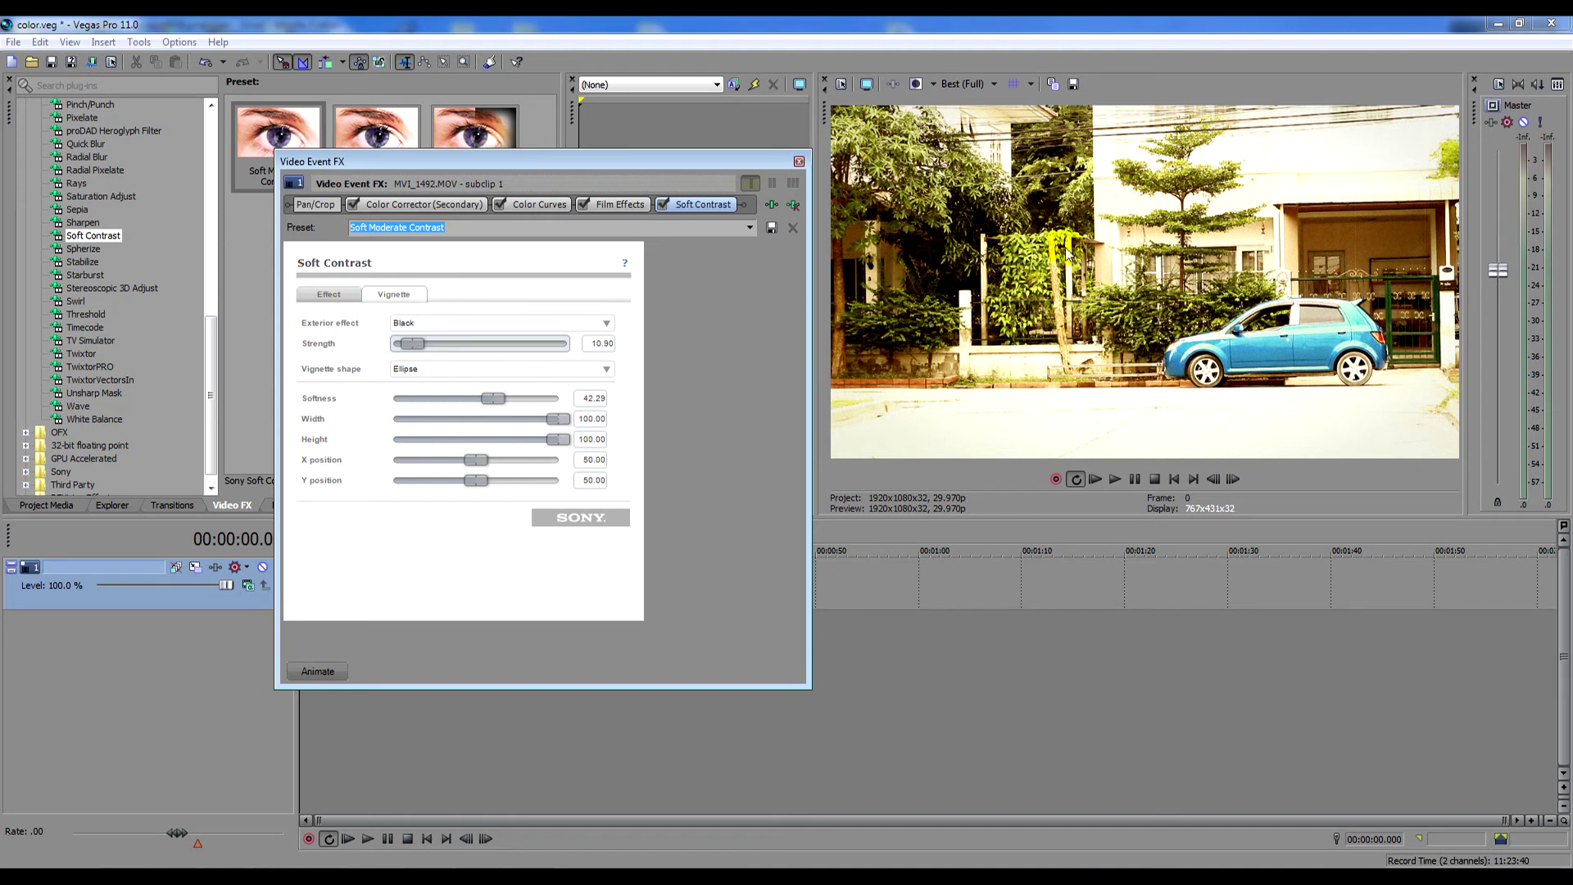
click(664, 205)
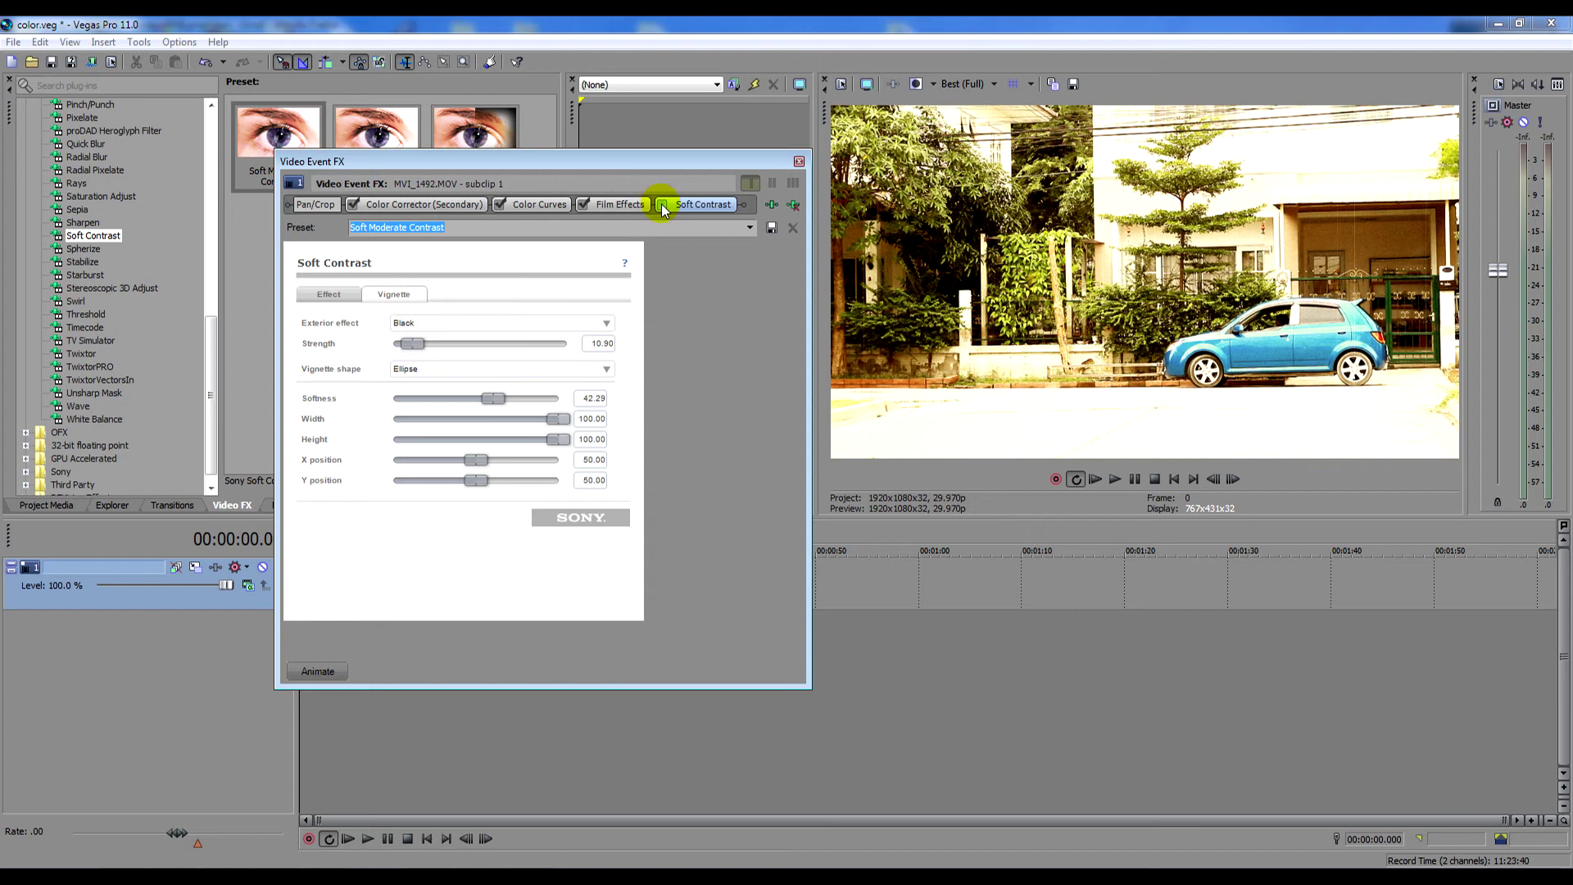
click(662, 204)
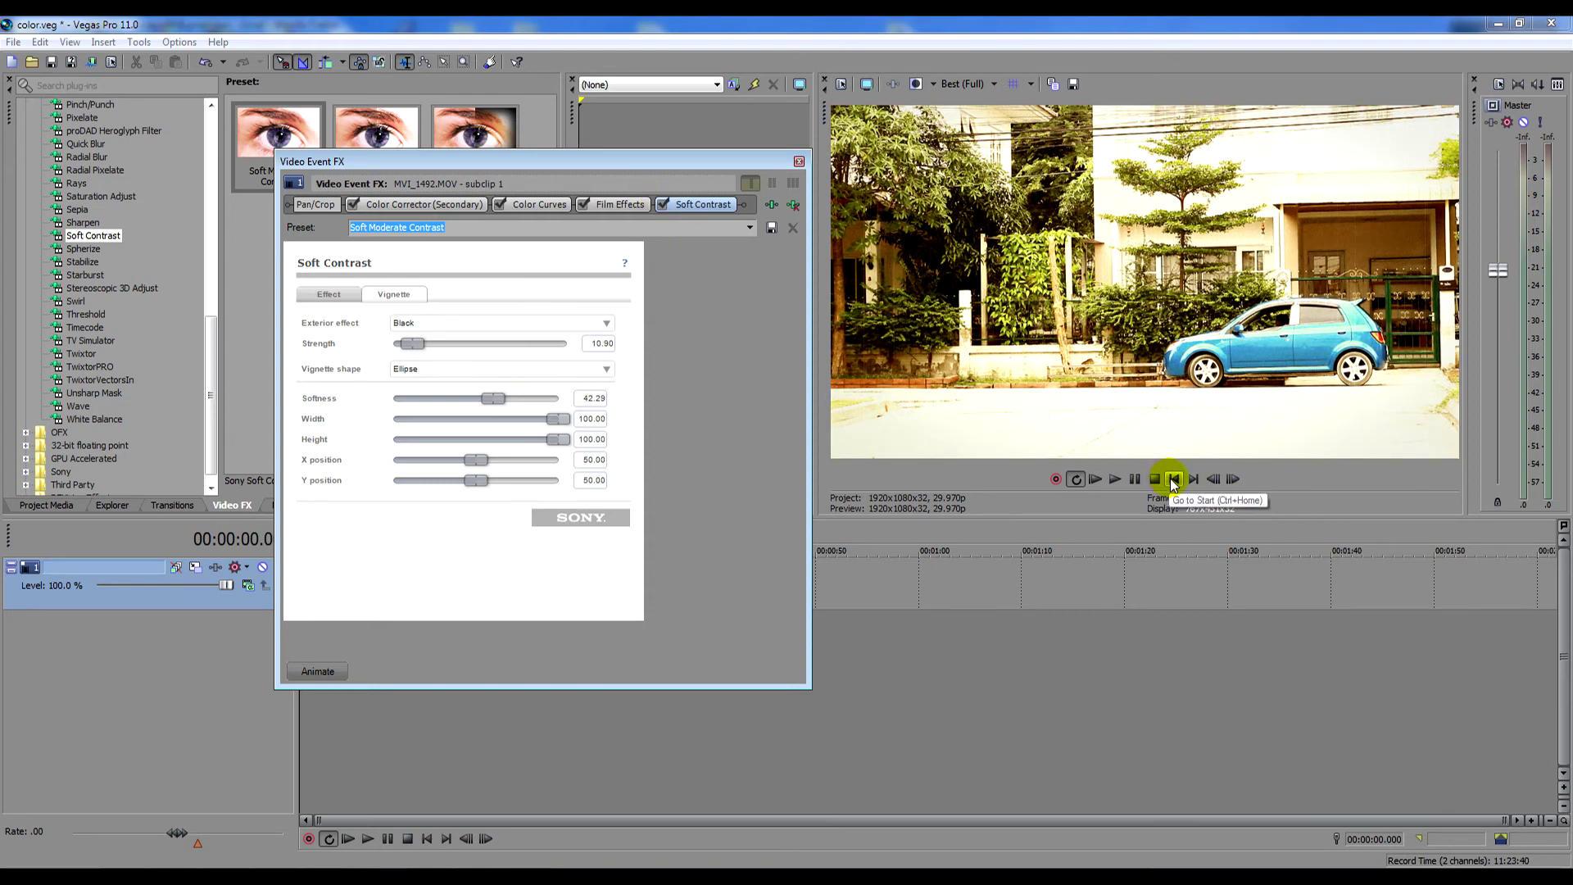
- Play the graded clip, then play it again with Color Corrector (Secondary), Color Curves, Film Effects and Soft Contrast disabled
click(1115, 479)
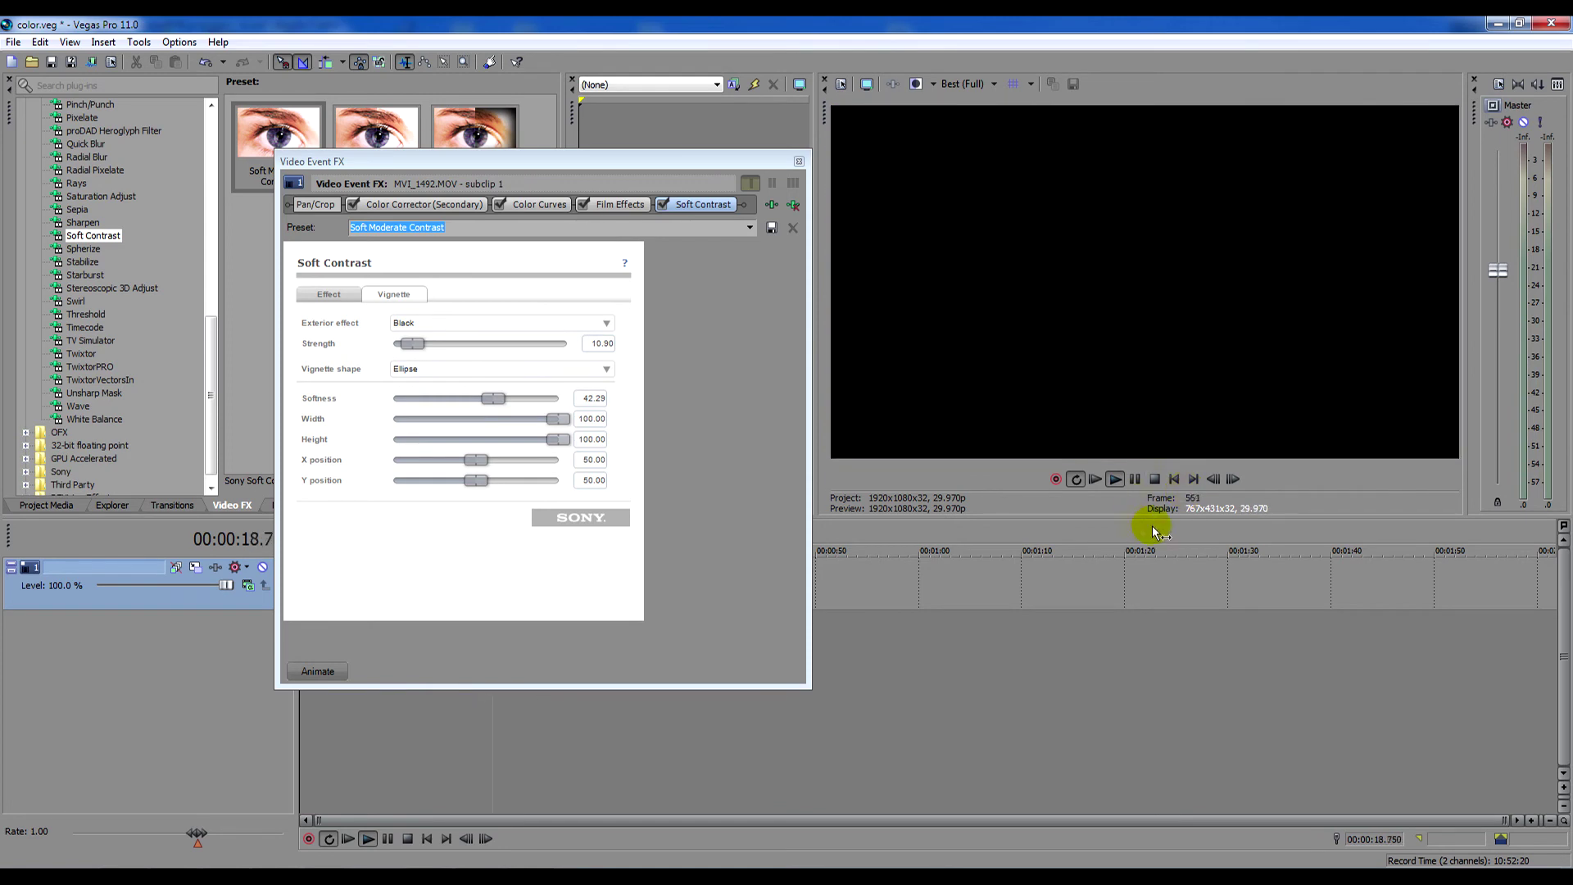
click(1154, 480)
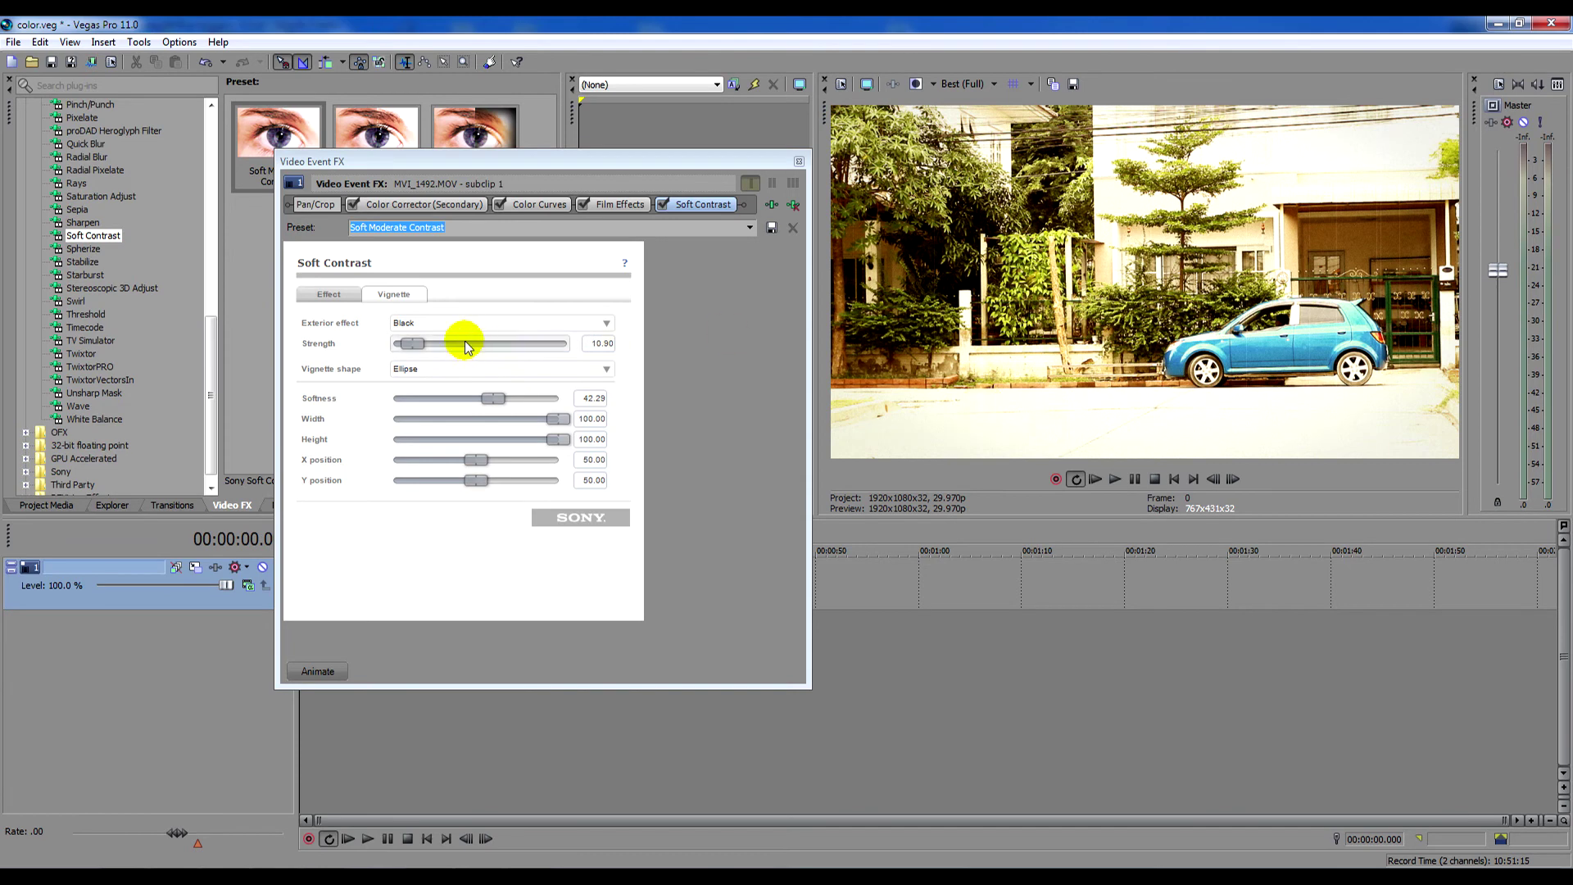
click(664, 204)
click(582, 204)
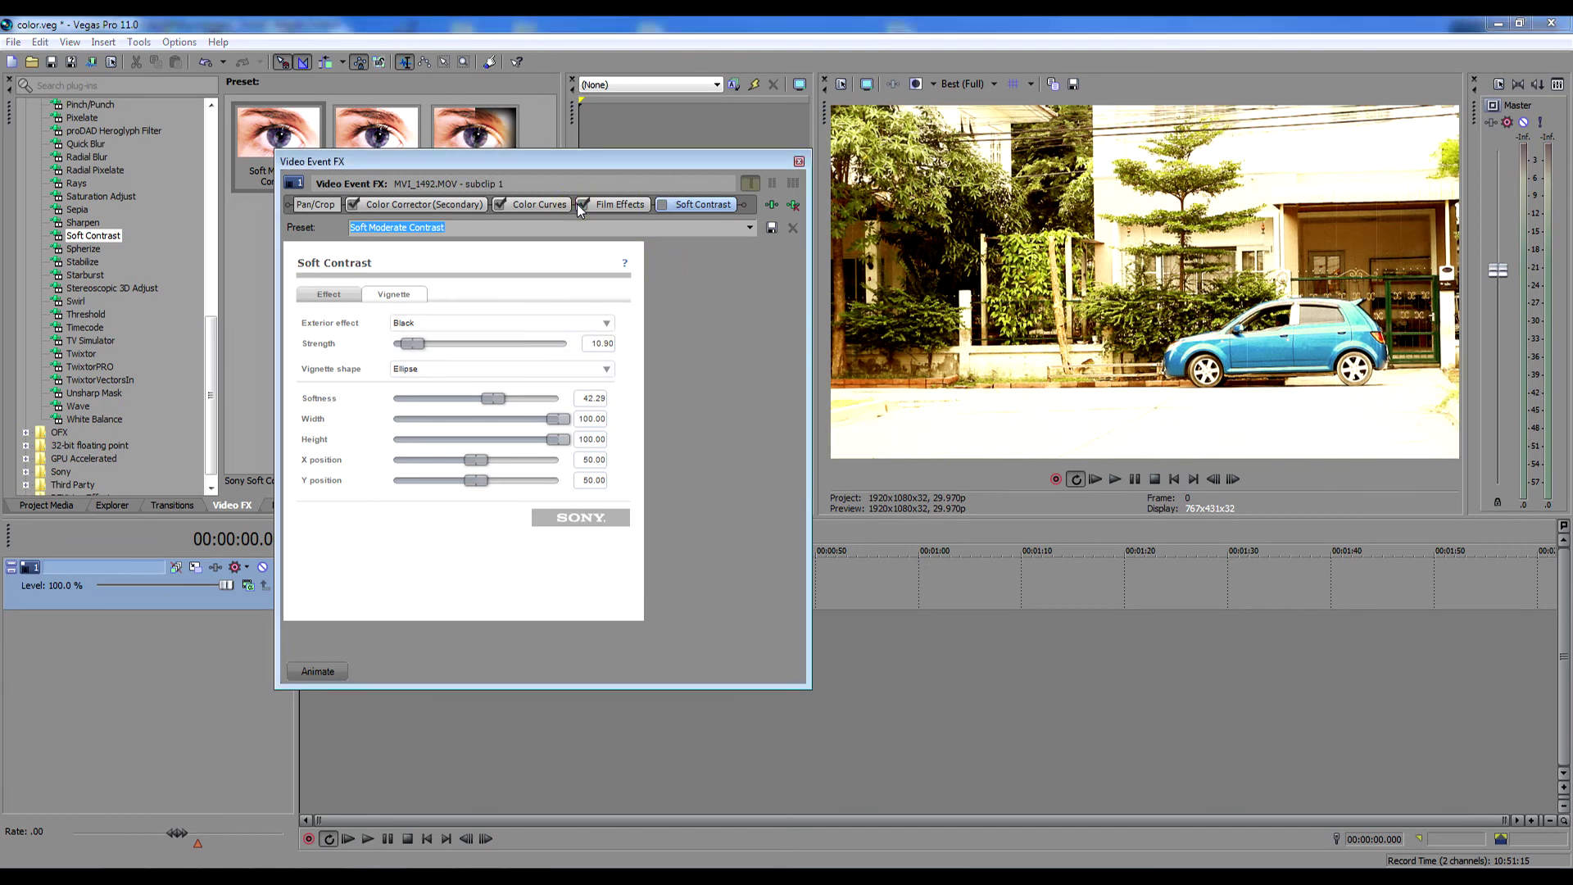
click(498, 204)
click(353, 204)
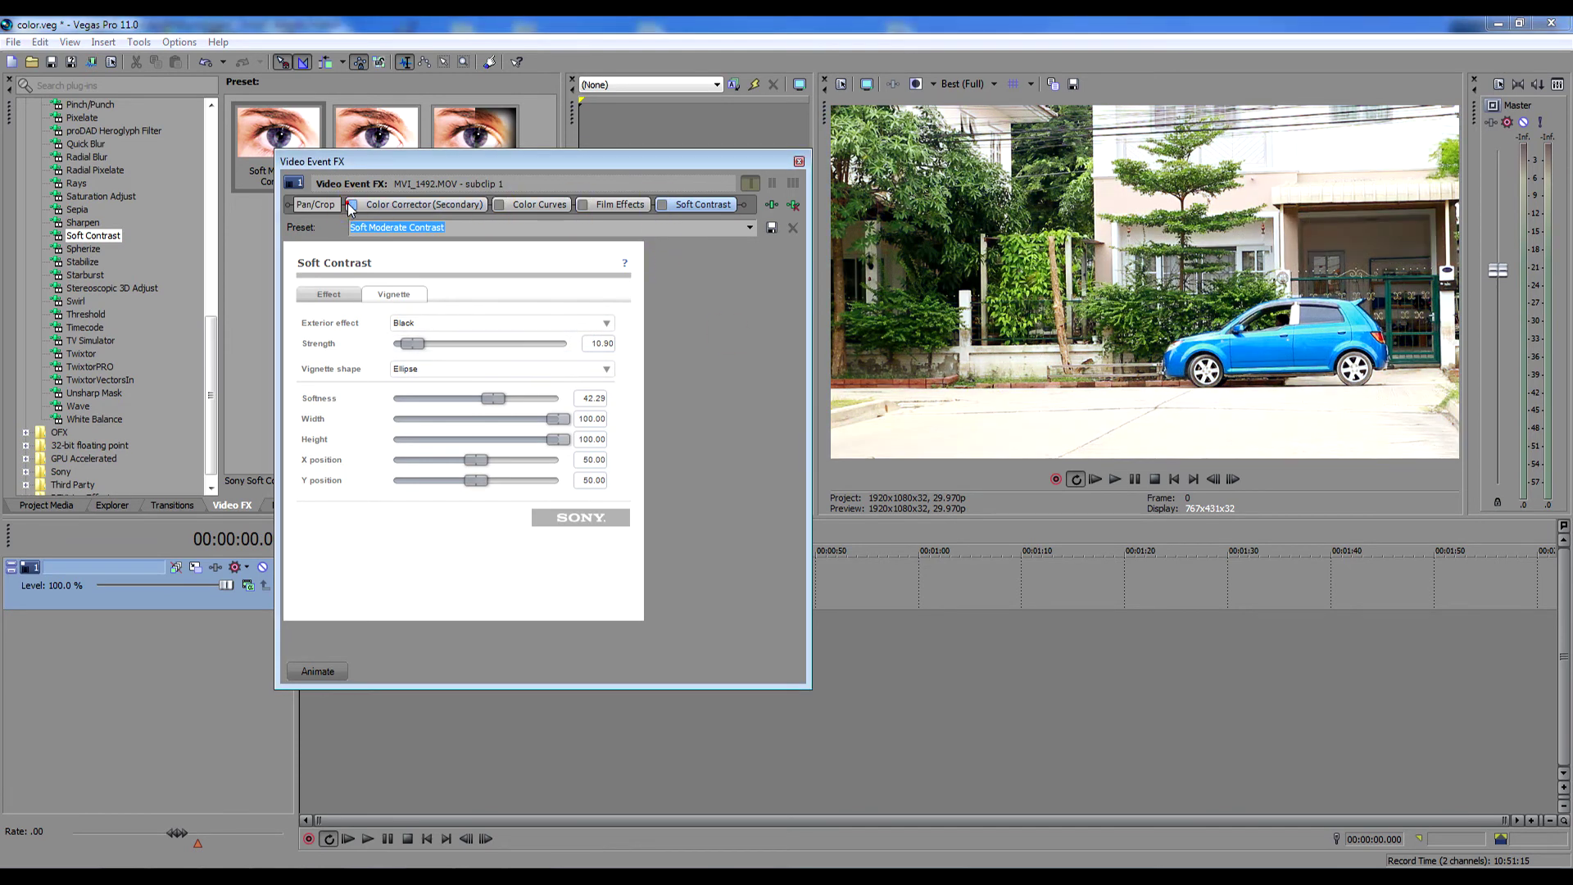
click(1115, 478)
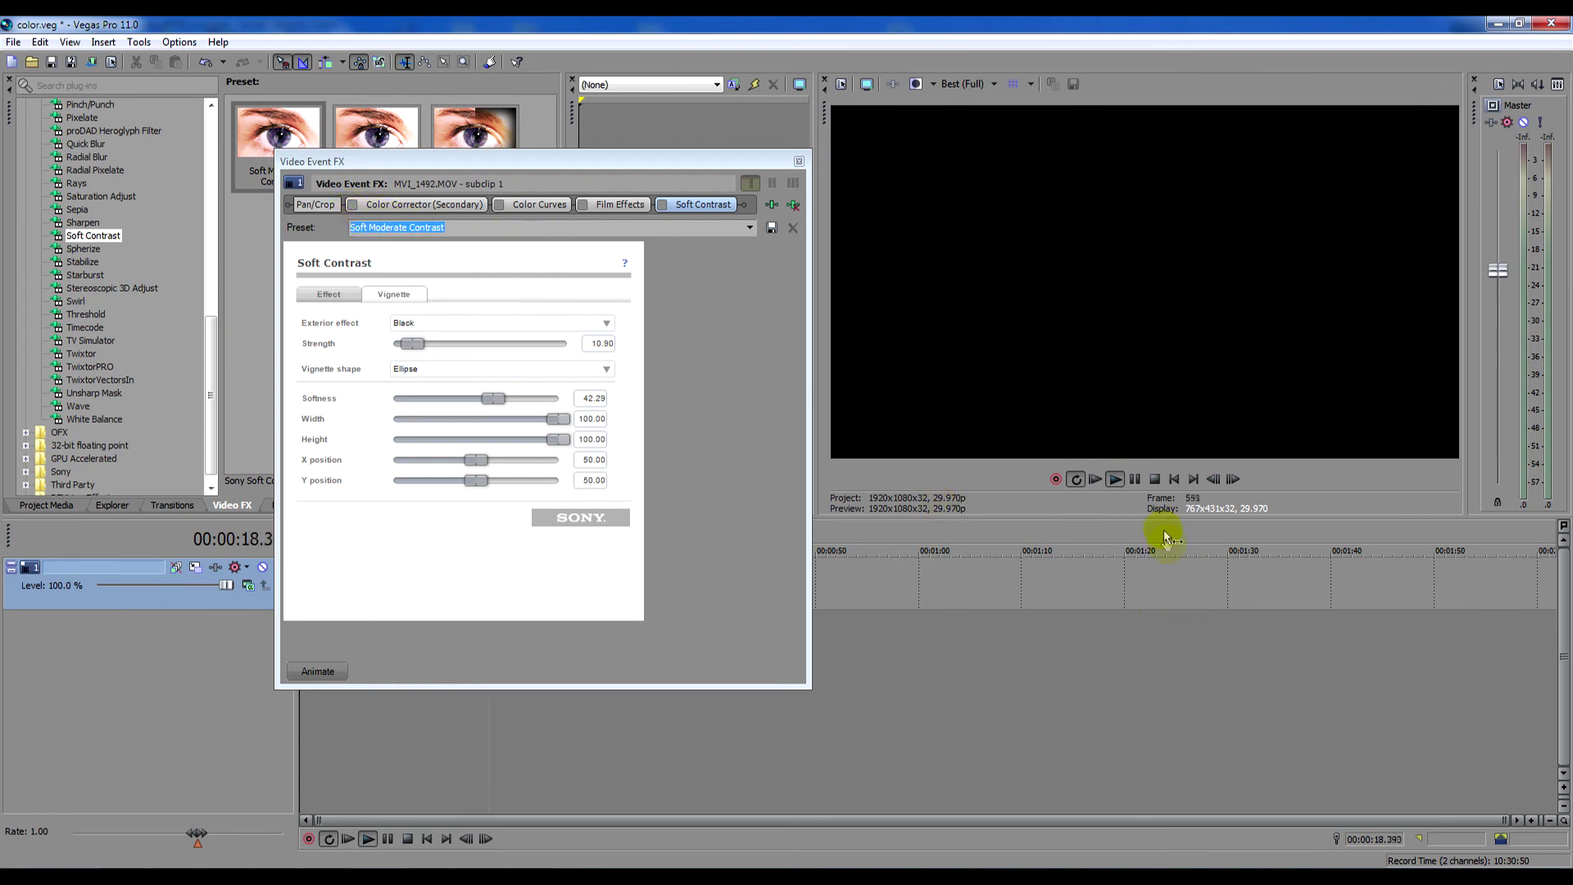
click(1154, 479)
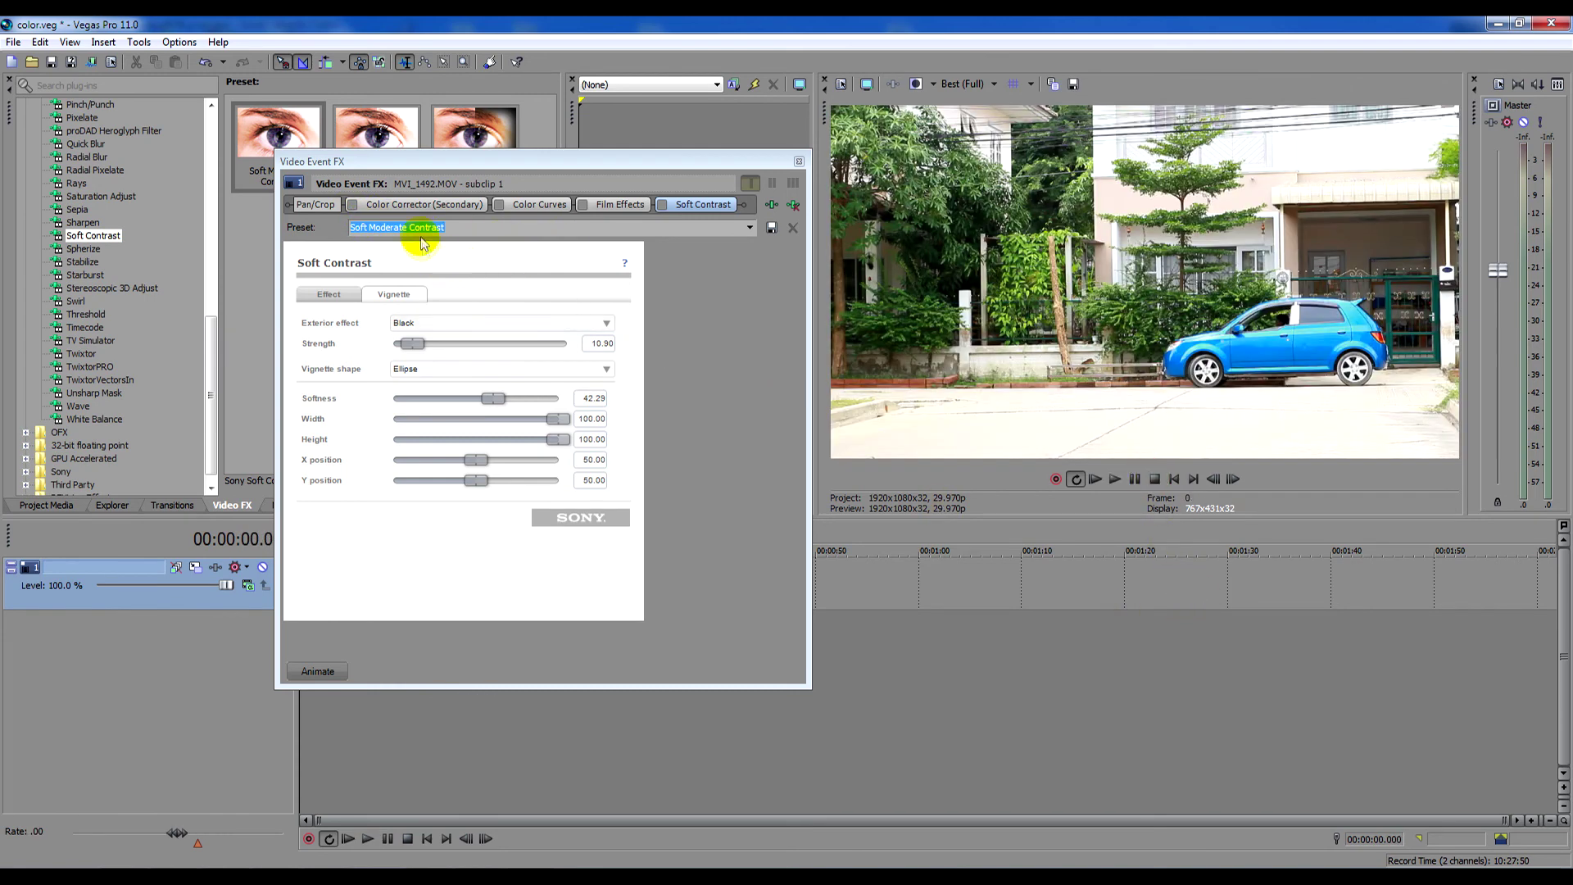
- Re-enable Color Corrector (Secondary), Color Curves, Film Effects and Soft Contrast on the clip
click(352, 204)
click(498, 205)
click(580, 205)
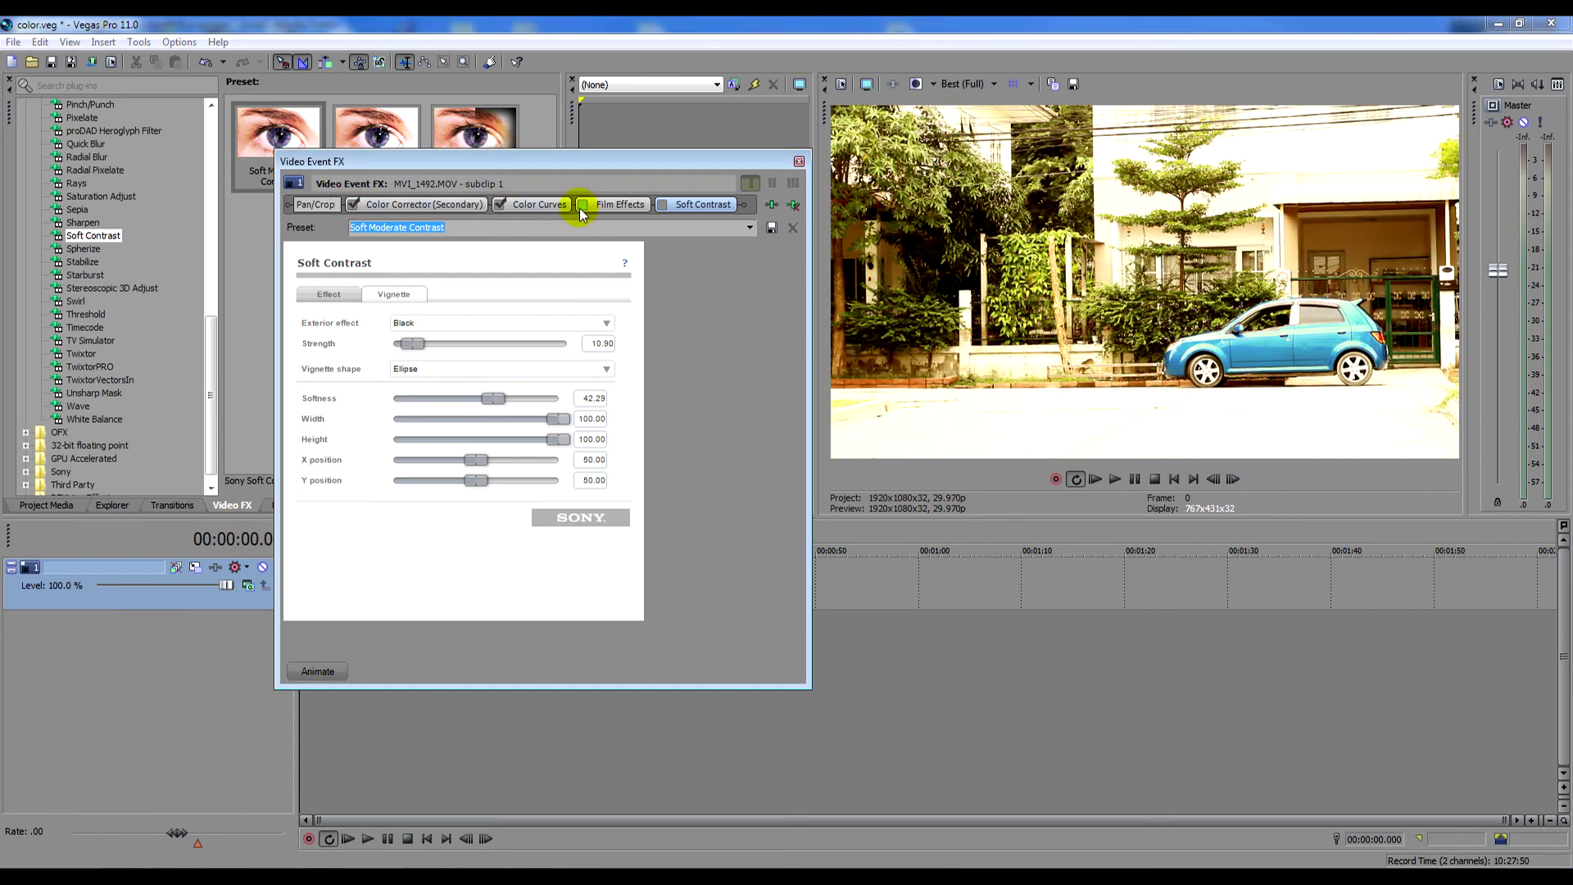
click(661, 205)
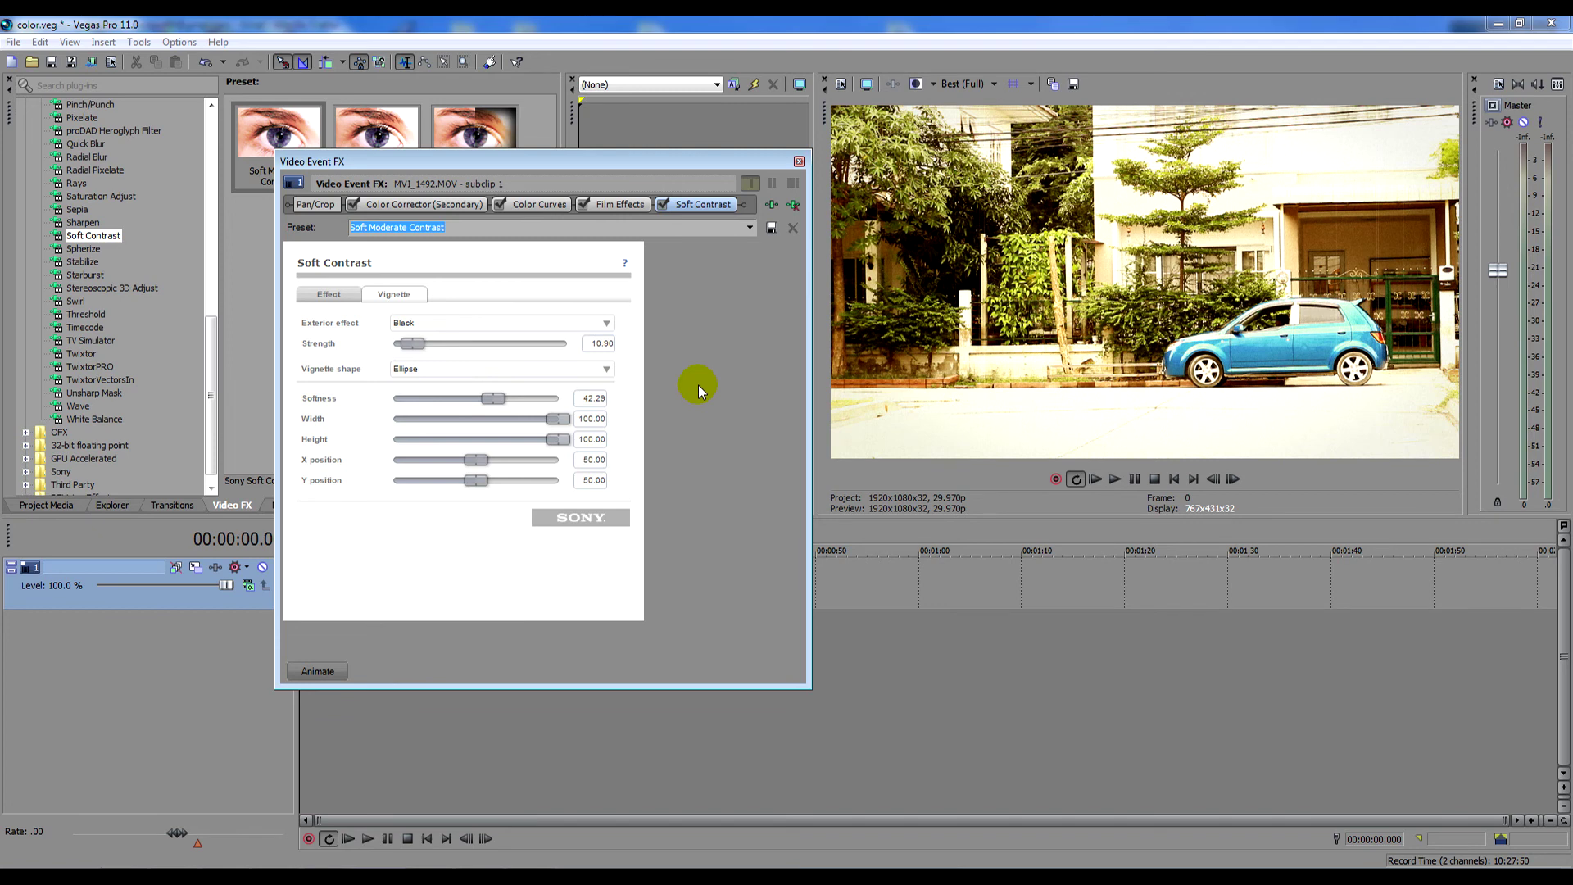